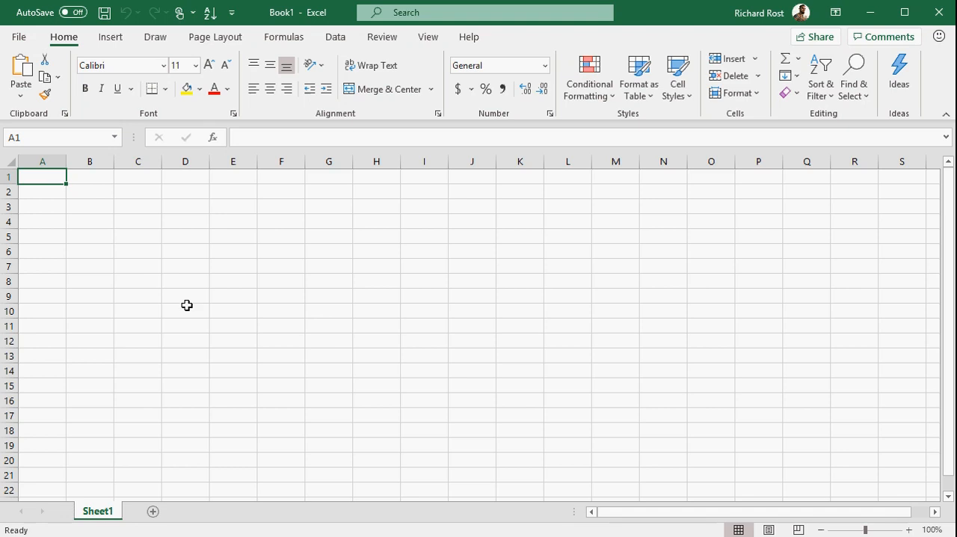
Step: Enter the header OrderID in A1 and the order numbers 5, 6, 7, 8 and 9 in the cells below it
text(OrderID)
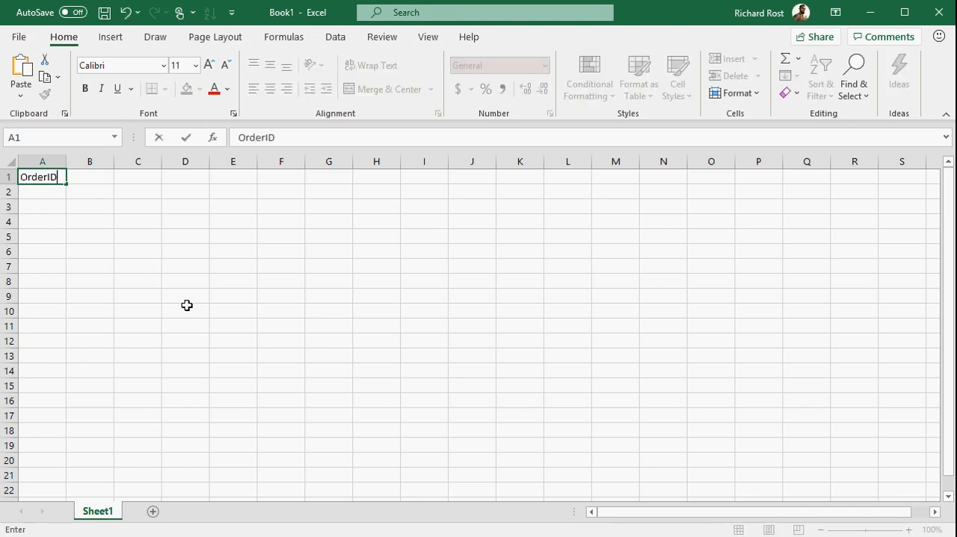
key(Return)
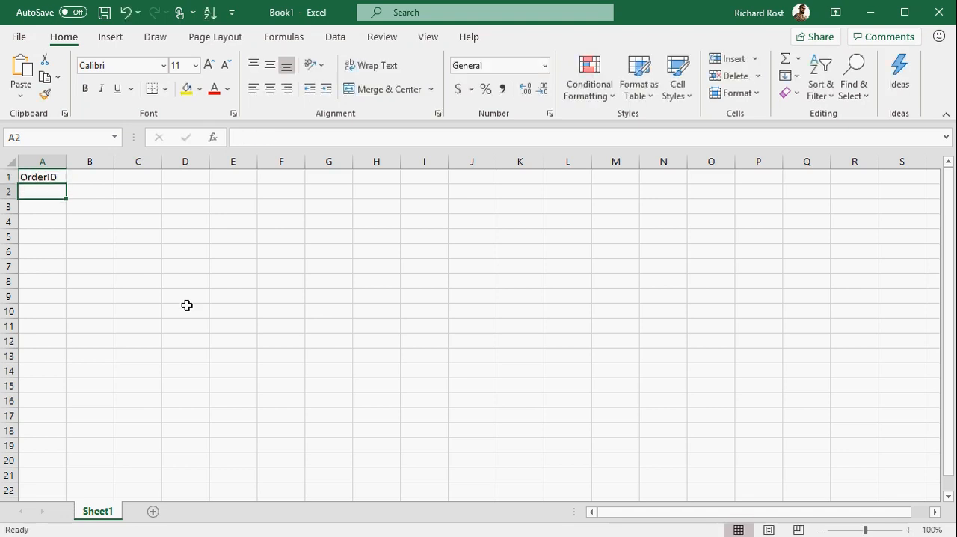
text(5 6 7 8 9)
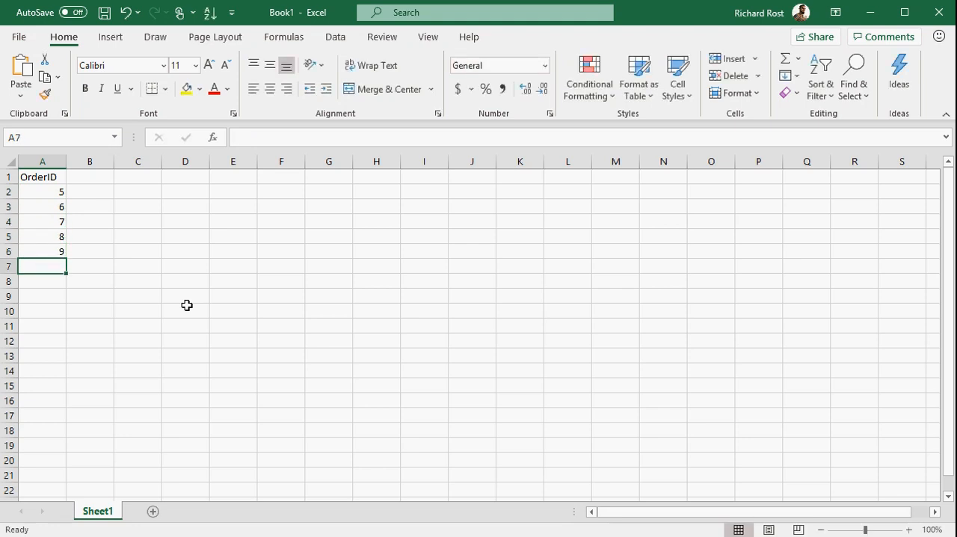
Step: Left-align the contents of columns A through G
click(95, 179)
drag(45, 161, 333, 160)
click(254, 89)
Step: Enter the header Order Dates in B1 and the date 3/5/2019 in B2
click(105, 176)
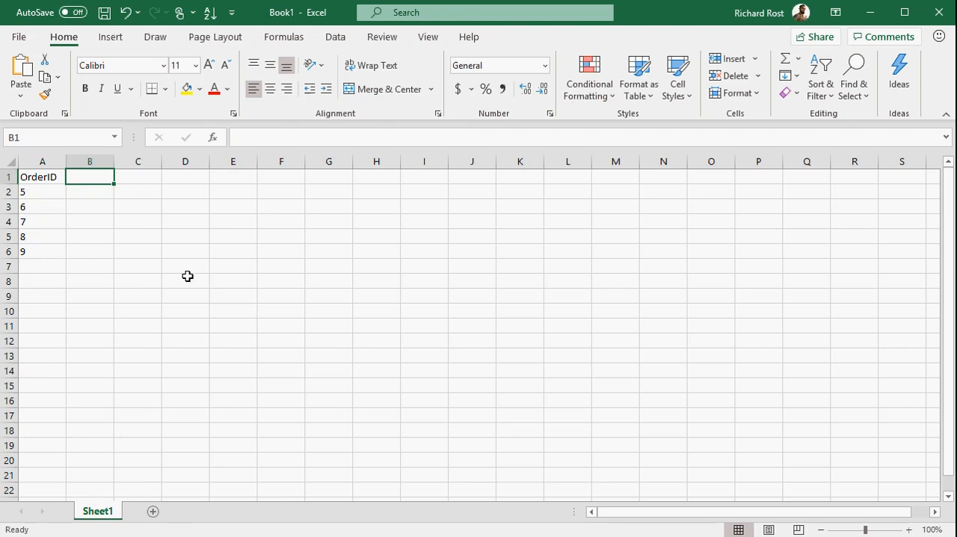
text(Order Dates)
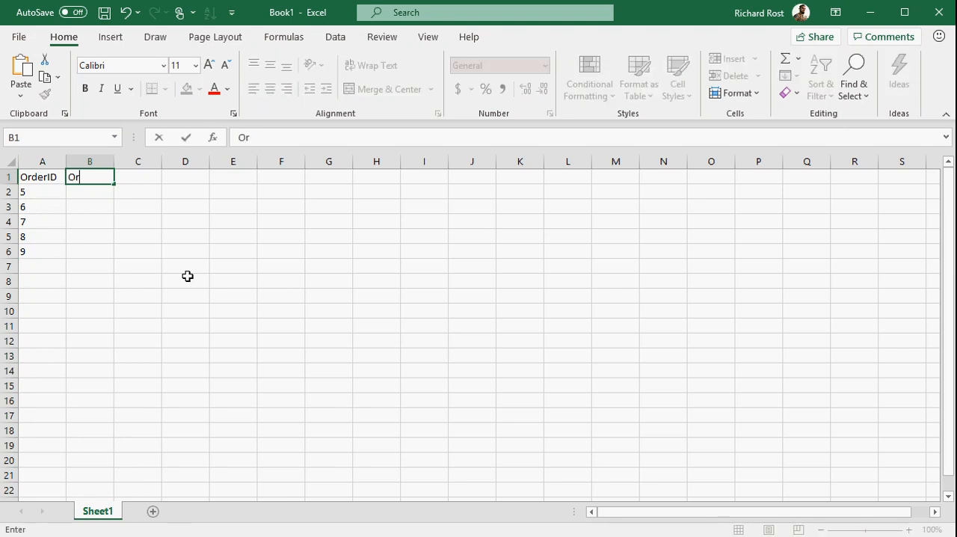
key(Return)
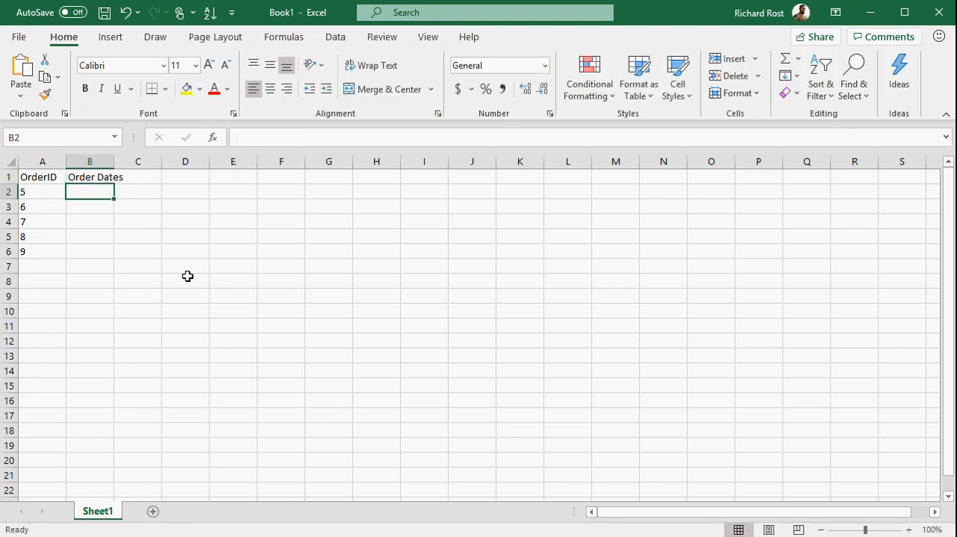
text(3/5/2019)
key(Return)
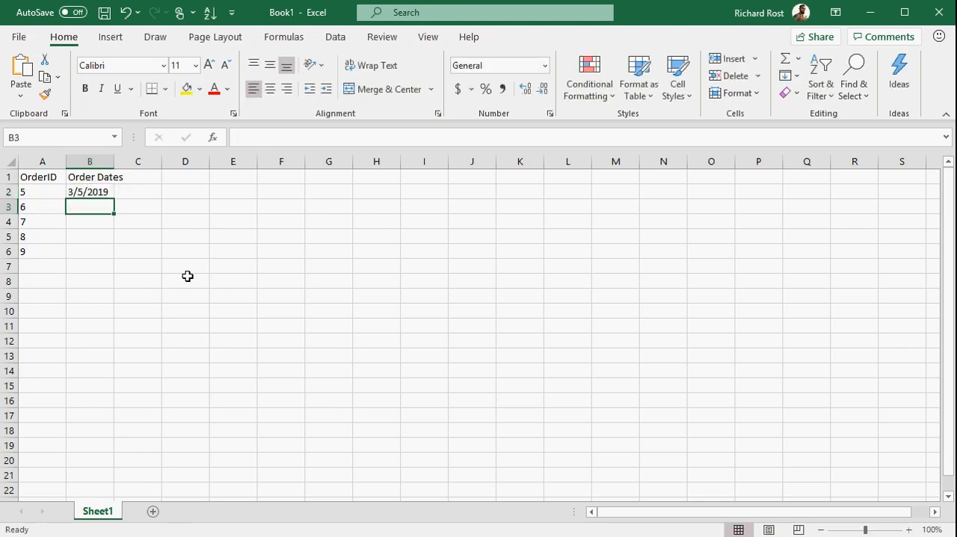
Step: Enter 5/4/2013, 5/6/2017, 3/4/2015 and 6/5/2020 in B3 to B6 and widen column B to fit its header
text(5/4/)
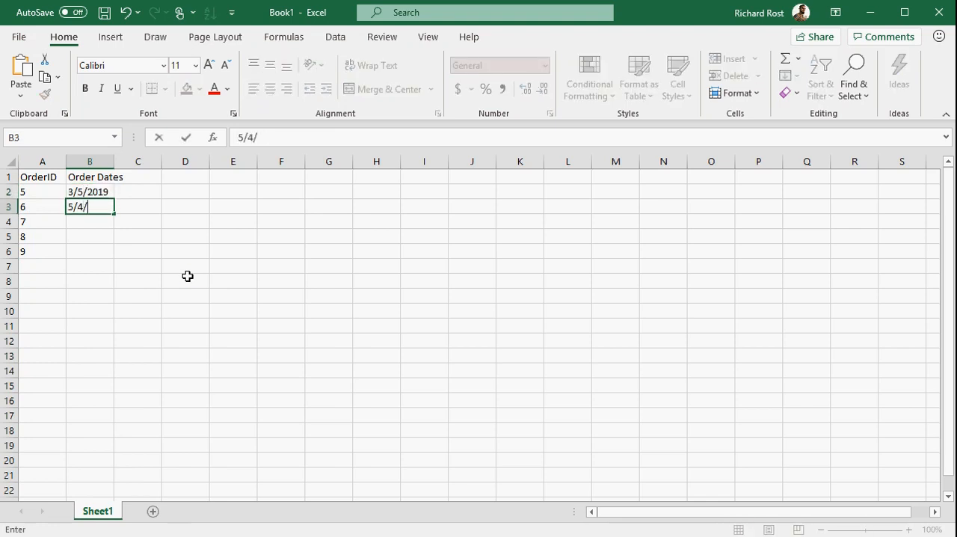
text(135/6/)
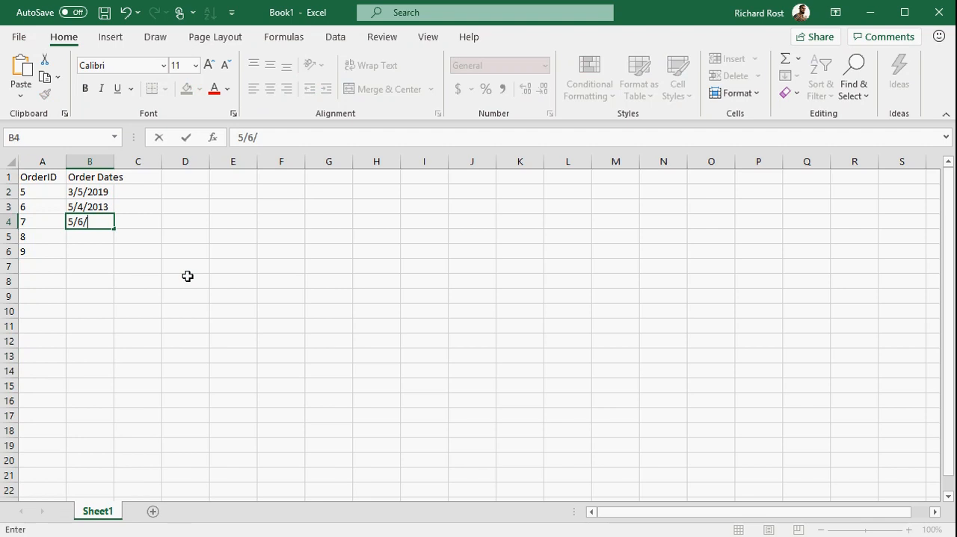
text(17)
key(Return)
text(3/)
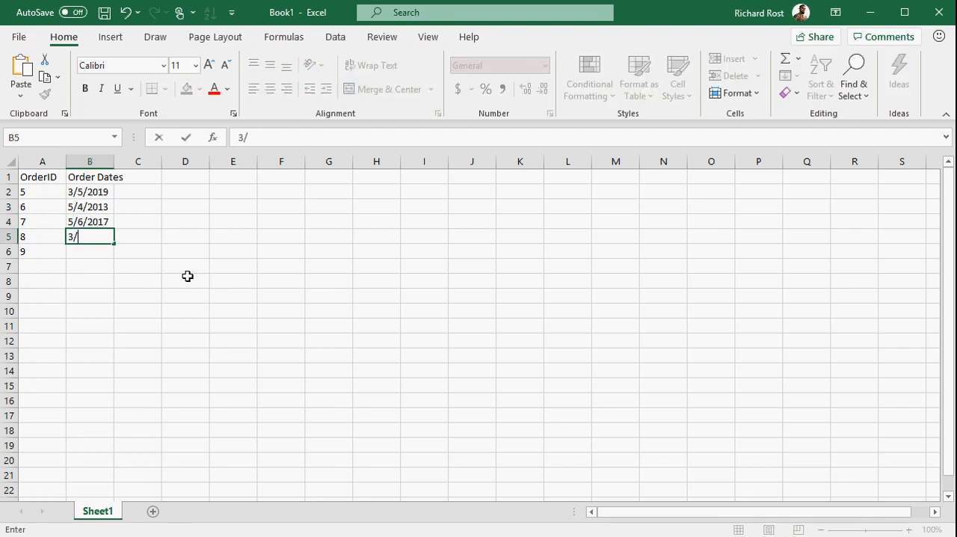
text(4/2015)
key(Return)
text(6)
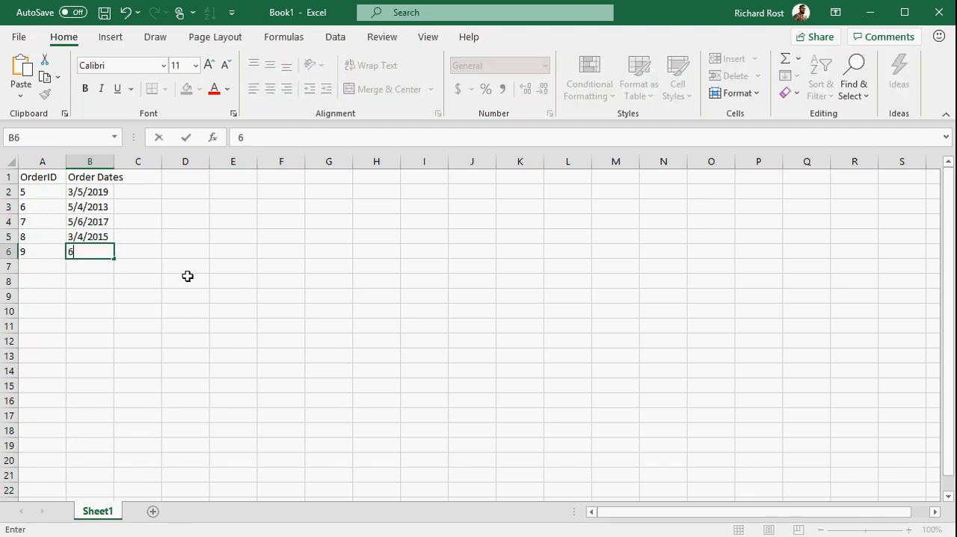
text(/5/20)
key(Return)
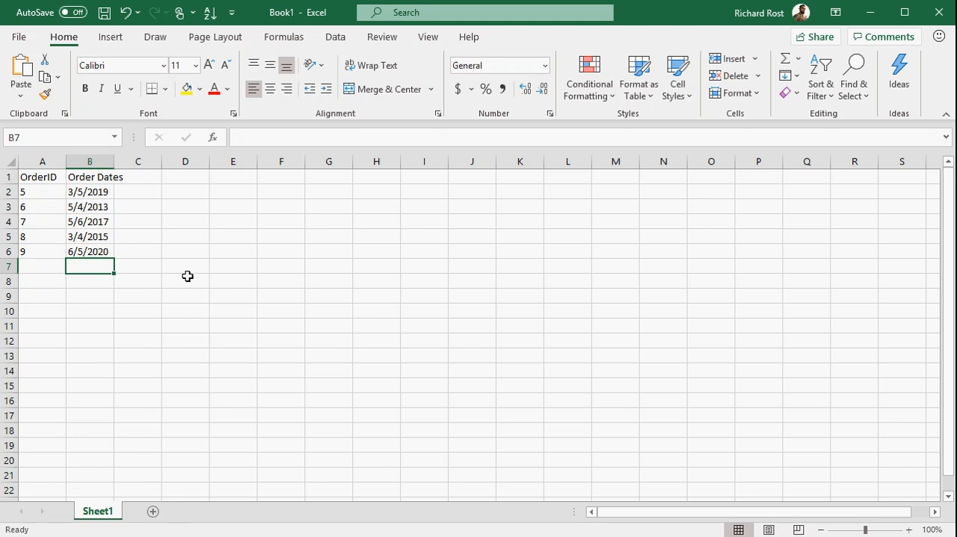
drag(115, 161, 137, 160)
Step: Enter the header Weekday in C1 and the formula =WEEKDAY(B2) in C2
click(159, 177)
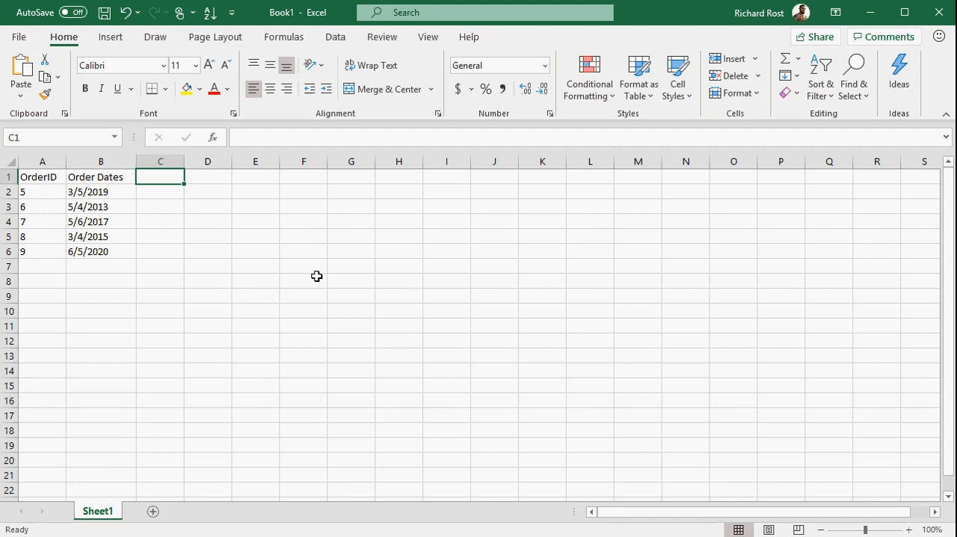
text(Weekday)
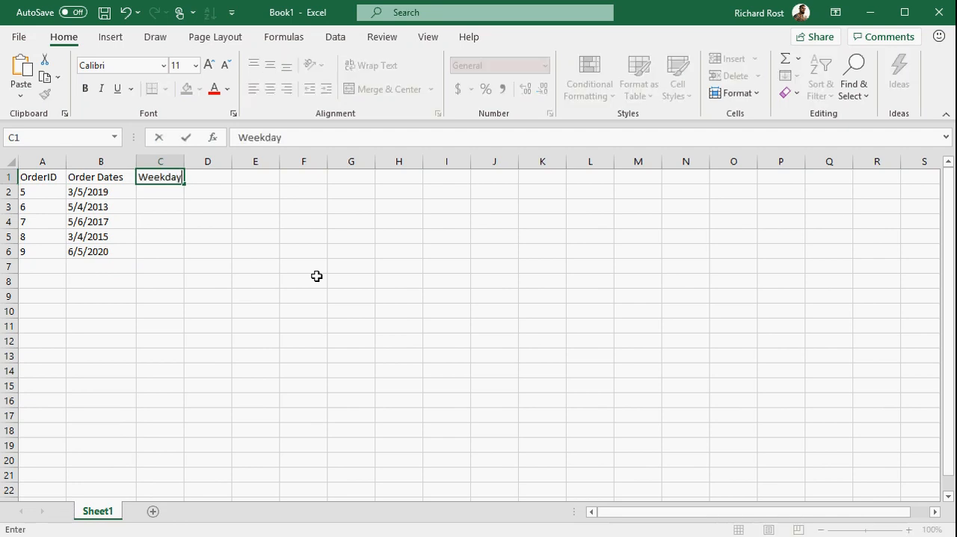
key(Return)
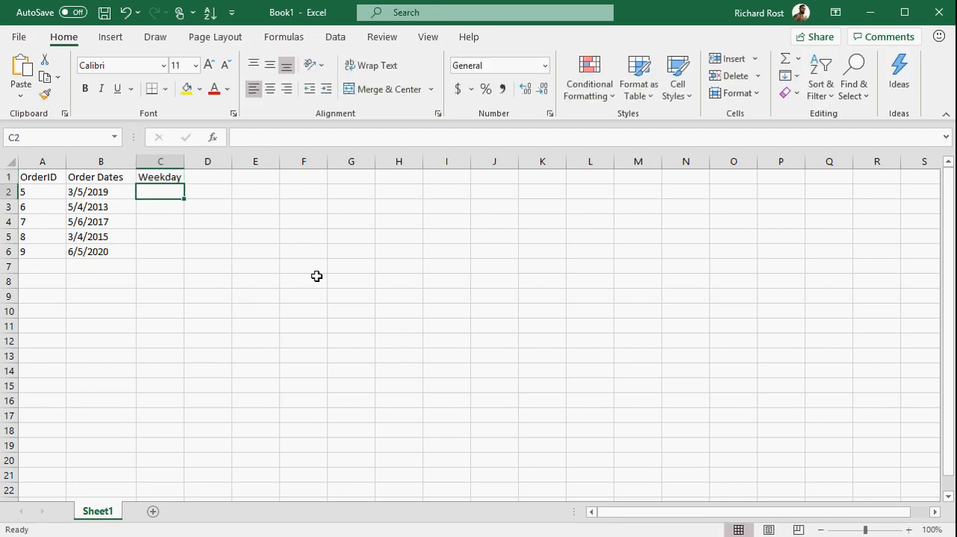
text(=we)
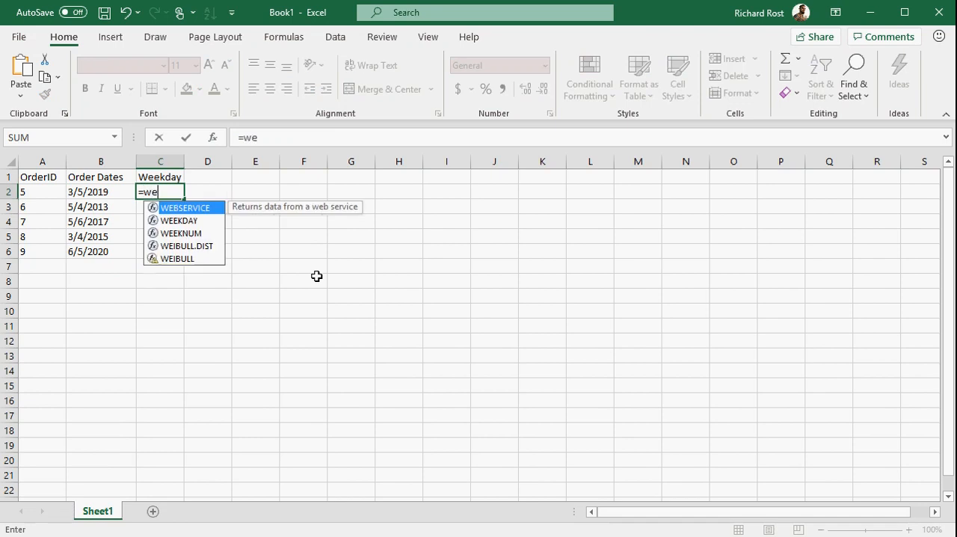
text(ekday()
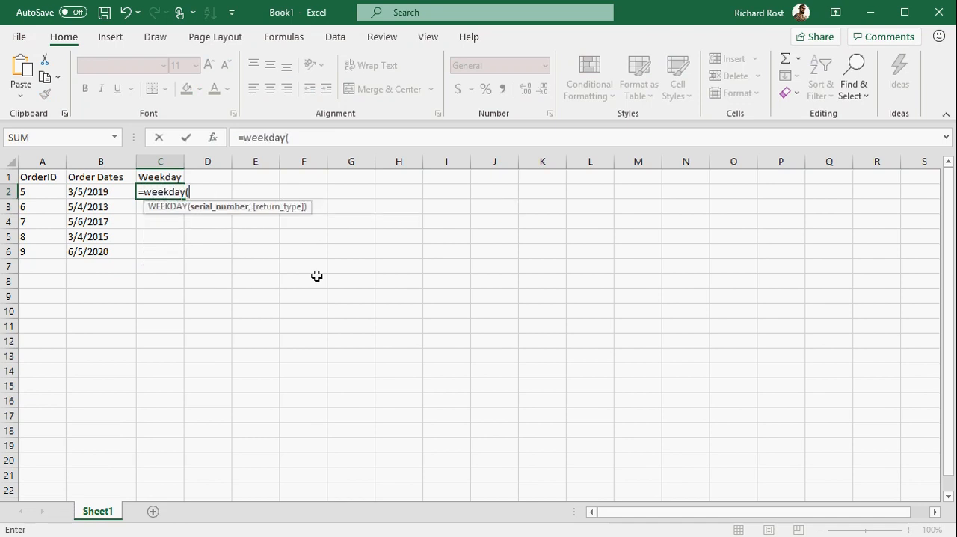
click(109, 196)
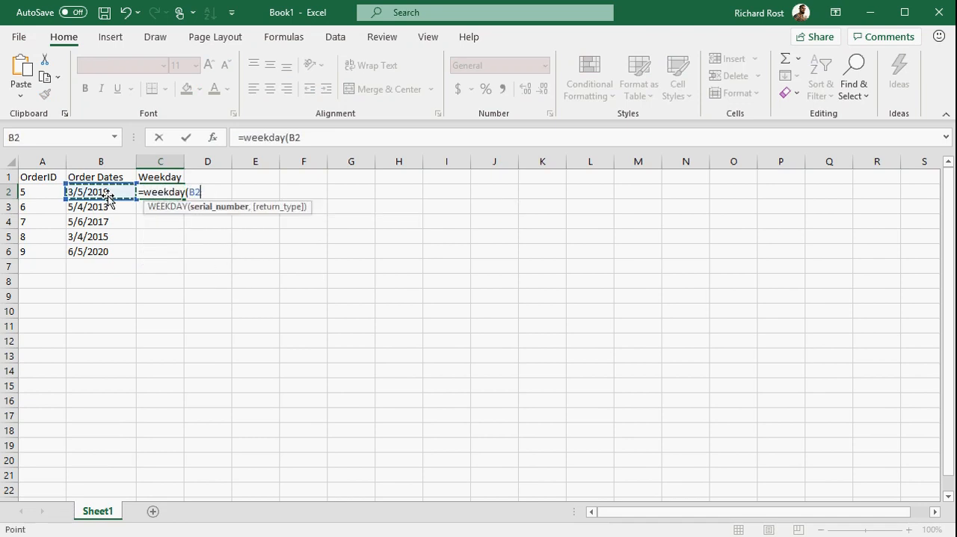
text())
key(Return)
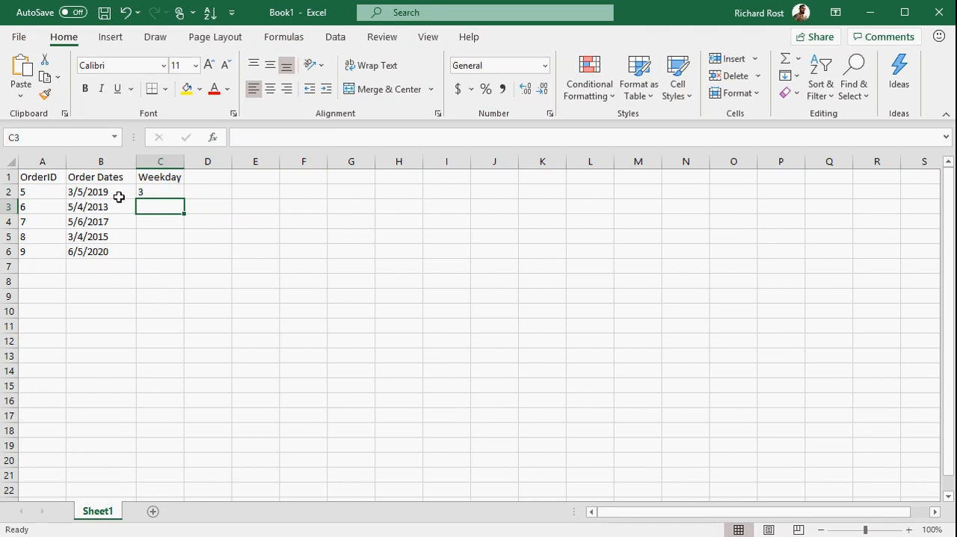
Step: Fill the weekday formula from C2 down to C6 for the remaining orders
click(165, 191)
drag(184, 203, 182, 256)
click(186, 332)
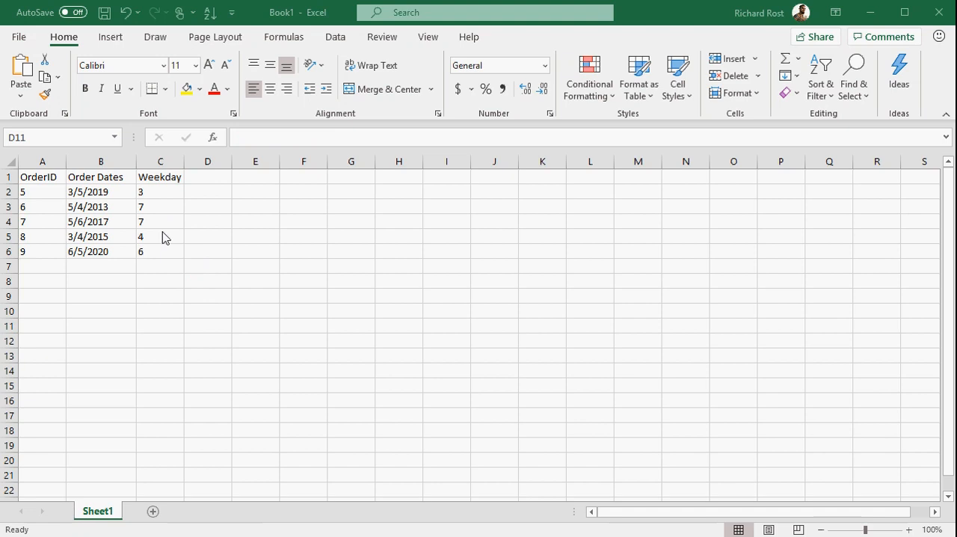
Step: Widen column D slightly and enter the header Name in D1
click(224, 175)
drag(231, 168, 238, 169)
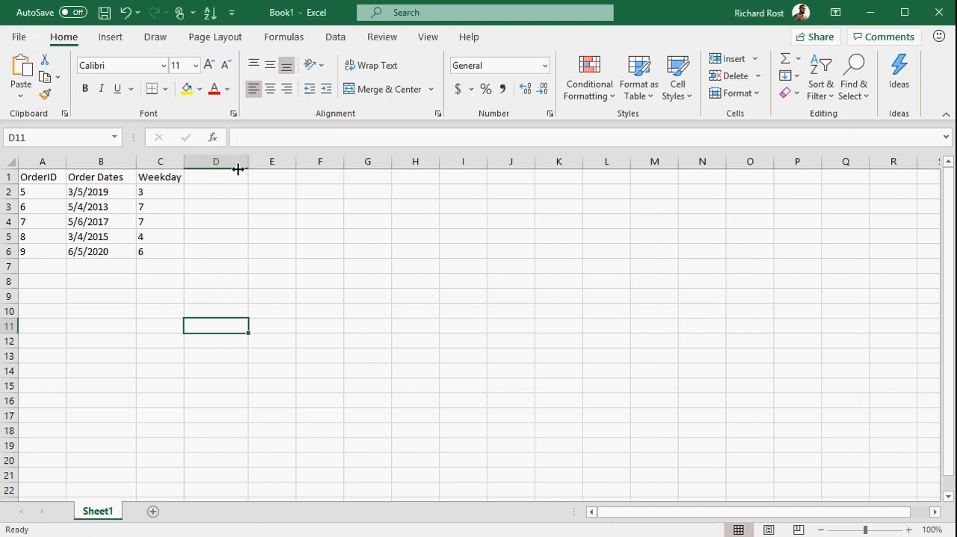
click(218, 177)
text(Name)
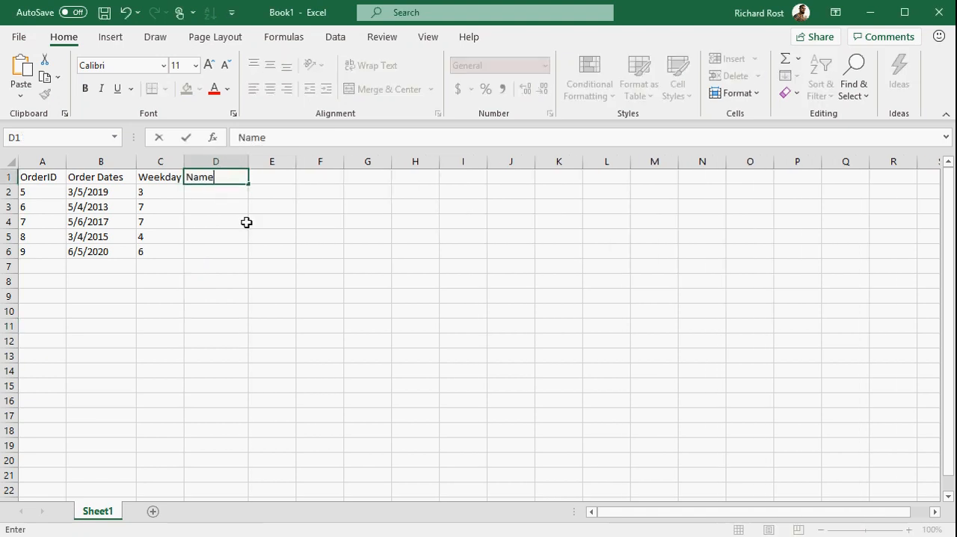
key(Return)
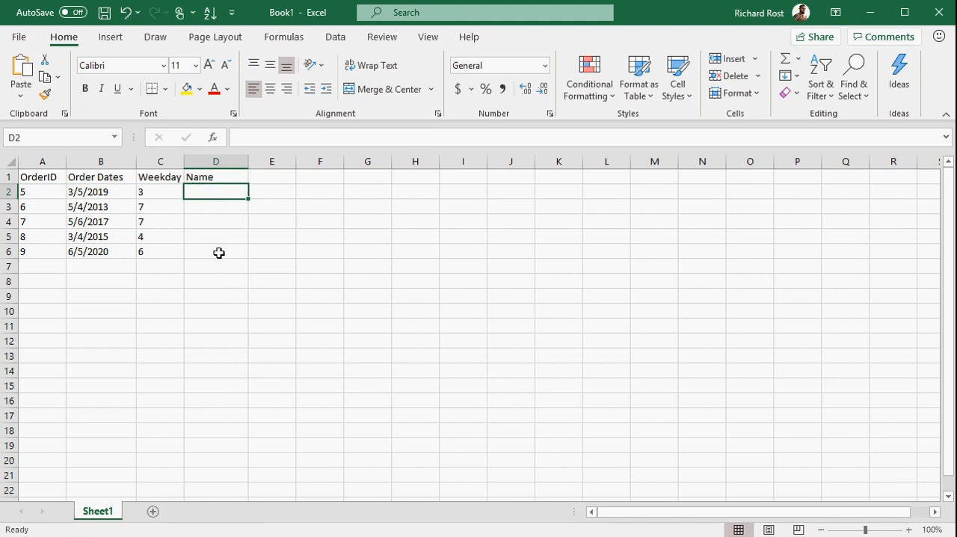
Step: Start a lookup table with the header WeekDay in G1 and the numbers 1 to 7 in G2 to G8
click(360, 177)
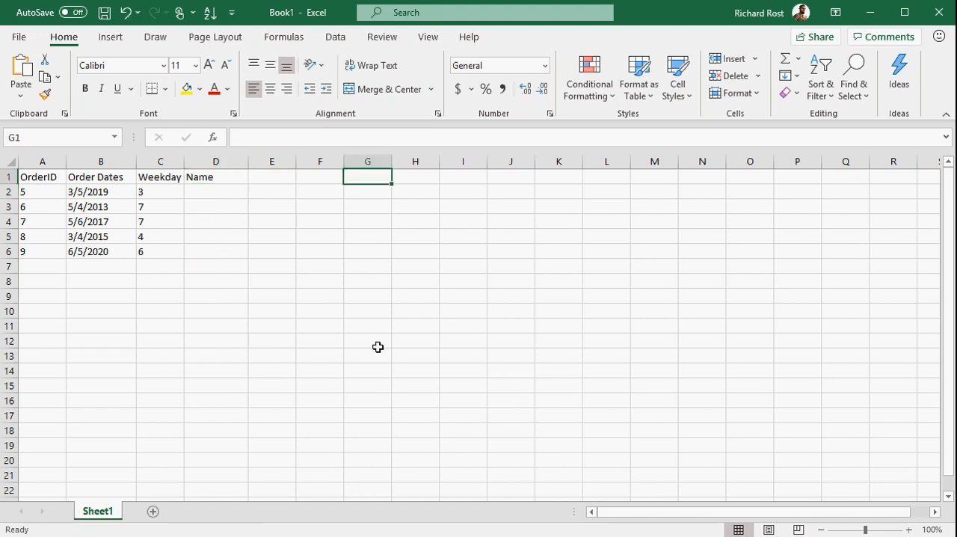
text(Weed)
key(BackSpace)
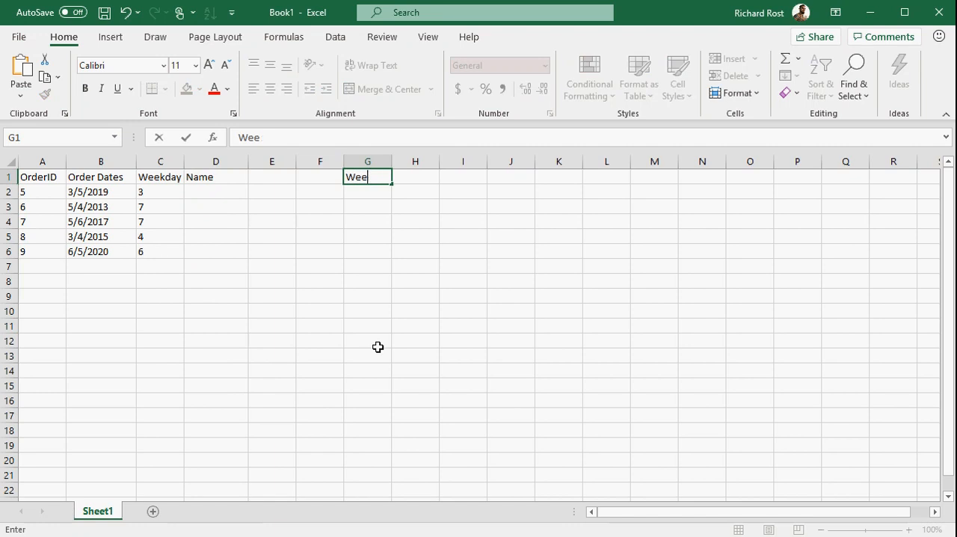
text(kDay)
key(Return)
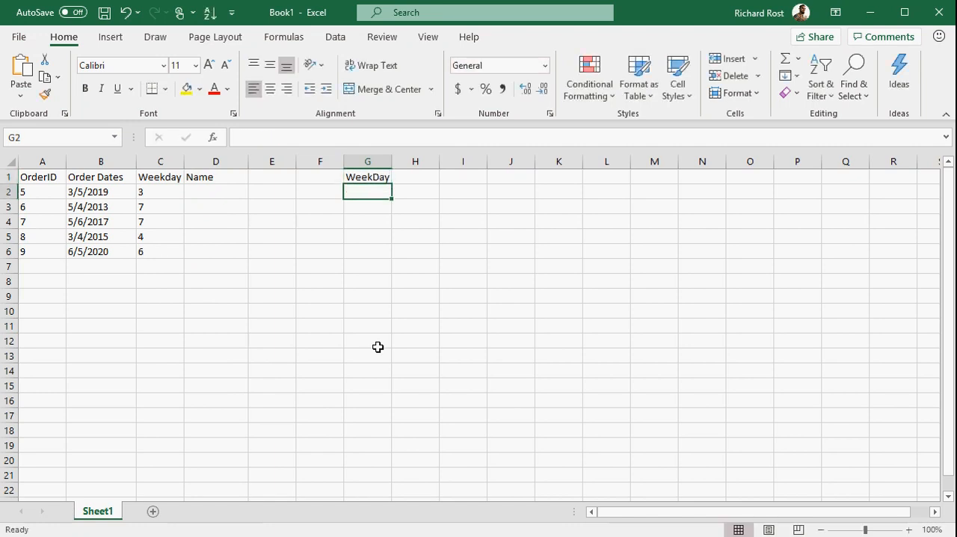
text(1)
key(Return)
text(2)
key(Return)
text(3)
click(378, 342)
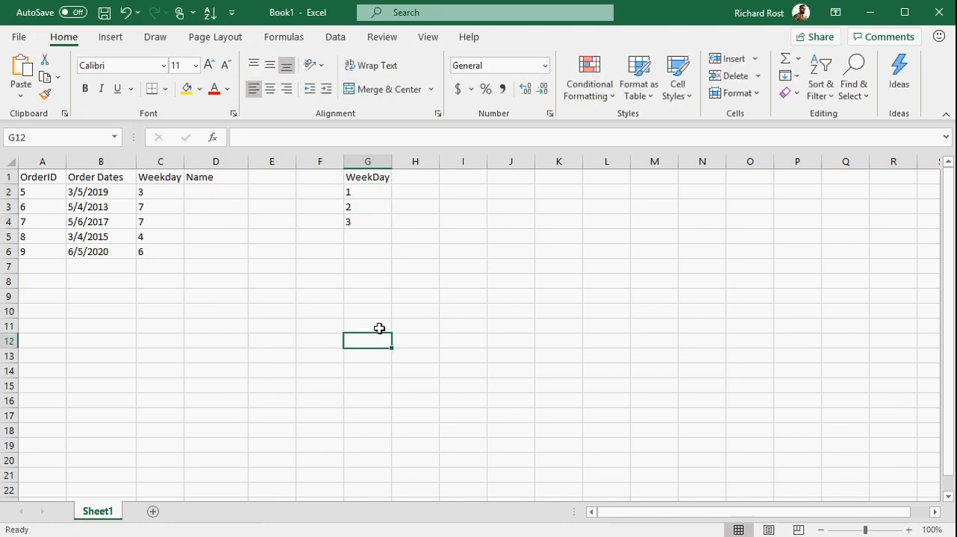
drag(369, 187, 385, 290)
Step: Enter the header Name in H1 and Sunday in H2 beside the weekday numbers
click(428, 175)
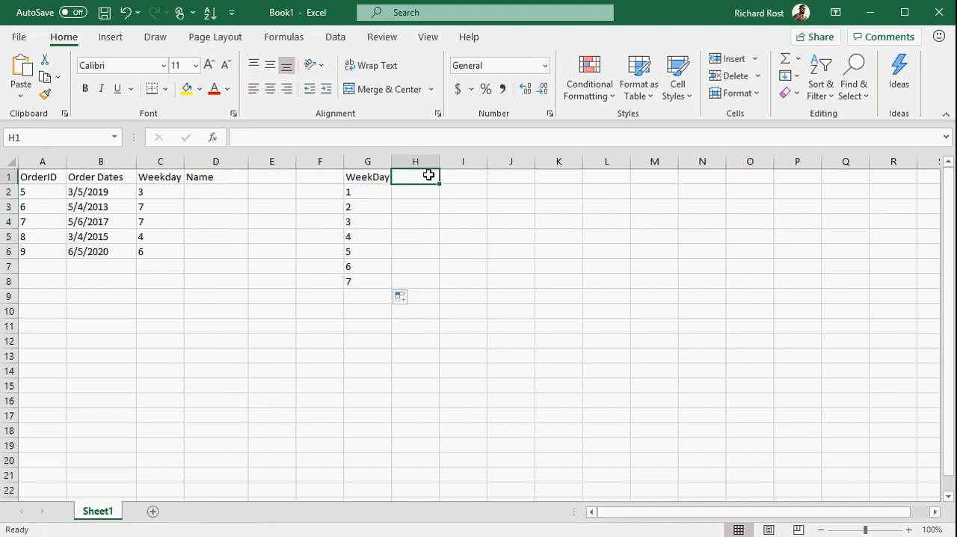
text(Name)
key(Return)
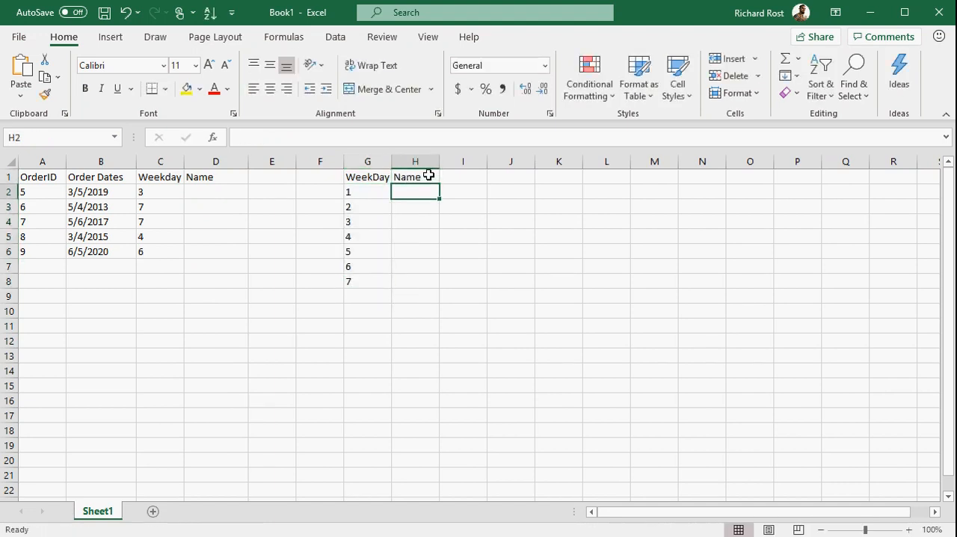
text(Sunday)
key(Return)
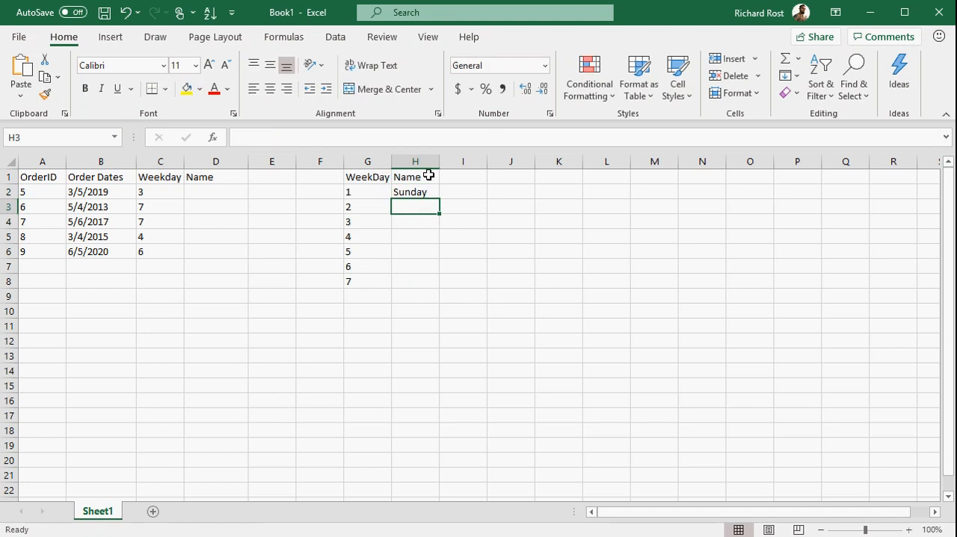
Step: Fill the day names from Sunday in H2 down to Saturday in H8 and widen column H
click(435, 191)
drag(440, 198, 445, 284)
drag(440, 161, 461, 163)
click(467, 360)
Step: Format the lookup table G1:H8 with left alignment and a yellow fill, and widen column G
drag(349, 179, 415, 280)
click(253, 88)
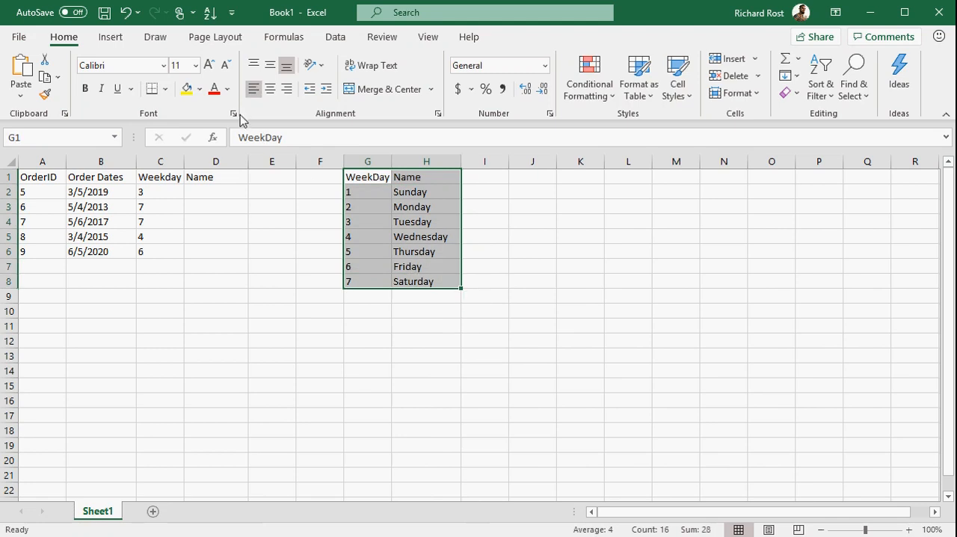
click(187, 89)
click(263, 287)
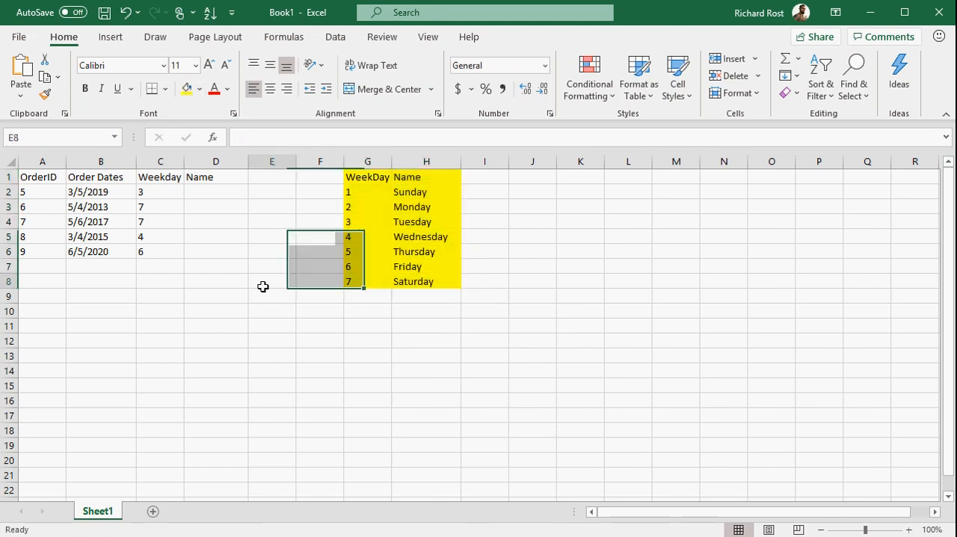
drag(391, 161, 401, 162)
click(448, 329)
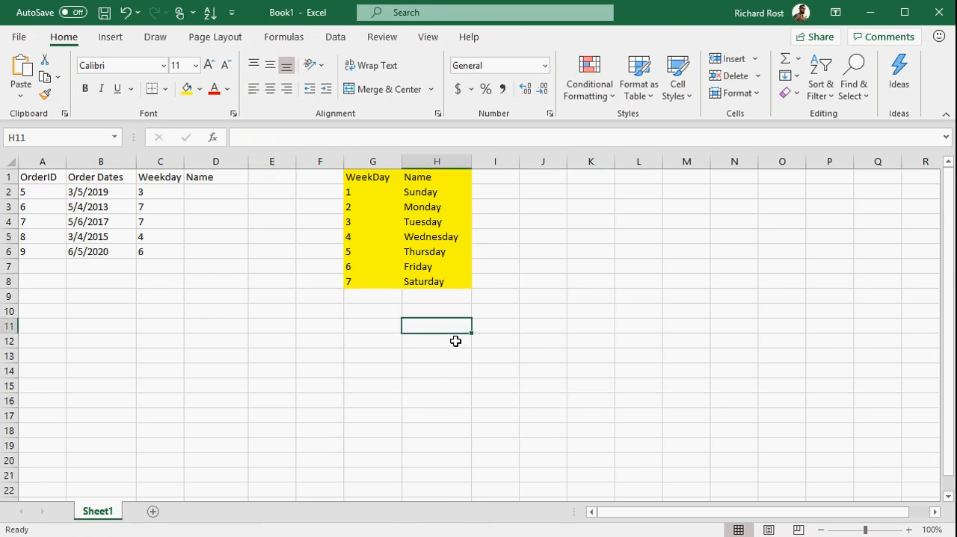
click(216, 196)
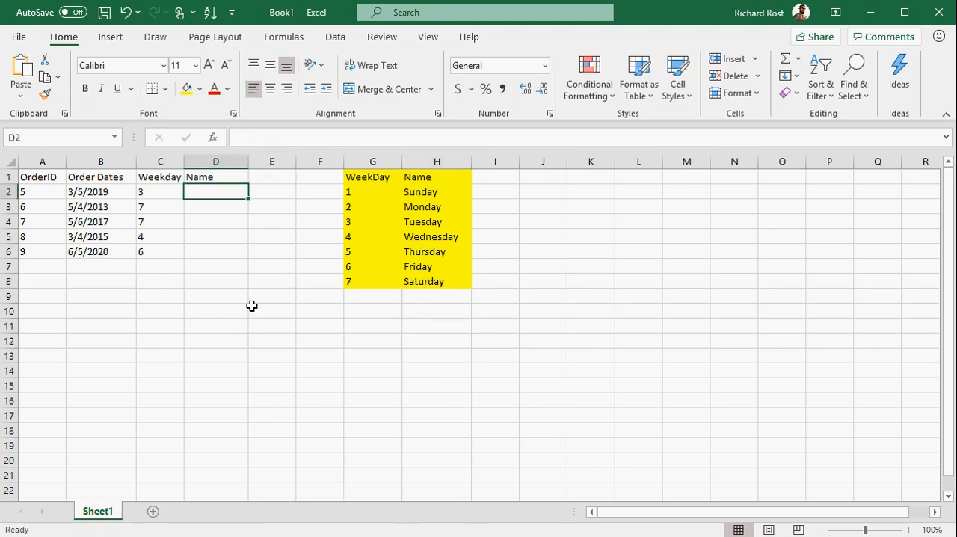
click(160, 195)
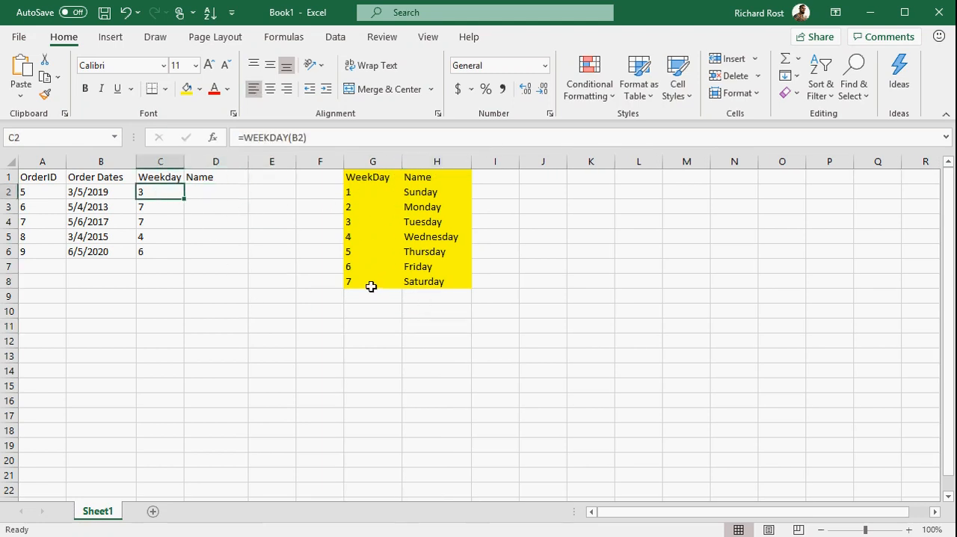
Step: Enter =VLOOKUP(C2,G2:H8,2) in D2 and fill it down to D6
click(365, 222)
click(418, 222)
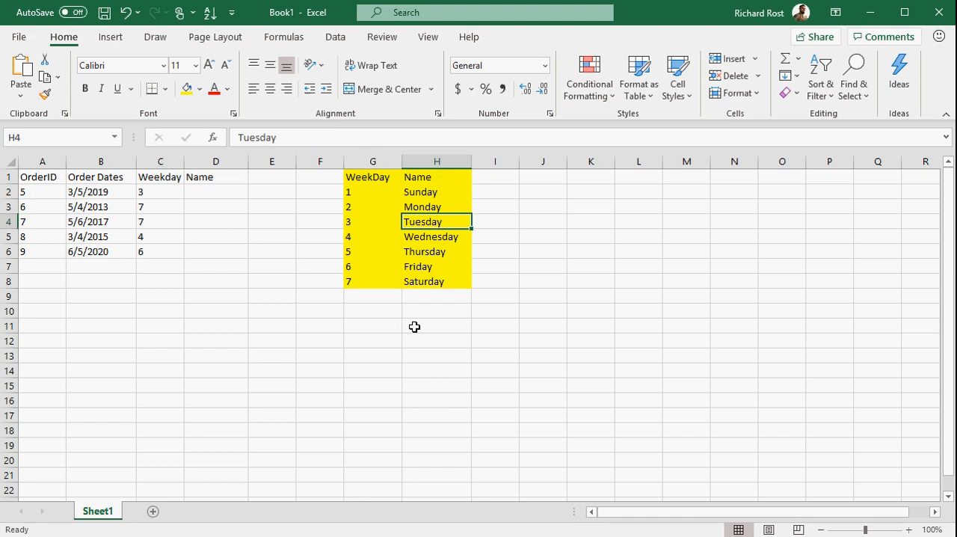
click(218, 193)
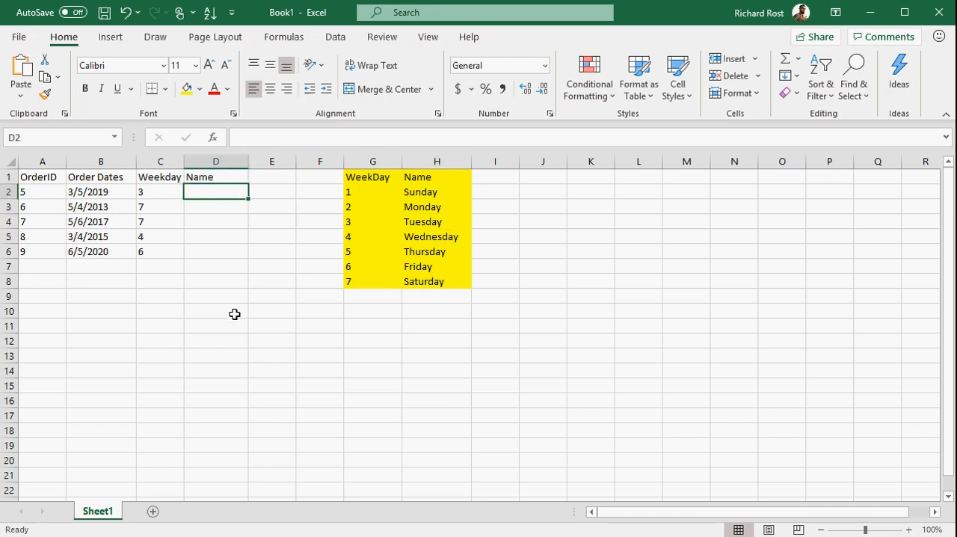
text(=vlookup()
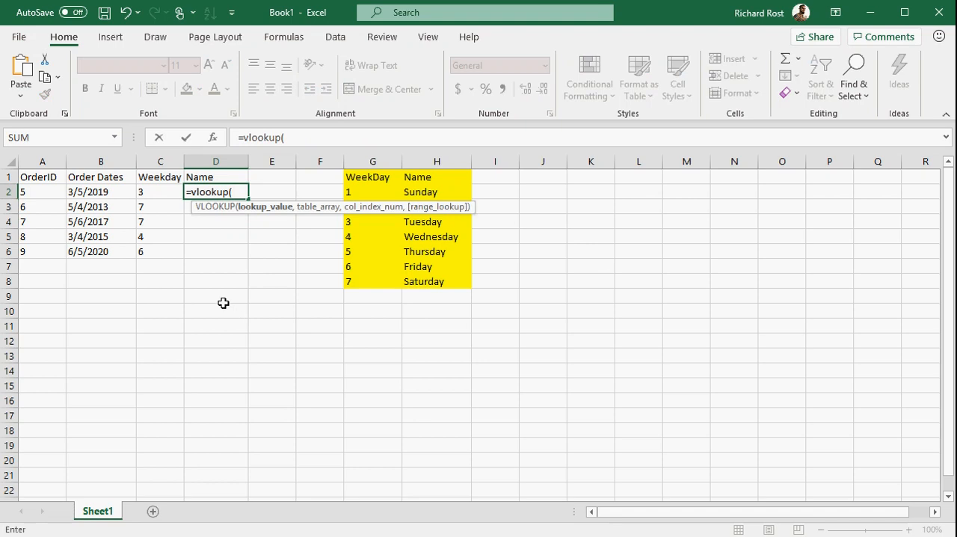
click(159, 193)
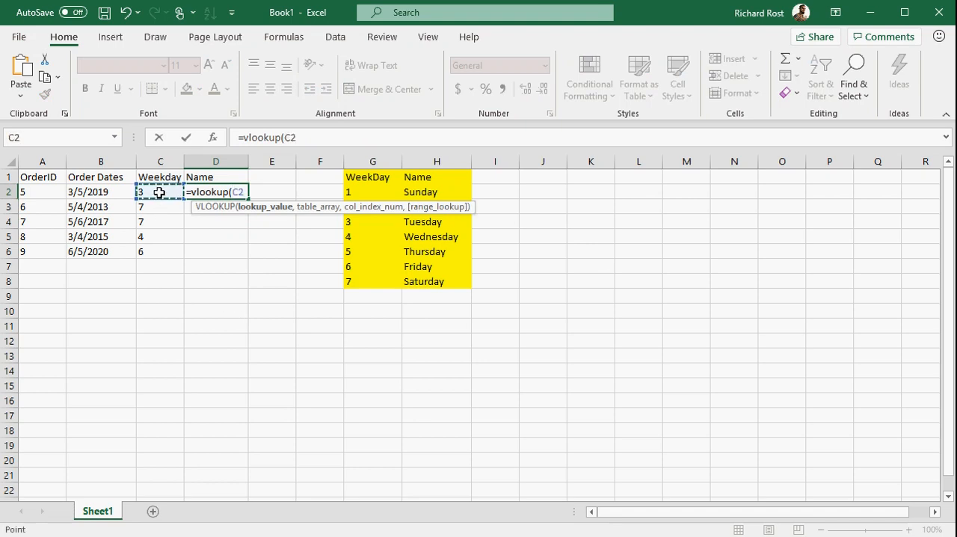
text(,)
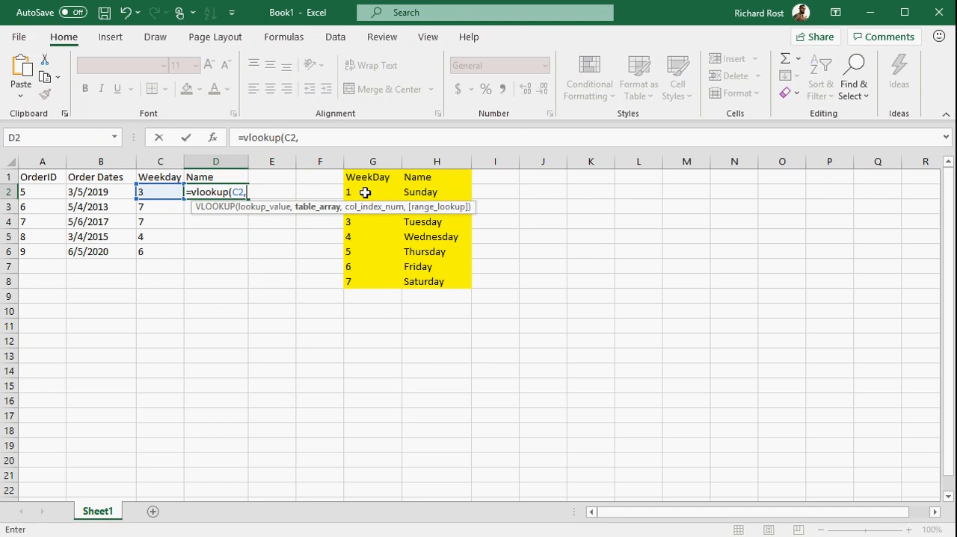
drag(365, 193, 429, 279)
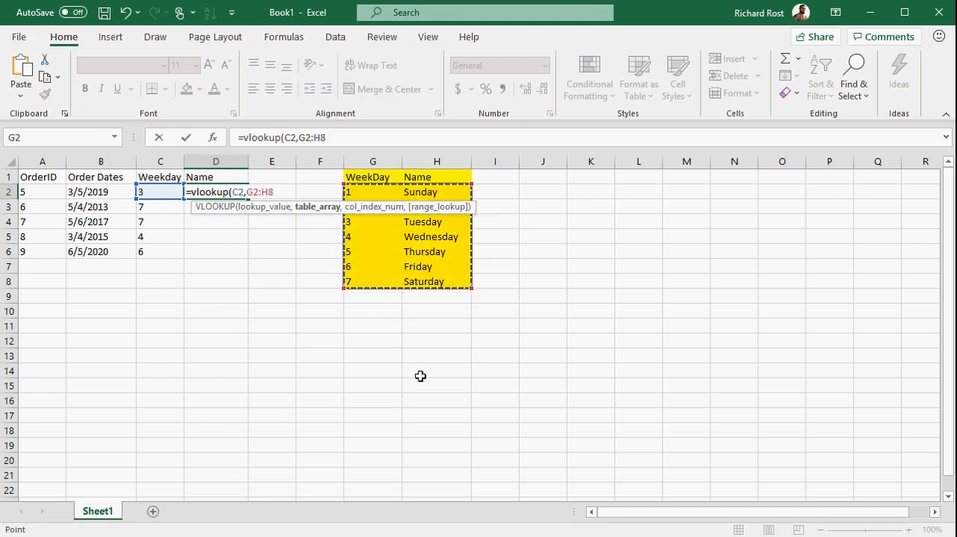
text(,)
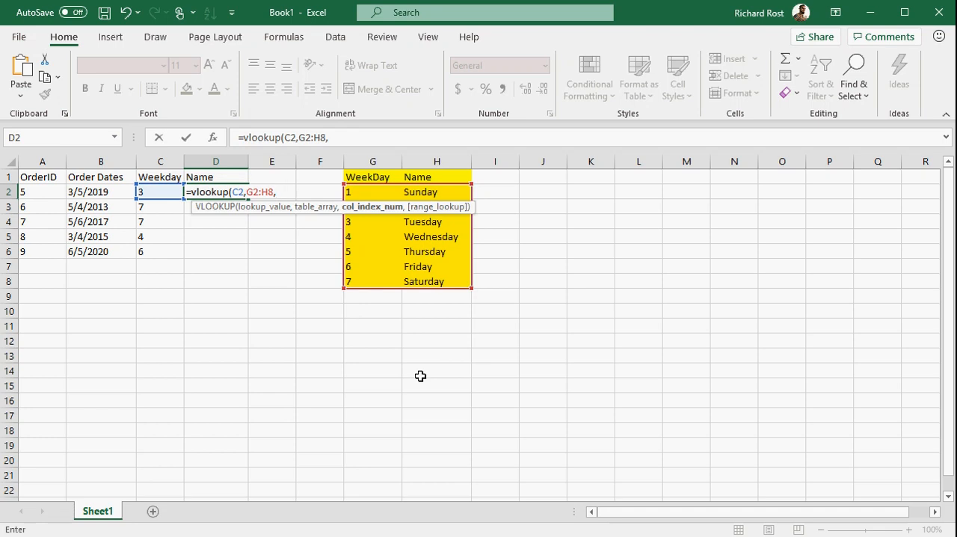
text(2))
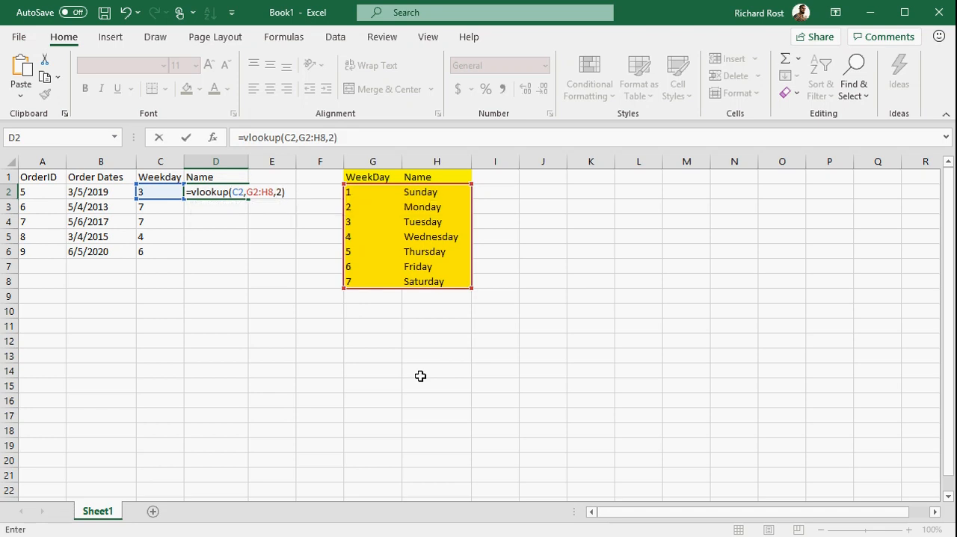
key(Return)
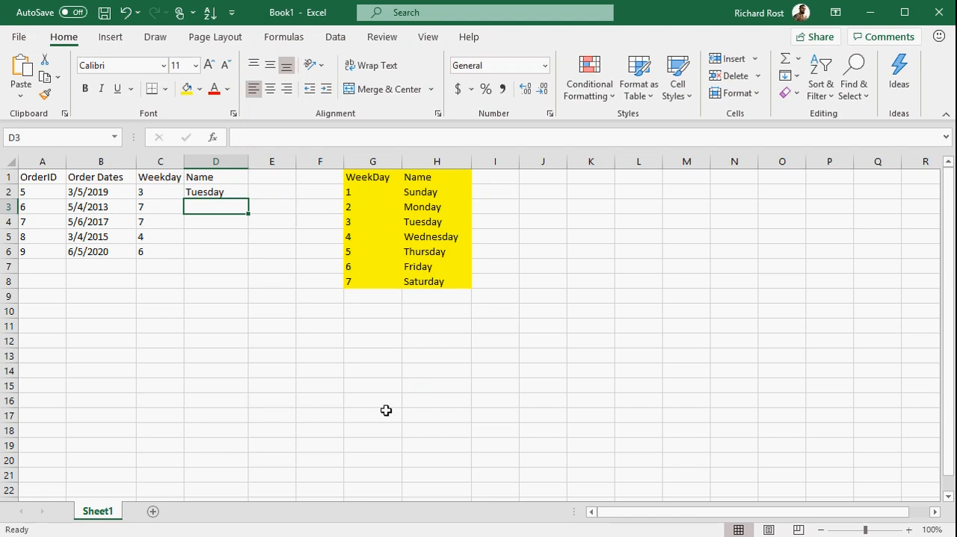
click(216, 189)
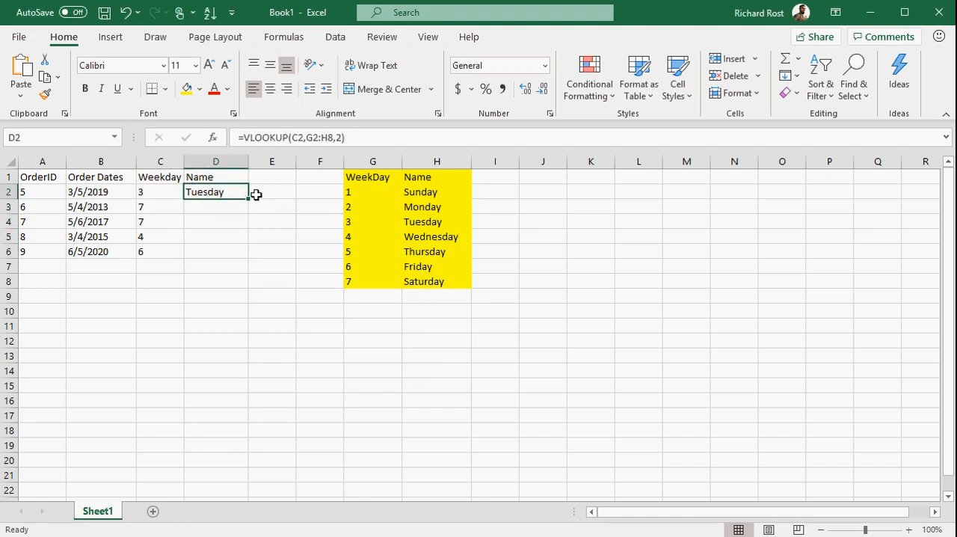
drag(256, 195, 250, 257)
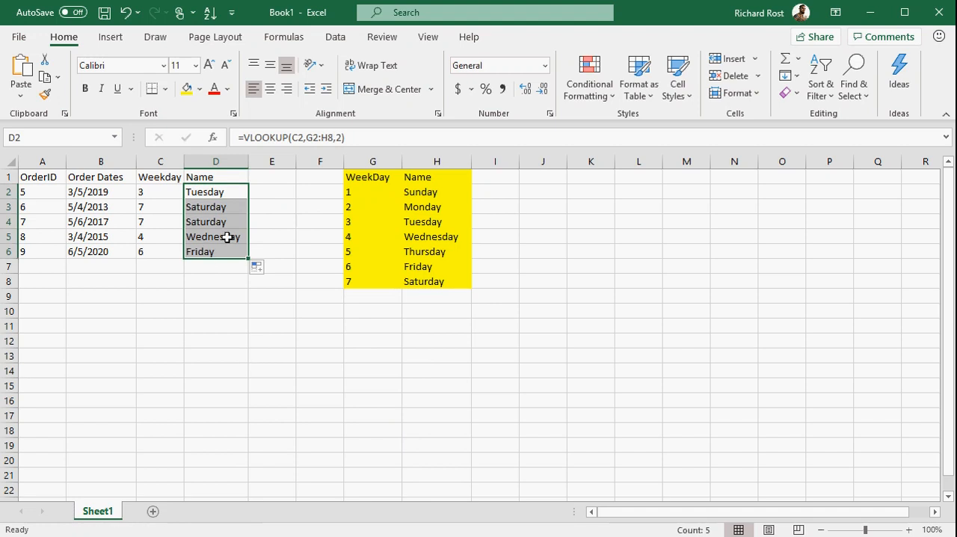
Step: Add order 10 dated 6/7/2020 in row 7 and extend the Name formula from D6 to D7
click(53, 265)
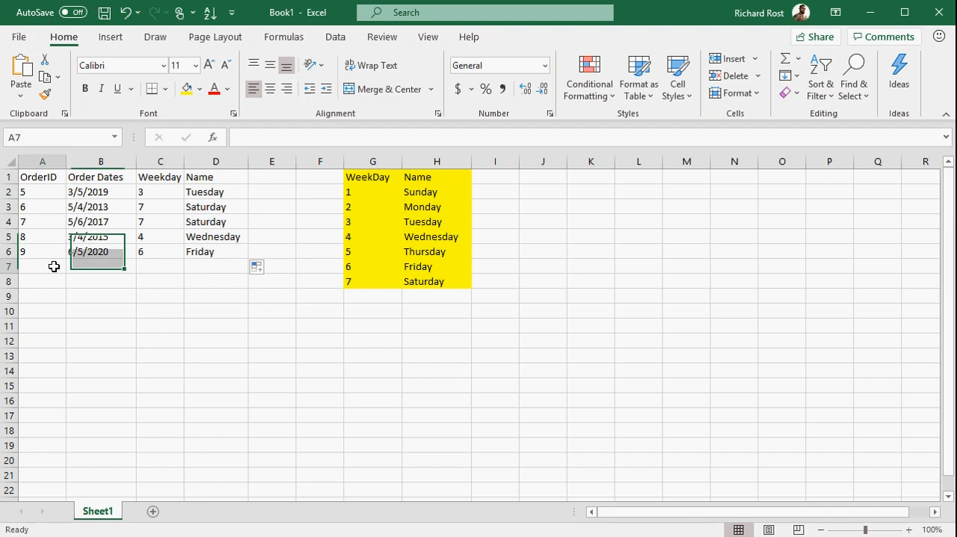
text(10)
key(Tab)
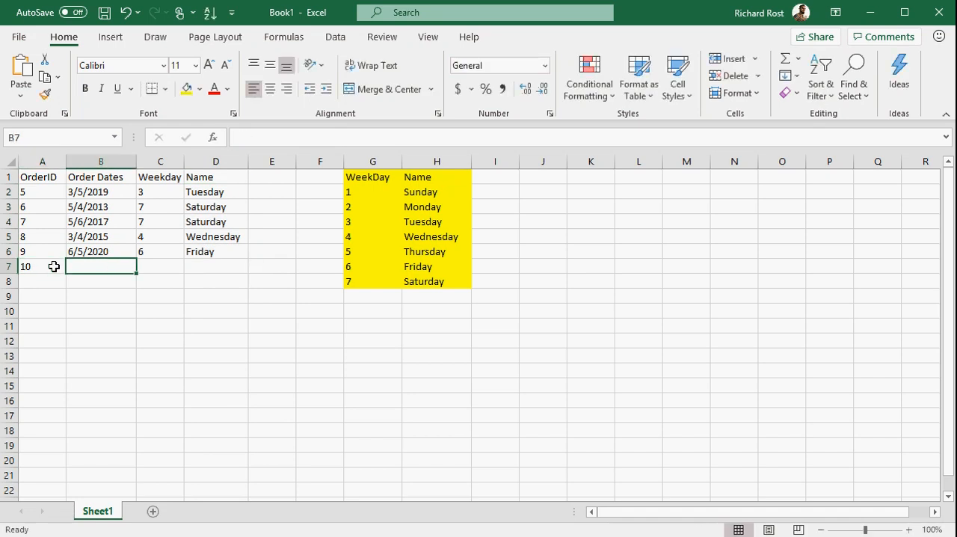
text(6/7/)
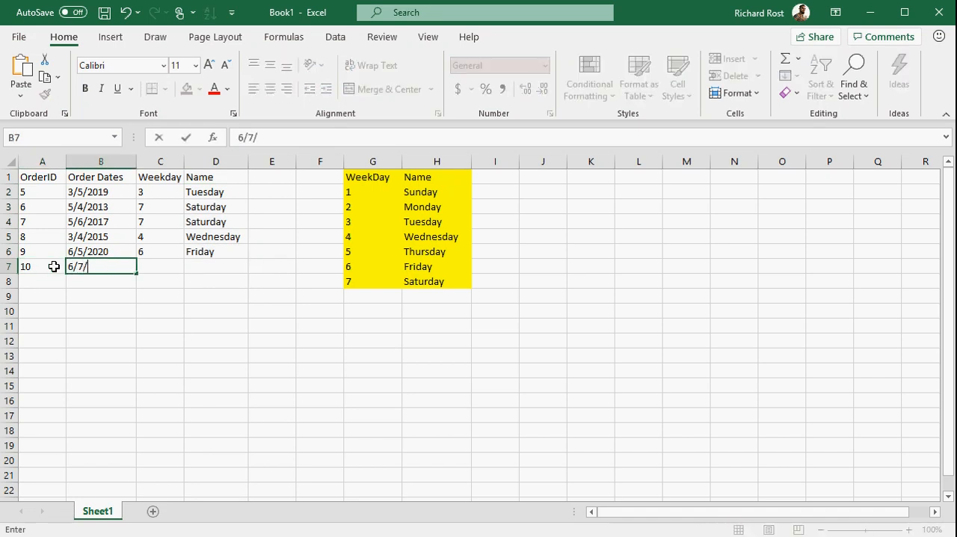
text(2020)
key(Tab)
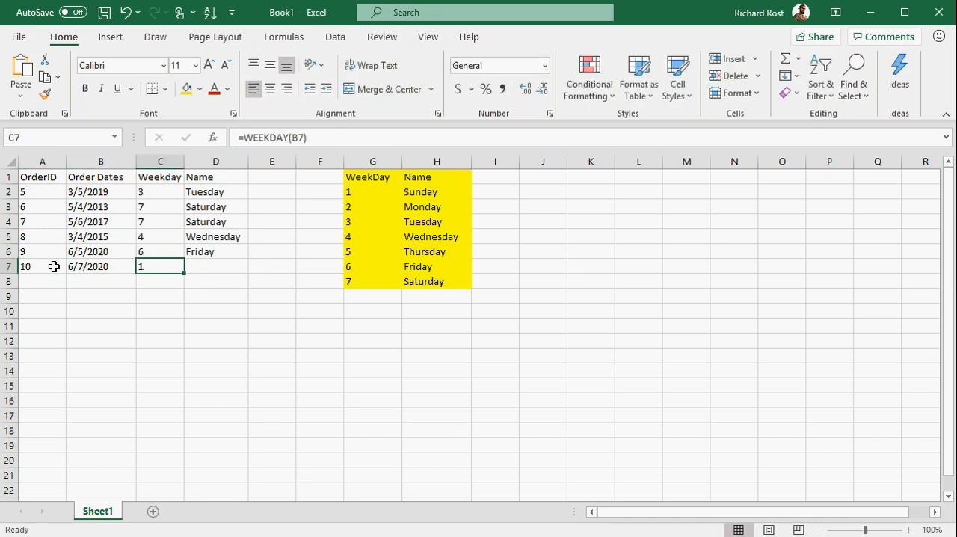
click(232, 255)
drag(249, 259, 249, 273)
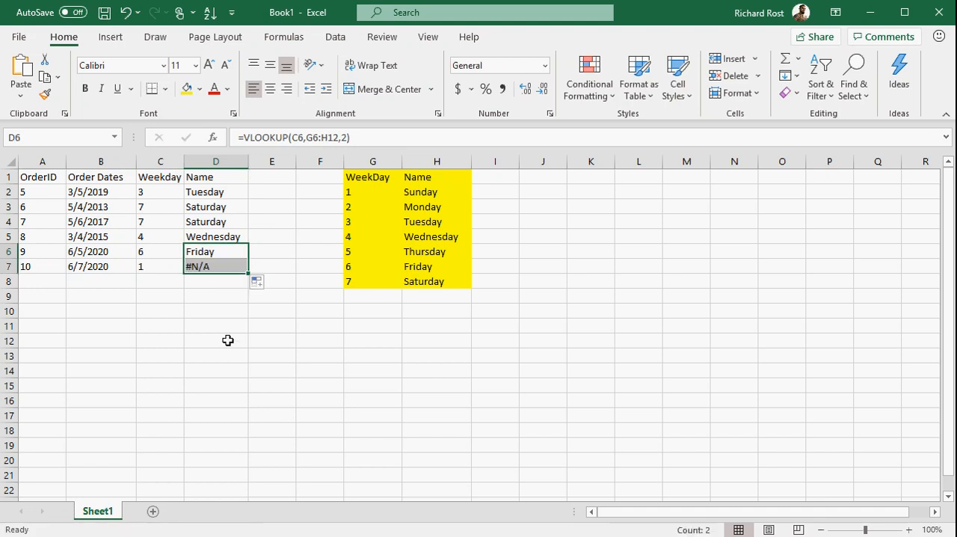
Step: Compare the lookup ranges used by the Name formulas in D7, D2 and D5
click(228, 341)
click(221, 267)
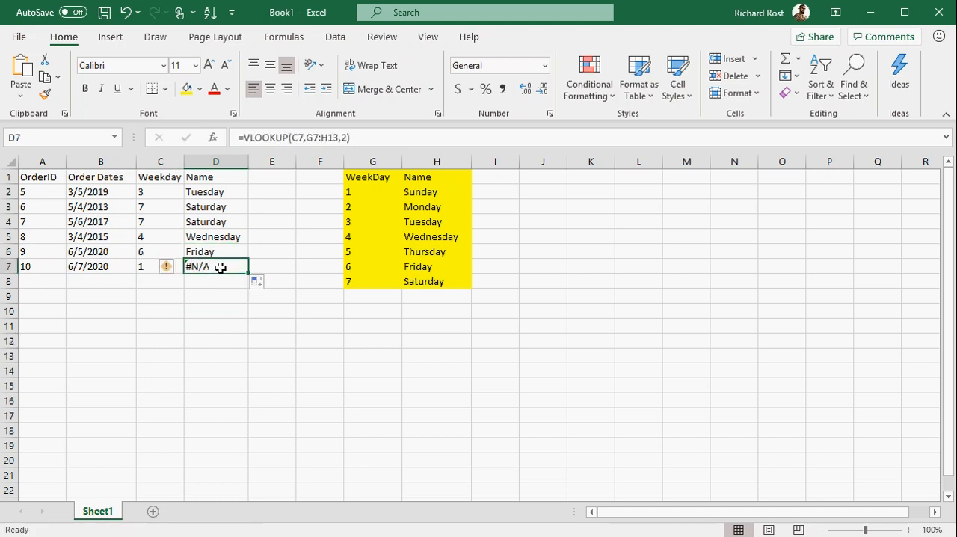
click(222, 193)
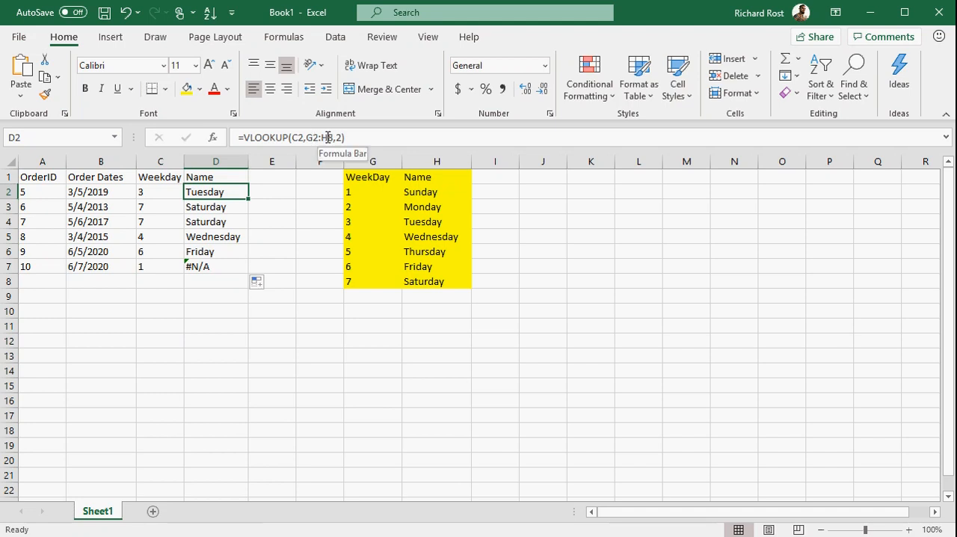
click(223, 236)
double_click(213, 236)
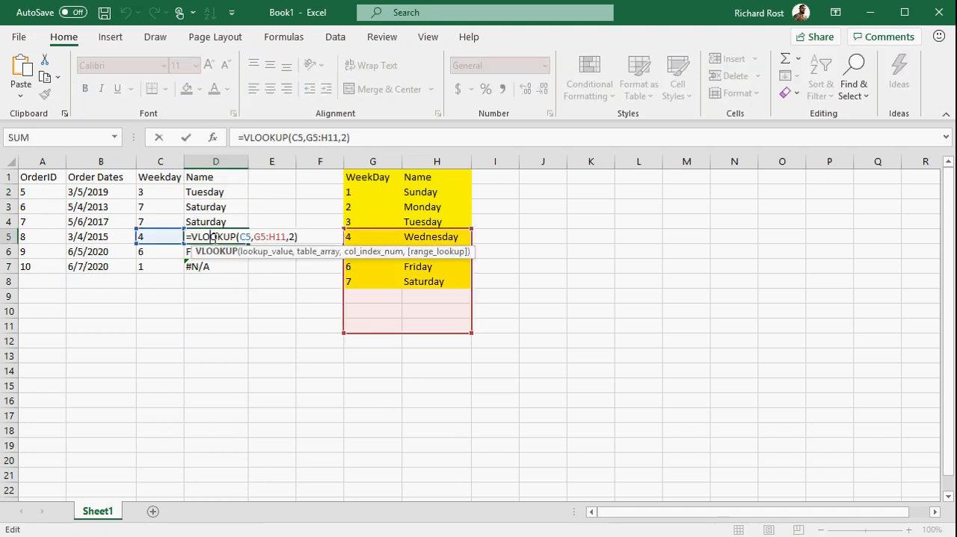
key(Escape)
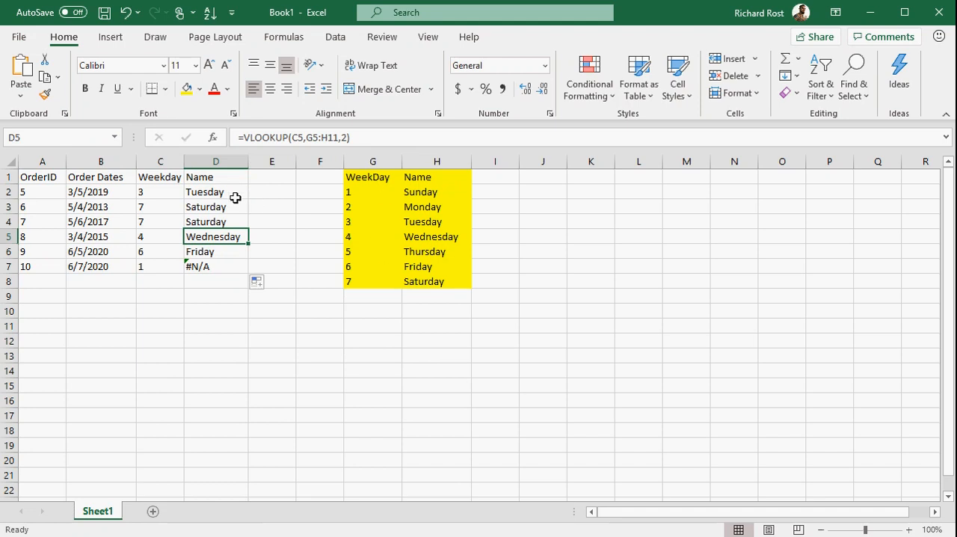
Step: Make the lookup range in D2's formula absolute as $G$2:$H$8, fill the formula down to D7 and check the last cell's formula
click(214, 190)
click(305, 138)
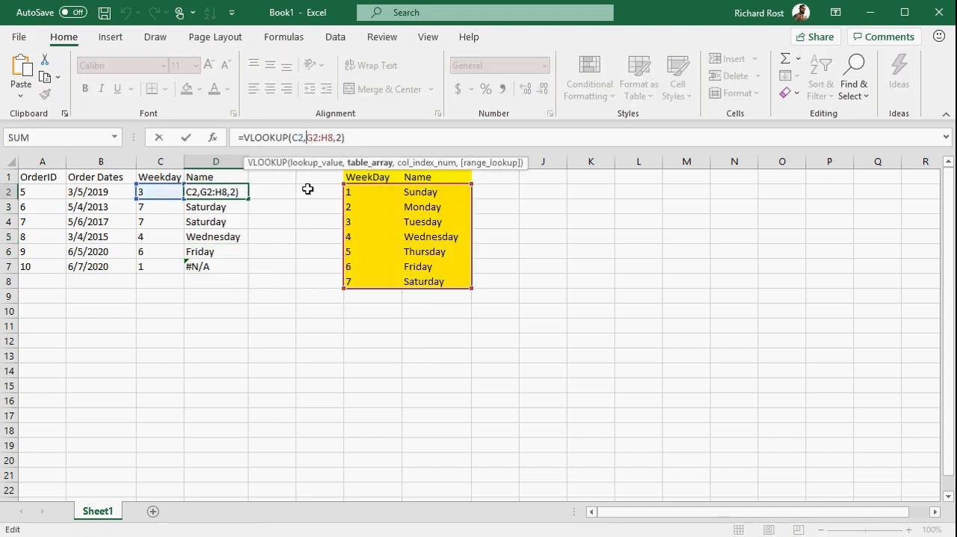
key(F4)
key(Right)
key(Right)
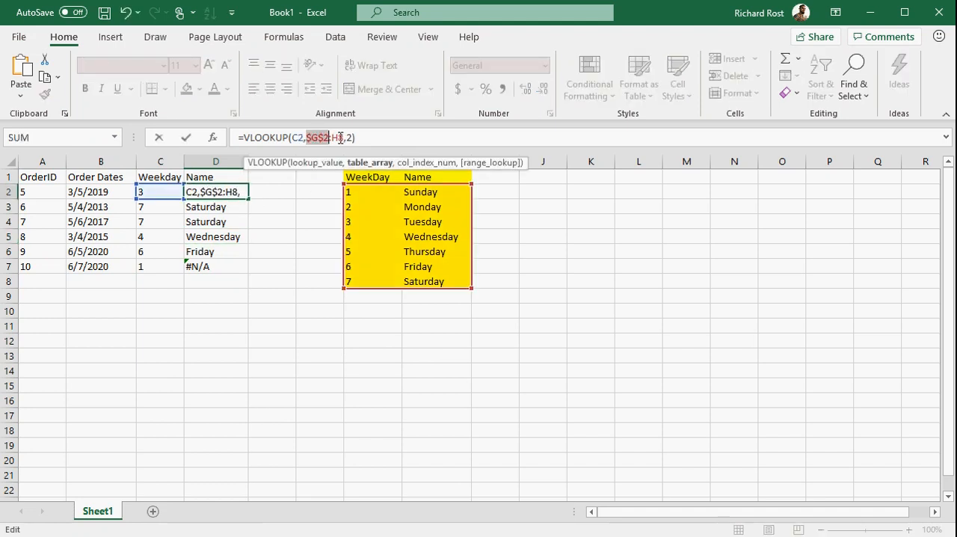
key(F4)
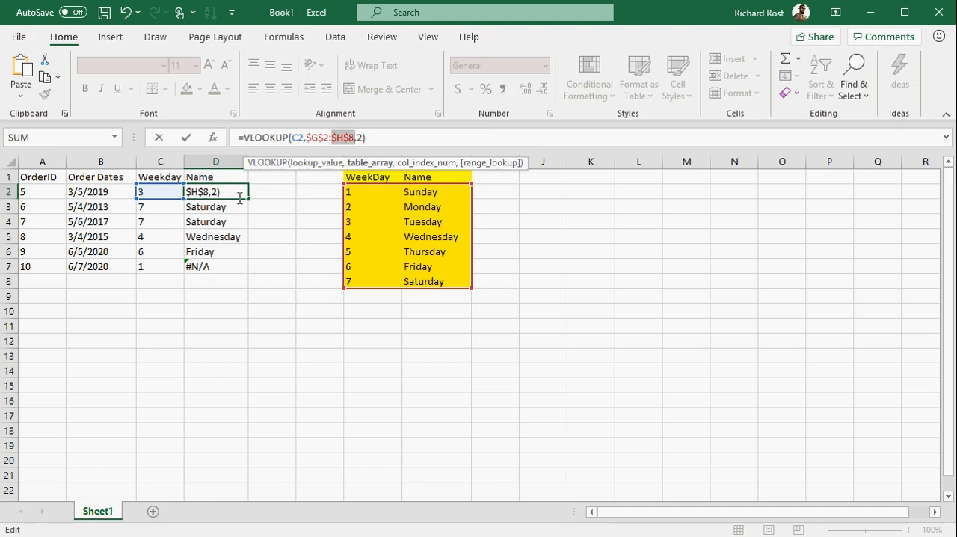
key(ctrl+Return)
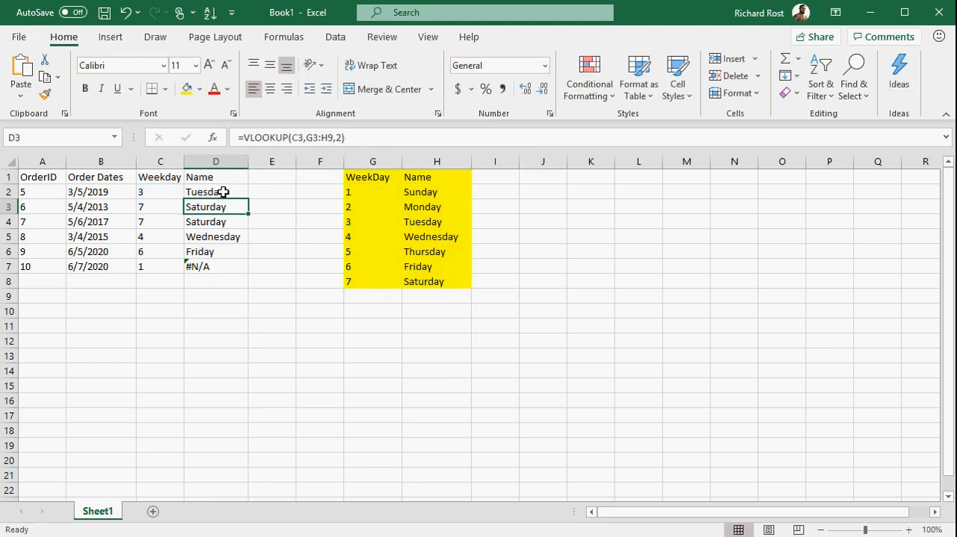
drag(246, 198, 243, 269)
click(241, 341)
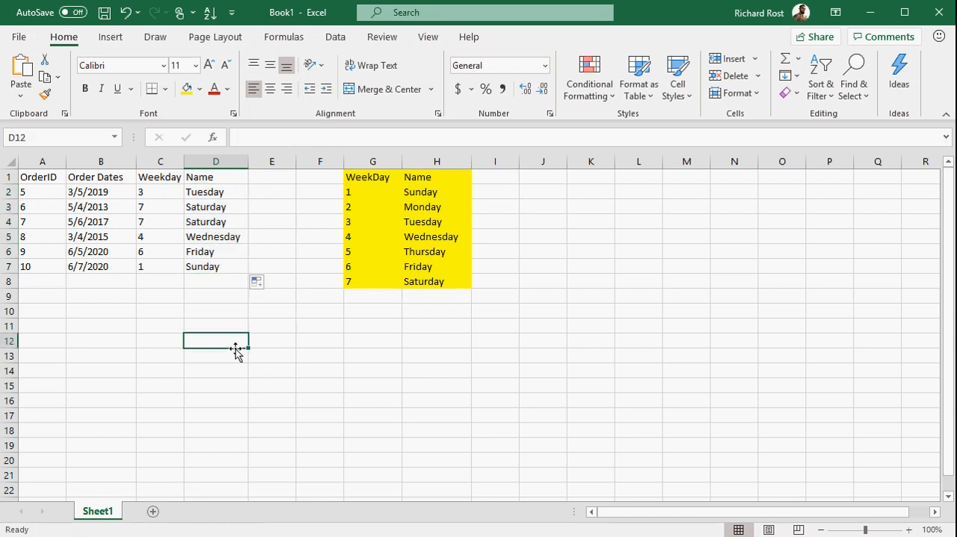
double_click(210, 267)
key(Escape)
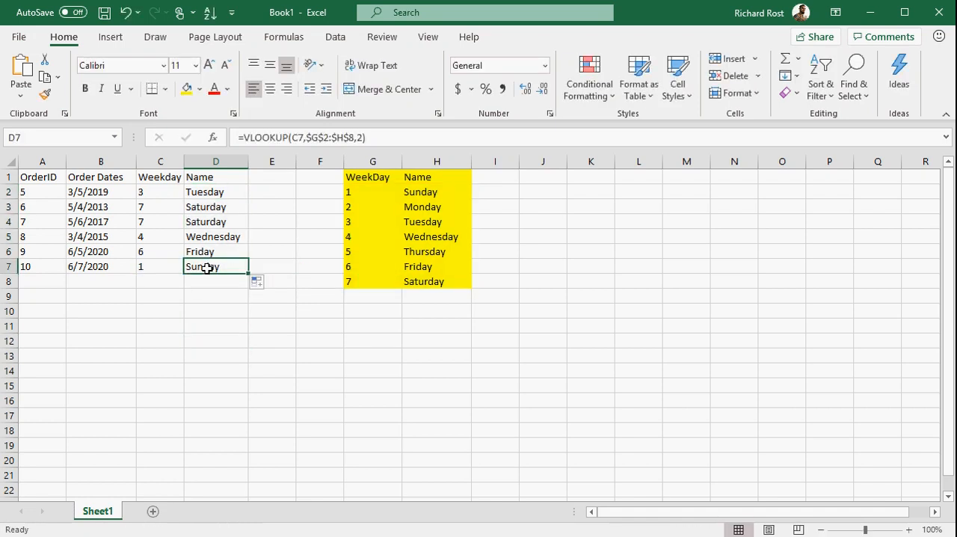
click(251, 332)
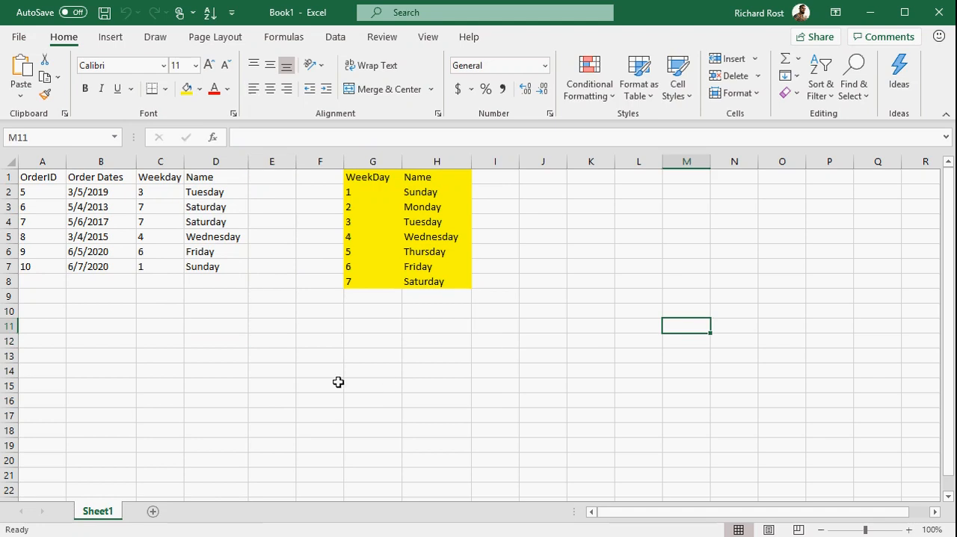
Step: Rename the worksheet Sheet1 as Basic VLOOKUP
double_click(112, 515)
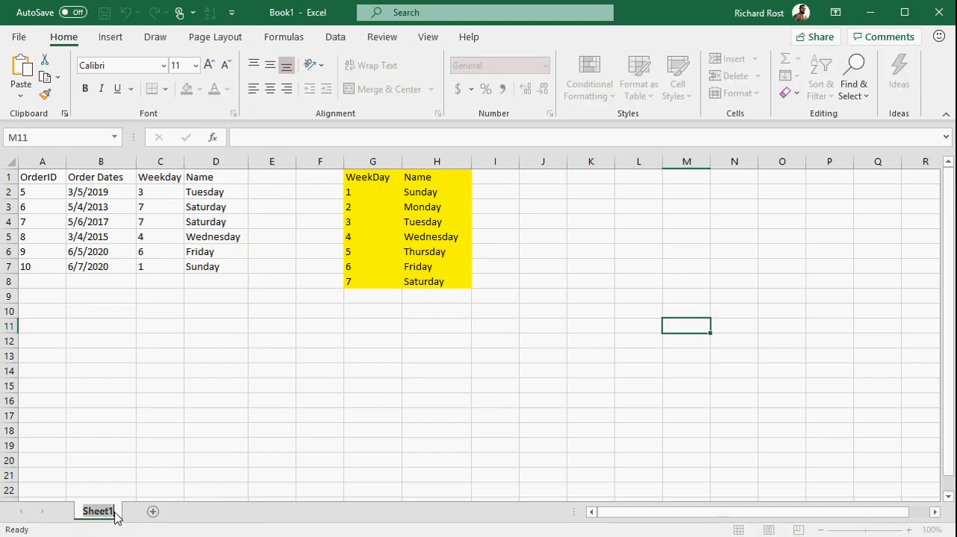
text(Basic V)
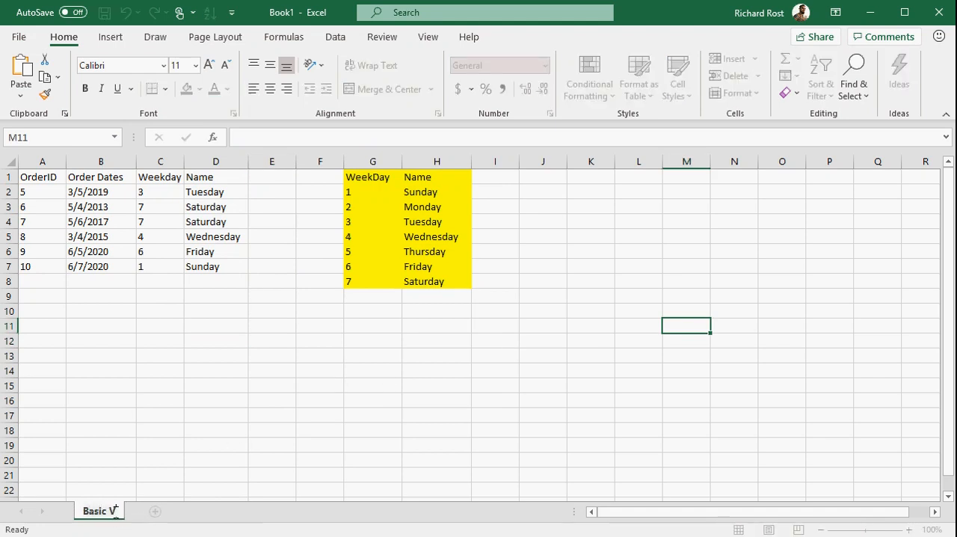
text(LOOKUP)
key(Return)
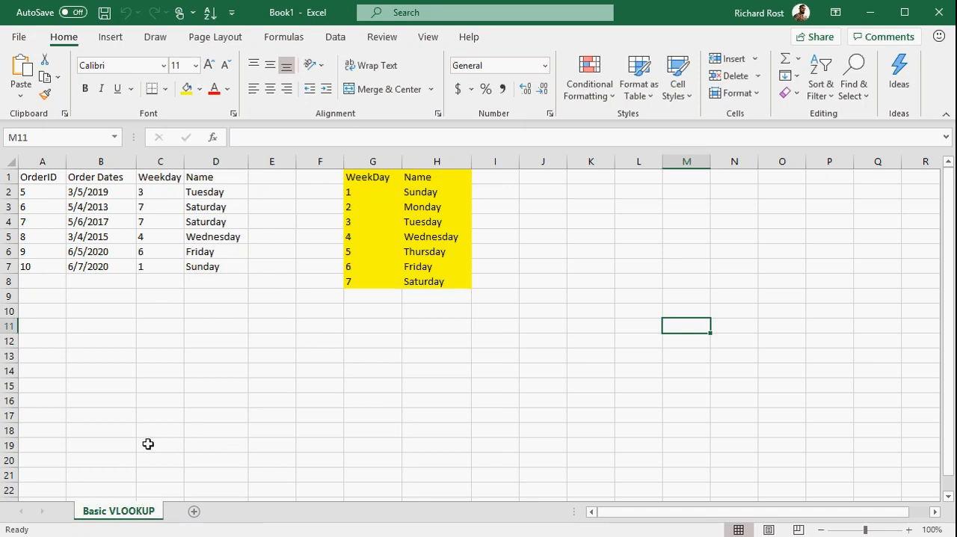
Step: Create a copy of the Basic VLOOKUP worksheet in the same workbook, placed before the original
right_click(137, 514)
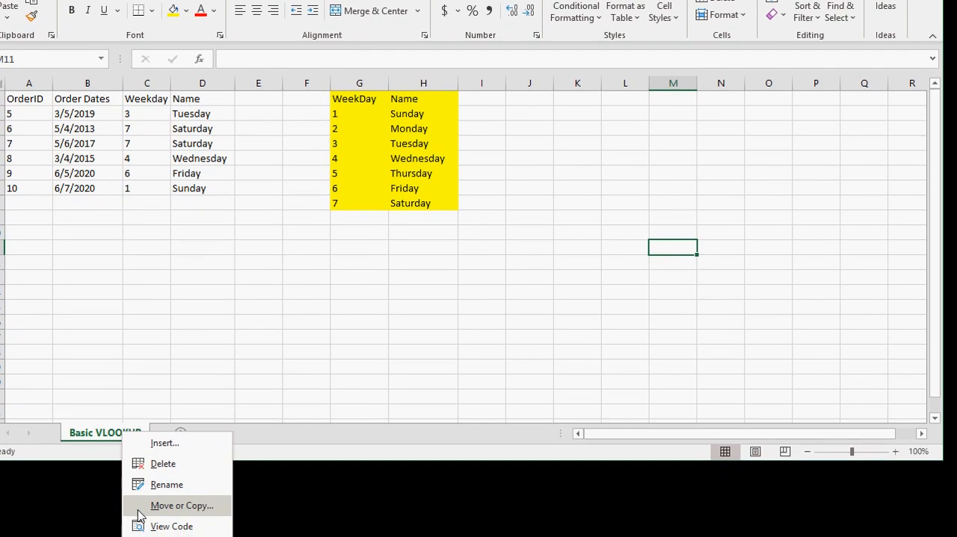
click(182, 506)
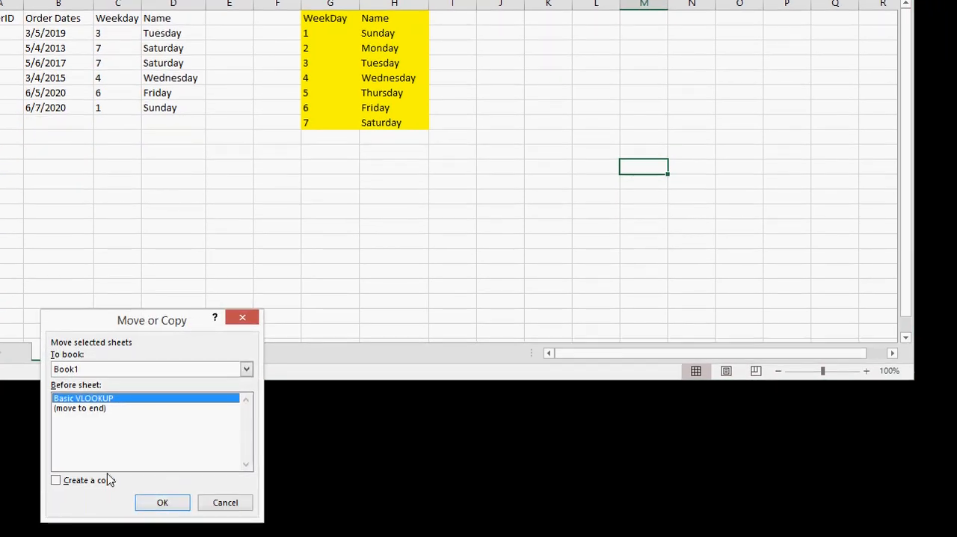
click(92, 481)
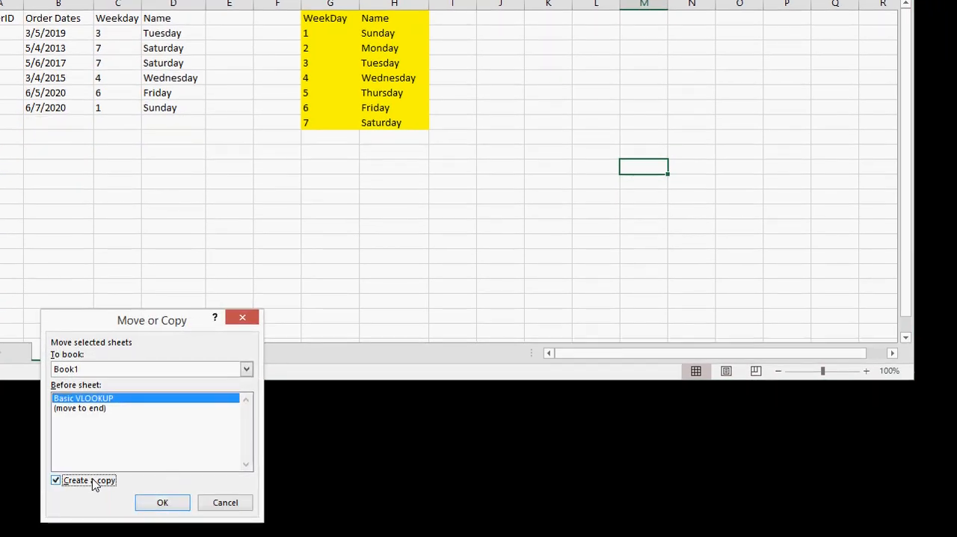
click(155, 505)
Step: Rename the copied worksheet as Basic XLOOKUP
double_click(106, 356)
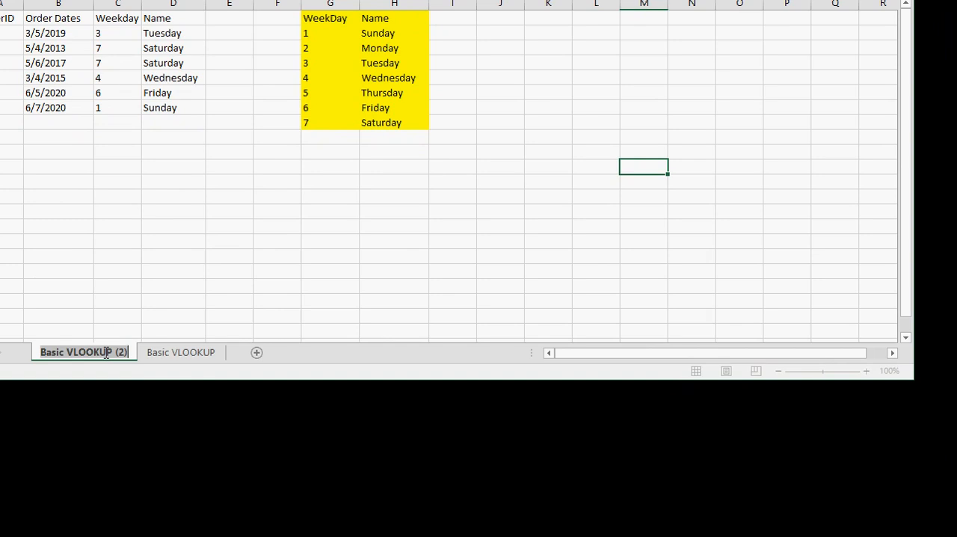
text(Basic XL)
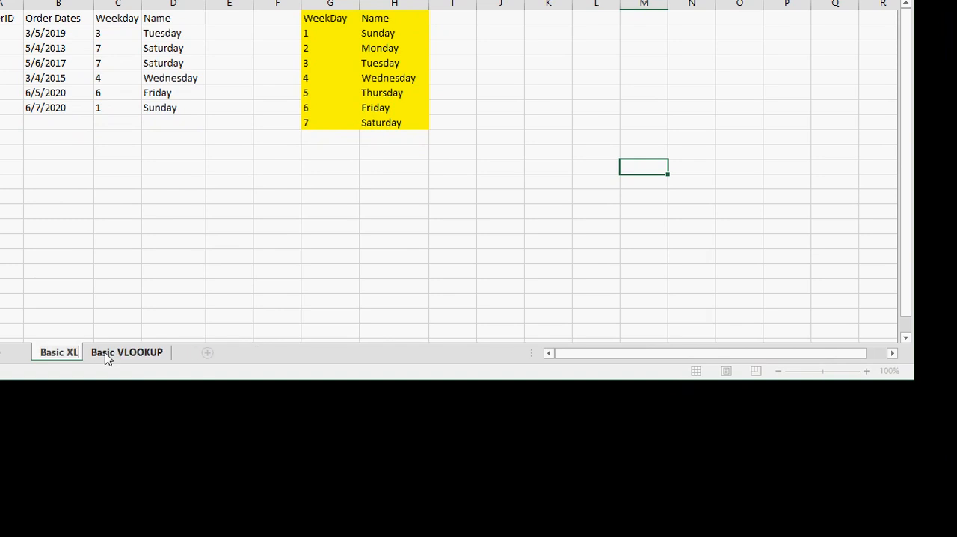
text(OOKUP)
key(Return)
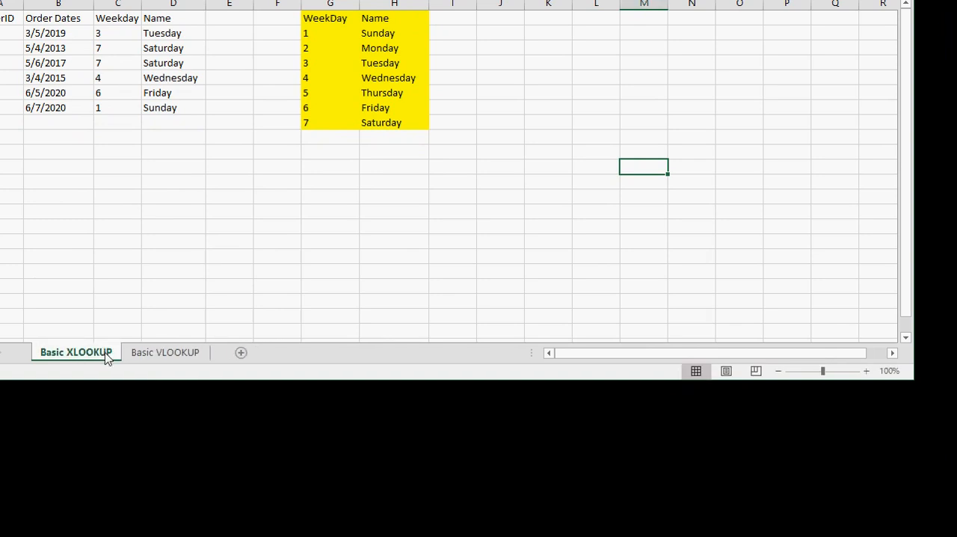
click(241, 198)
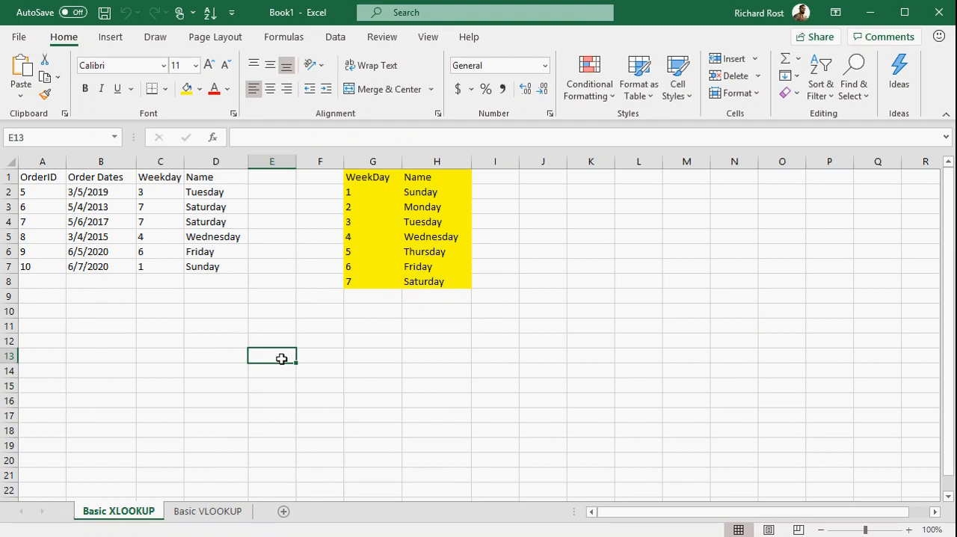
Step: Clear the VLOOKUP formulas from the Name cells D2 to D7 on the Basic XLOOKUP sheet
drag(191, 44, 185, 98)
drag(227, 257, 227, 264)
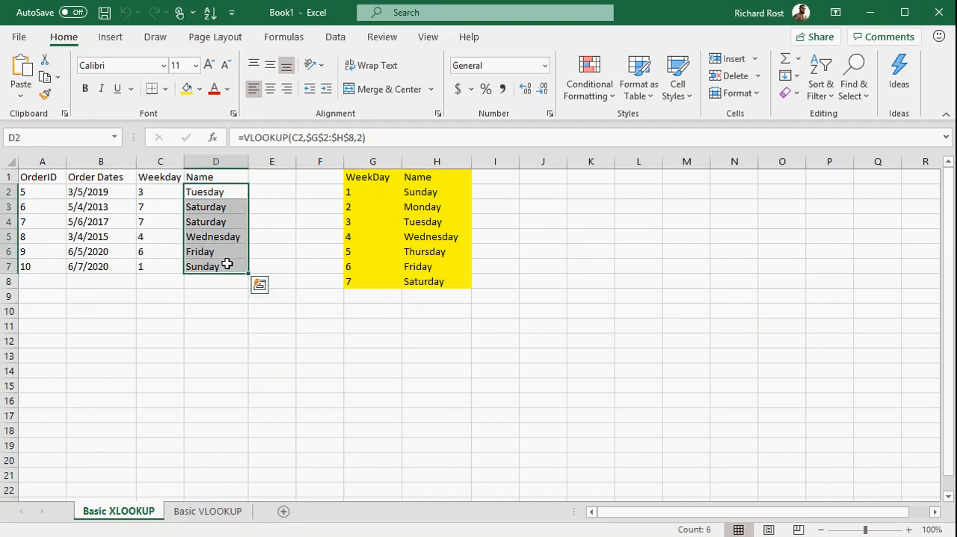
key(Delete)
click(223, 293)
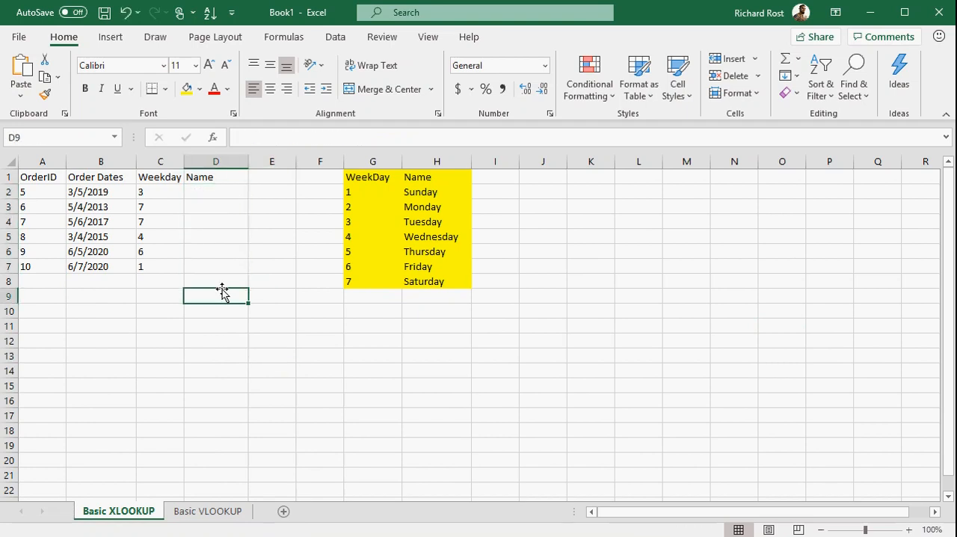
Step: Begin an XLOOKUP formula in D2 with lookup value C2, lookup array $G$2:$G$8 and return array $H$2:$H$8
click(230, 190)
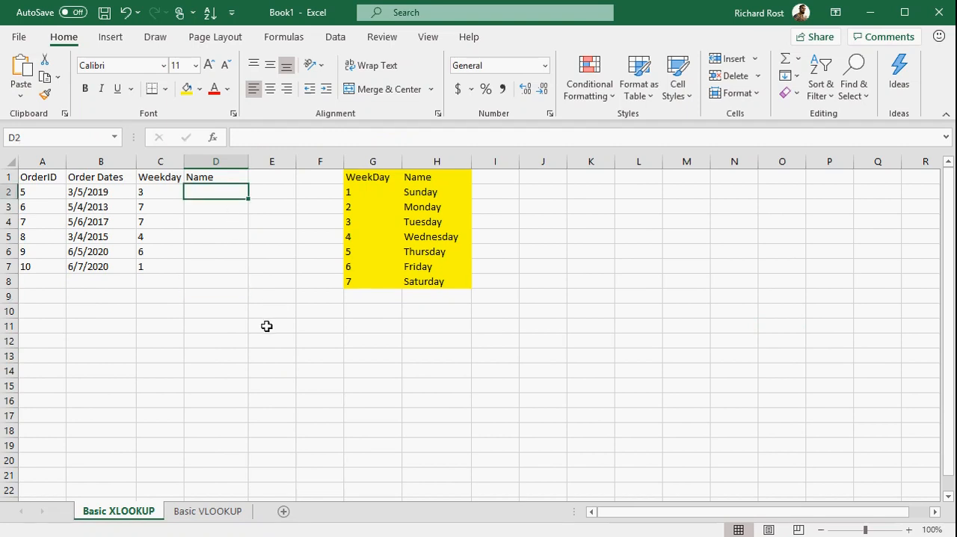
text(=)
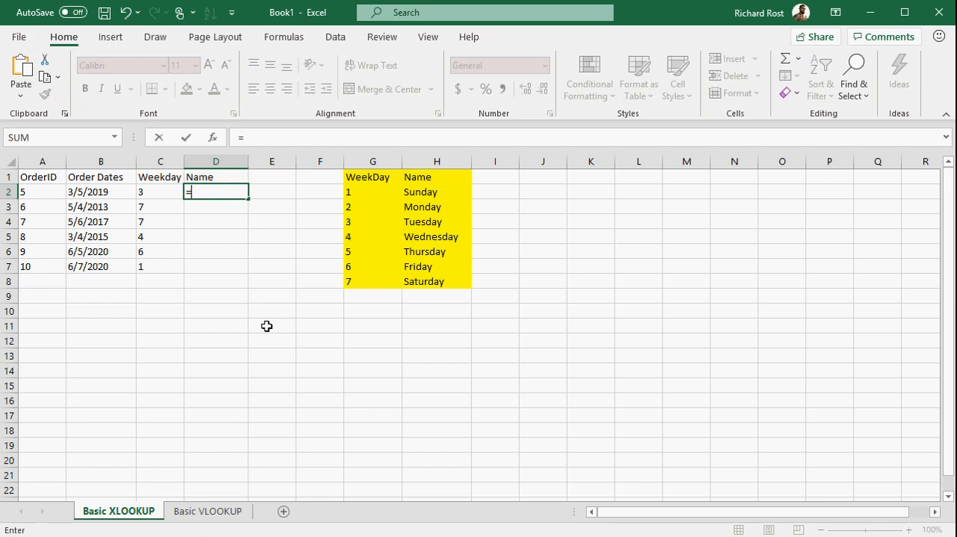
text(xlookup()
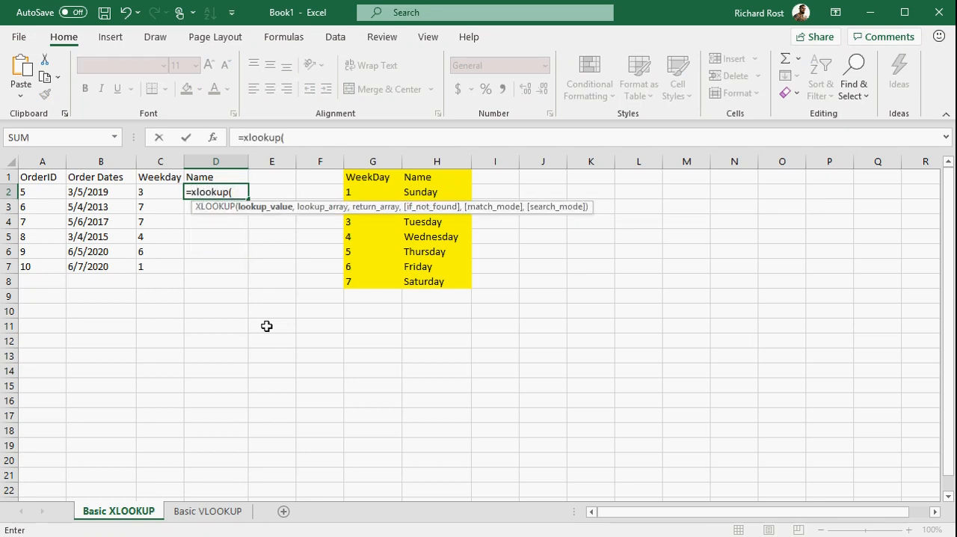
click(157, 191)
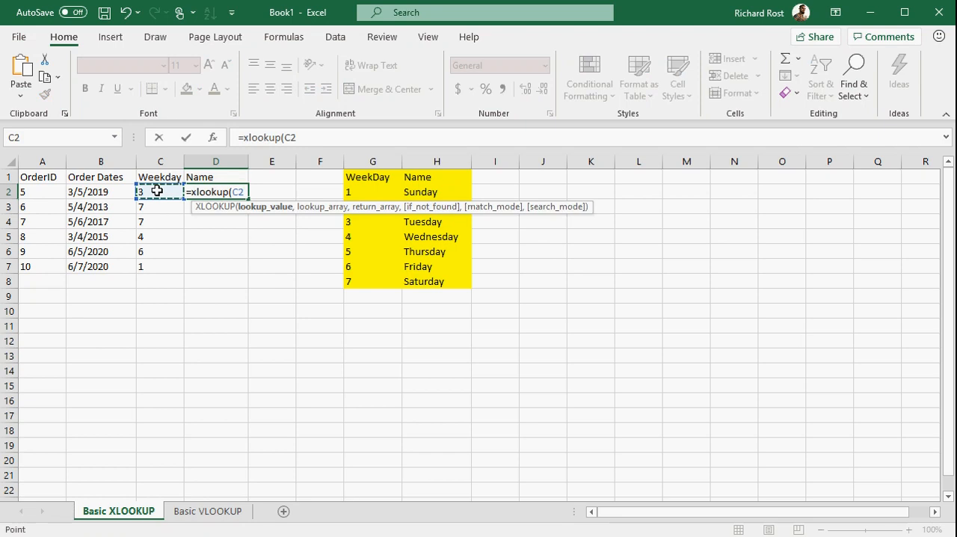
text(,)
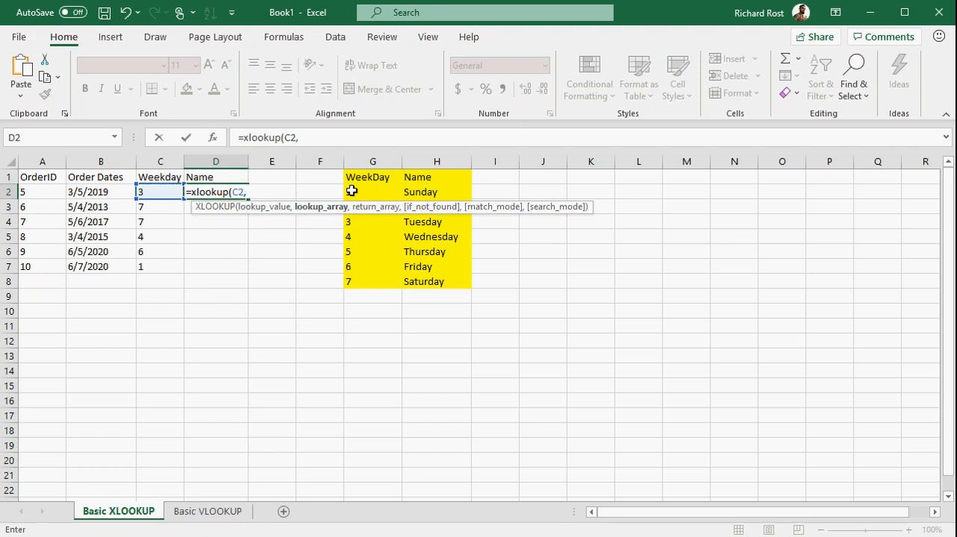
drag(371, 193, 371, 276)
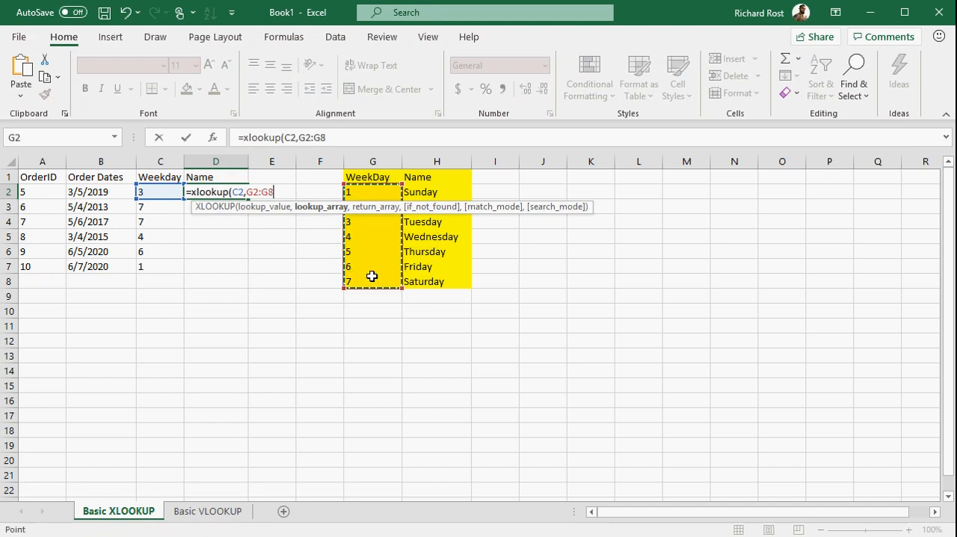
key(F4)
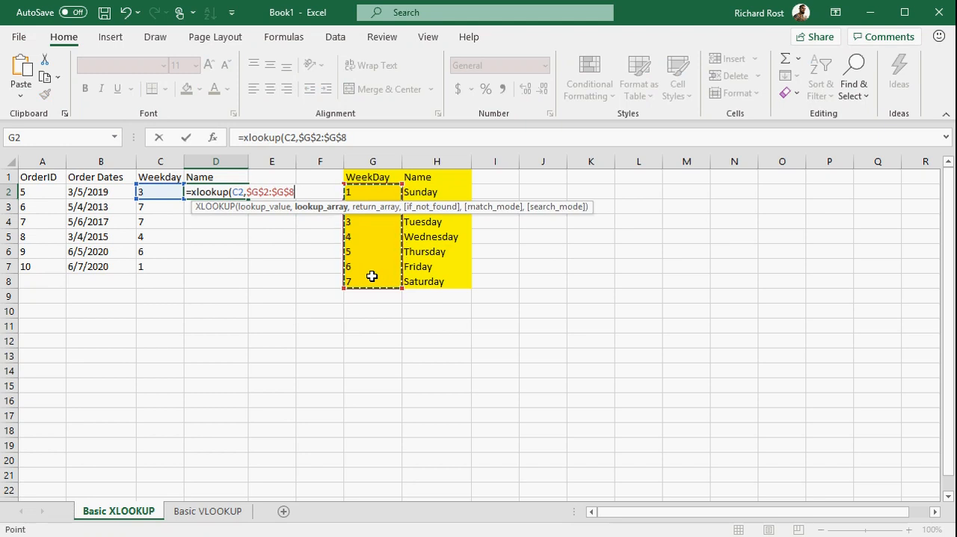
text(,)
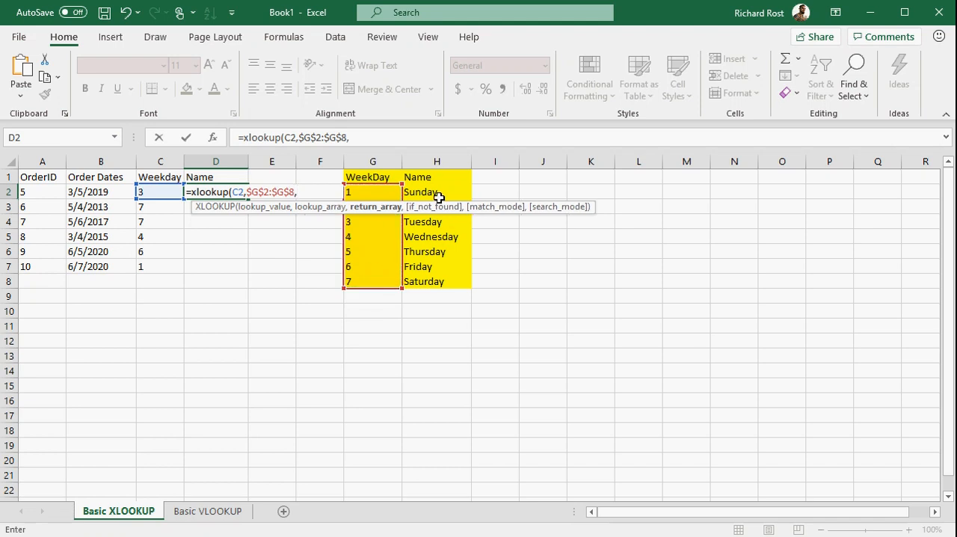
drag(435, 193, 437, 278)
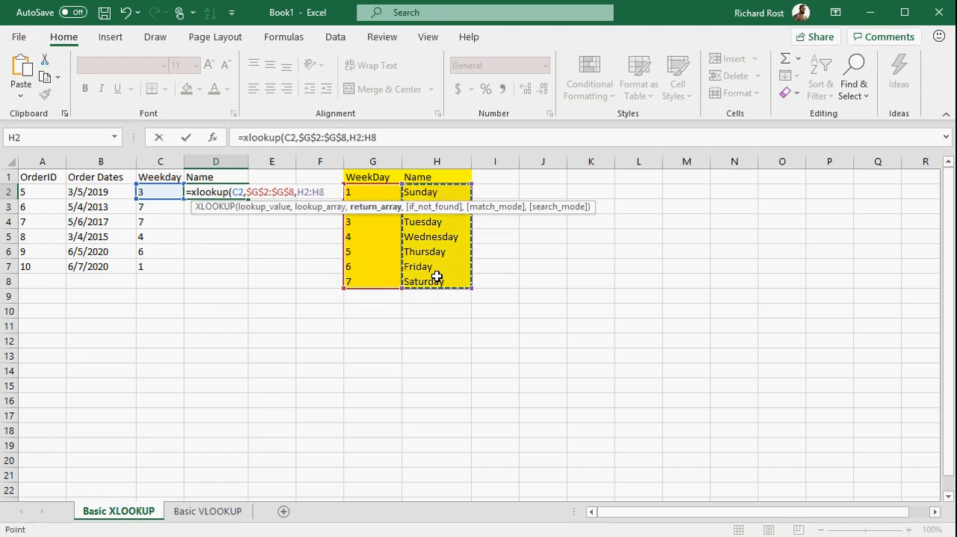
key(F4)
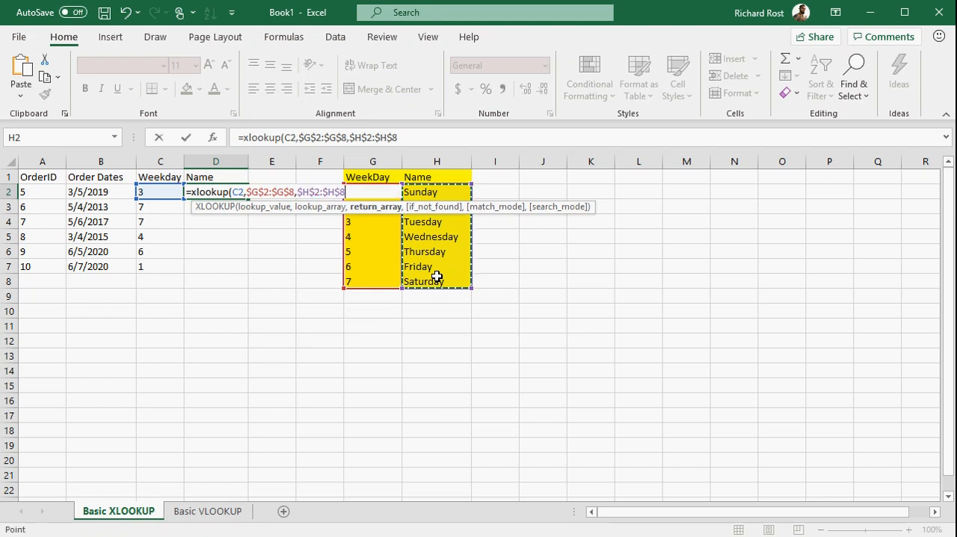
Step: Review XLOOKUP's optional if_not_found, match_mode and search_mode arguments and leave them out of the formula
text(,)
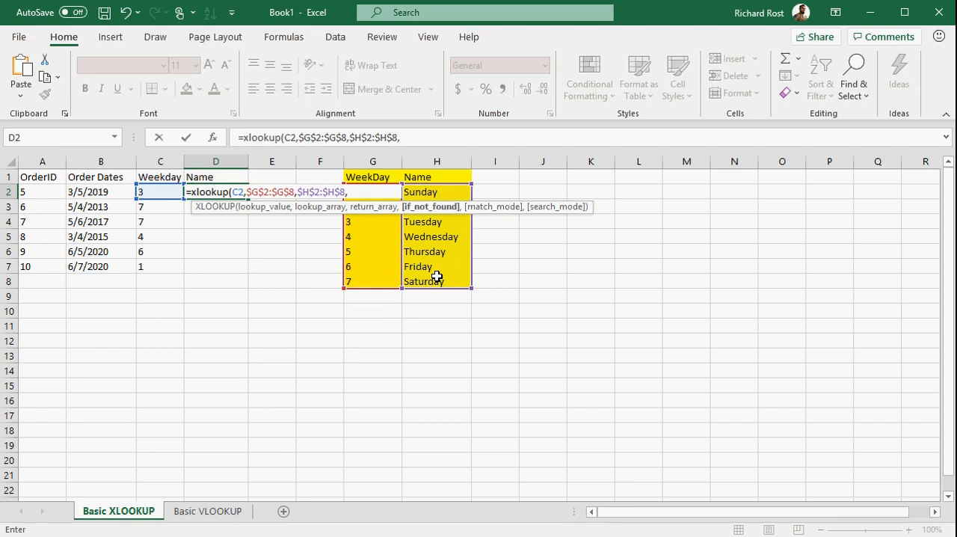
text(,)
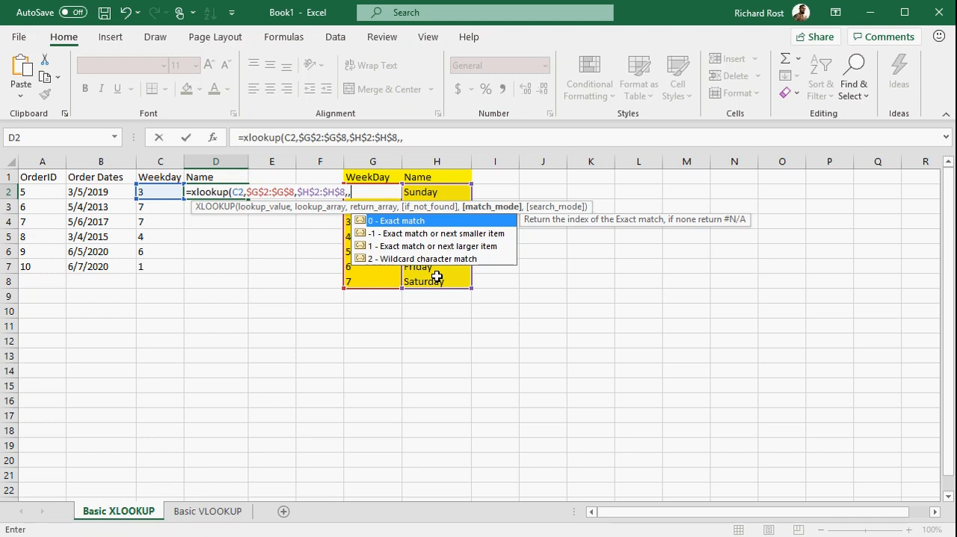
text(,)
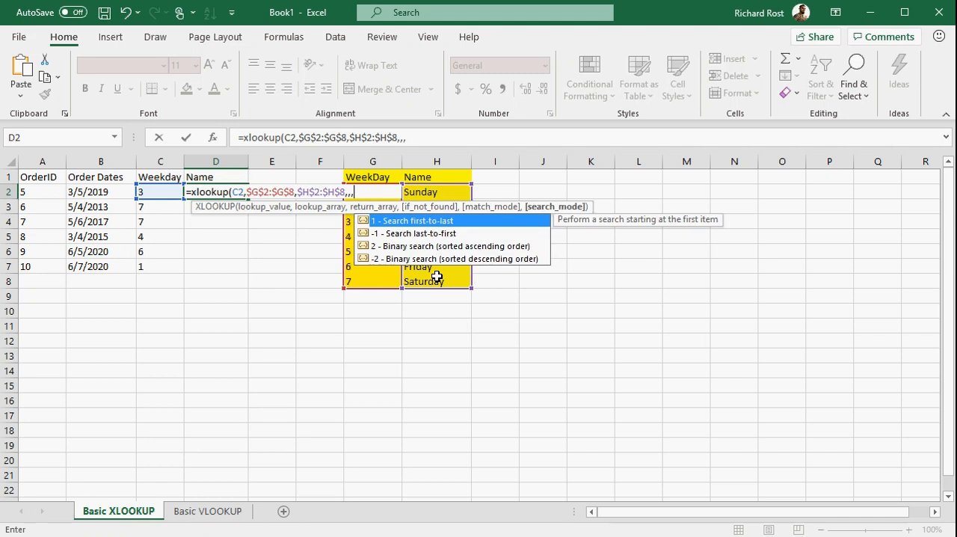
key(BackSpace)
key(BackSpace)
key(BackSpace)
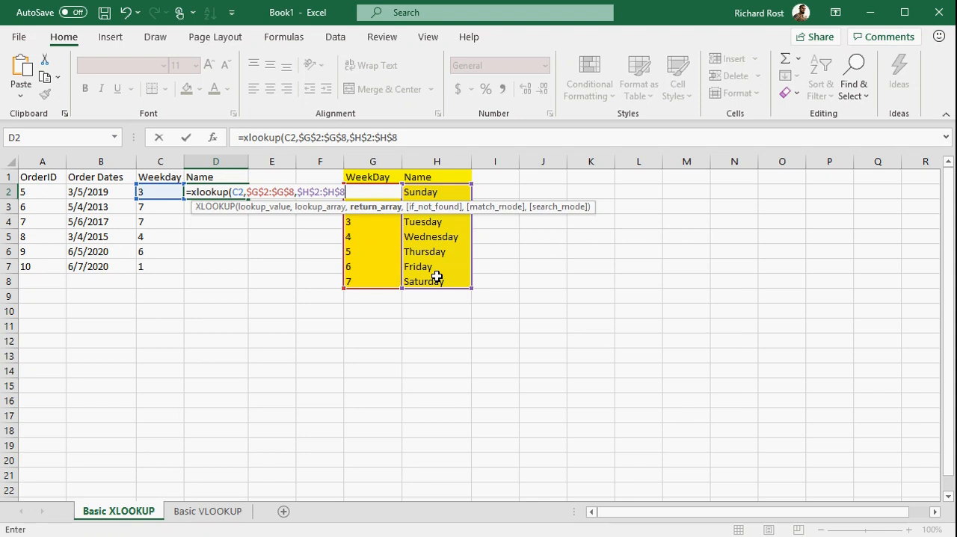
Step: Complete the XLOOKUP formula in D2 and fill it down to D7
text())
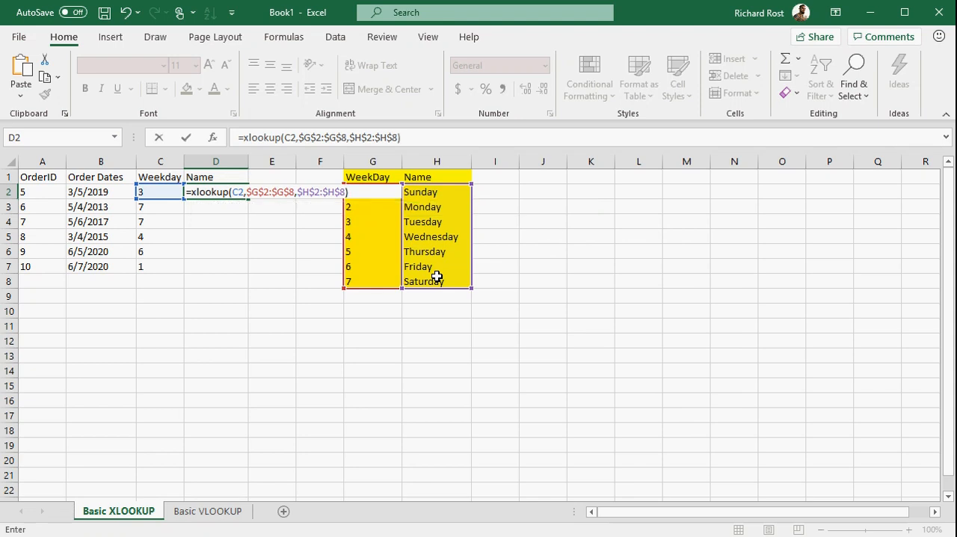
key(Return)
click(223, 193)
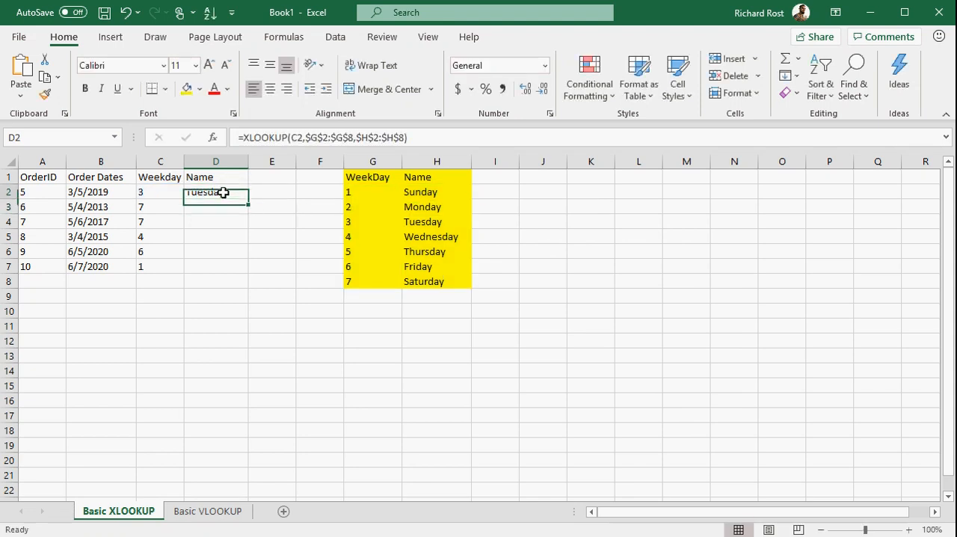
drag(247, 206, 250, 275)
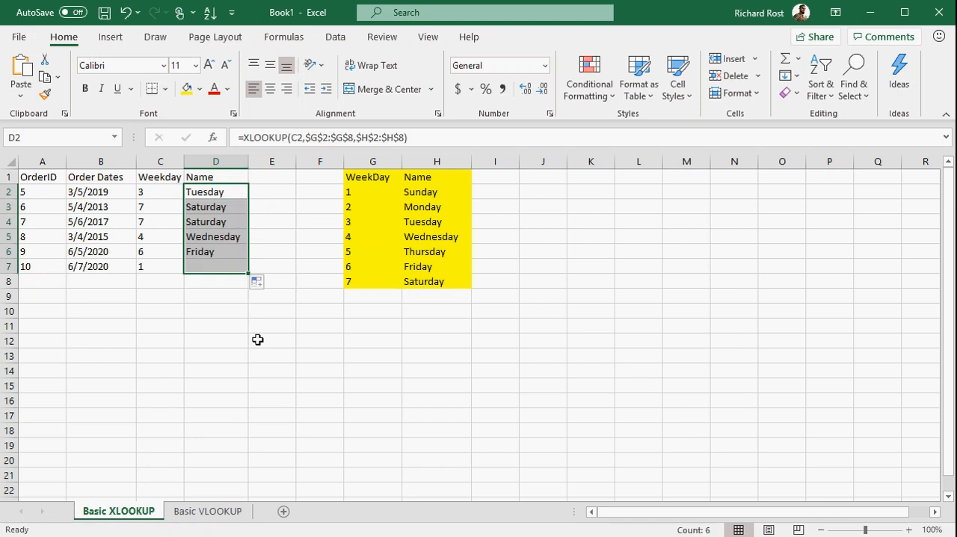
click(257, 341)
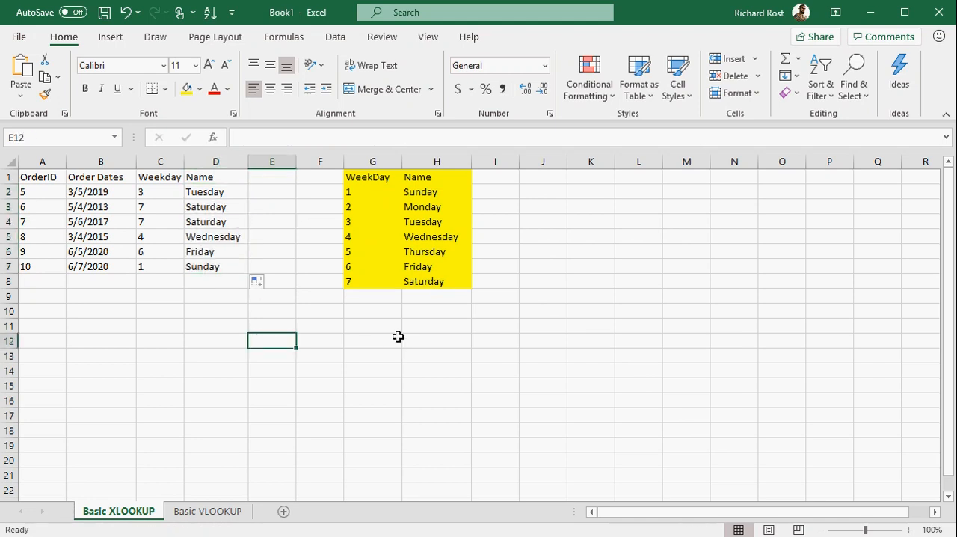
Step: Try moving the WeekDay column of the lookup table beyond the Name column to column L, and undo the move
click(373, 161)
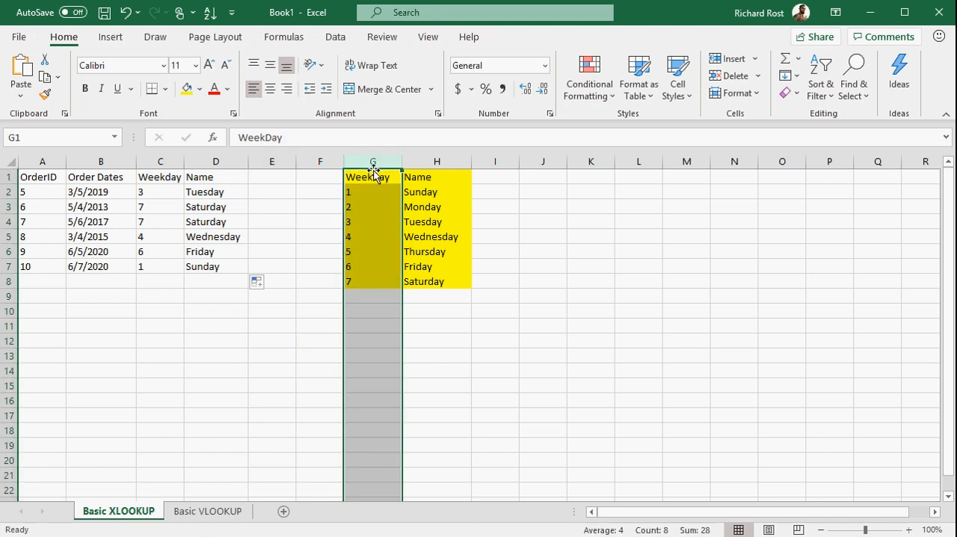
drag(373, 158, 615, 156)
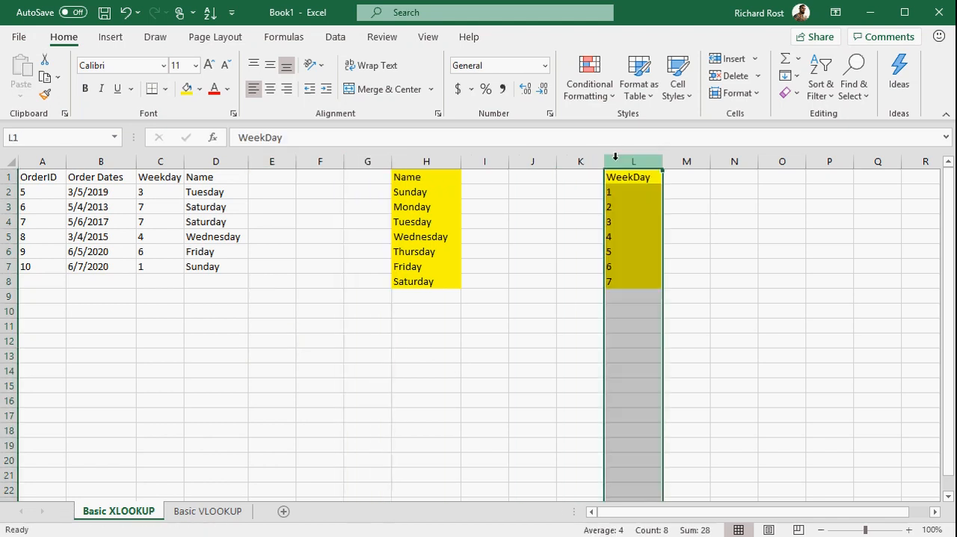
click(560, 351)
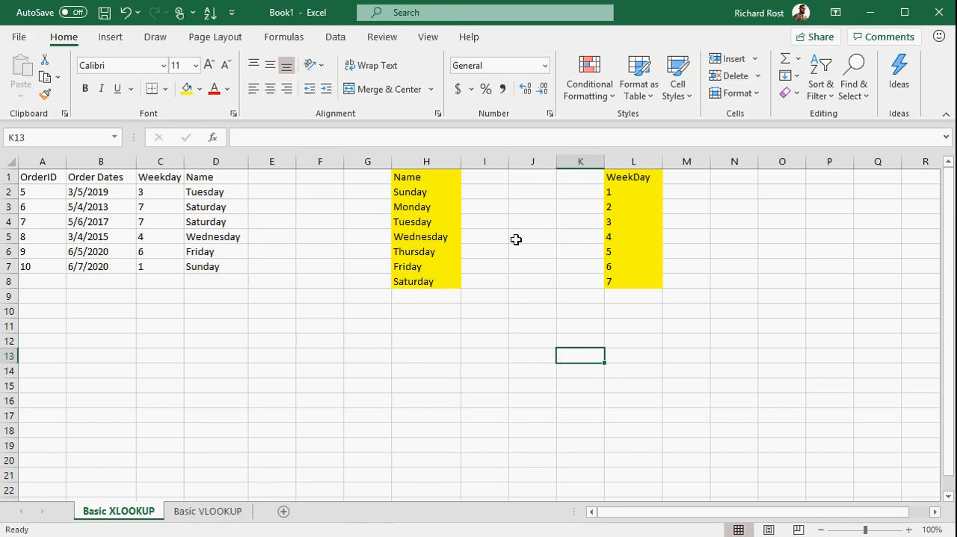
key(ctrl+z)
click(543, 326)
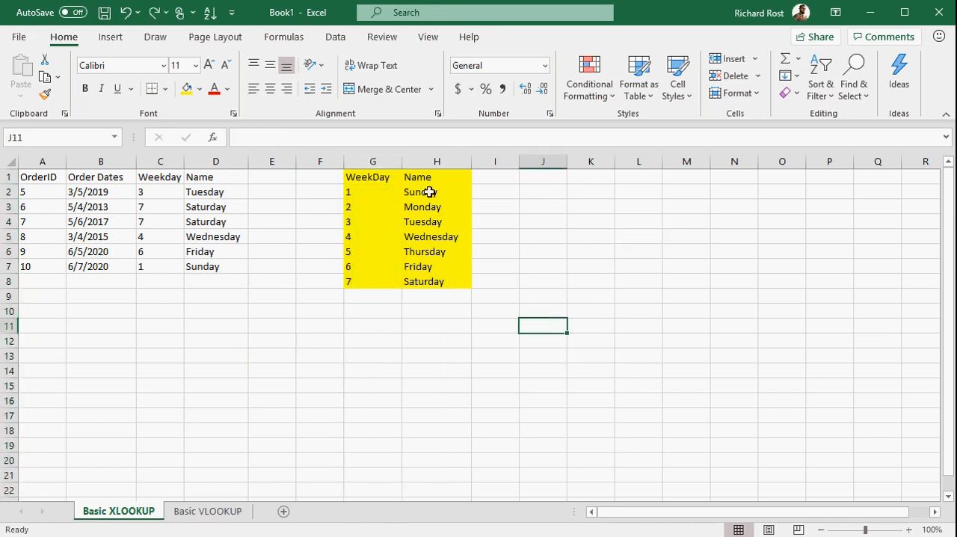
Step: Insert a blank column between the WeekDay and Name columns of the yellow lookup table
click(437, 162)
right_click(436, 166)
click(482, 290)
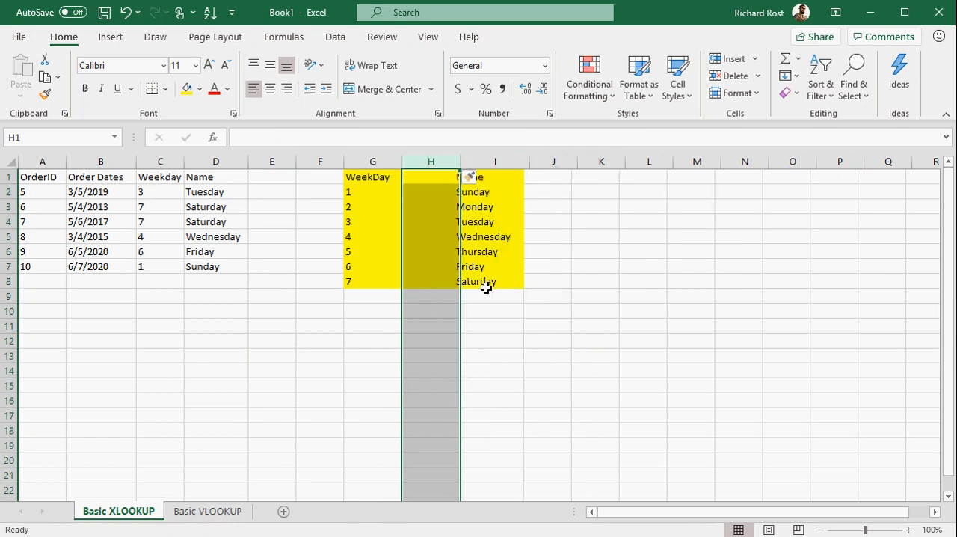
click(435, 221)
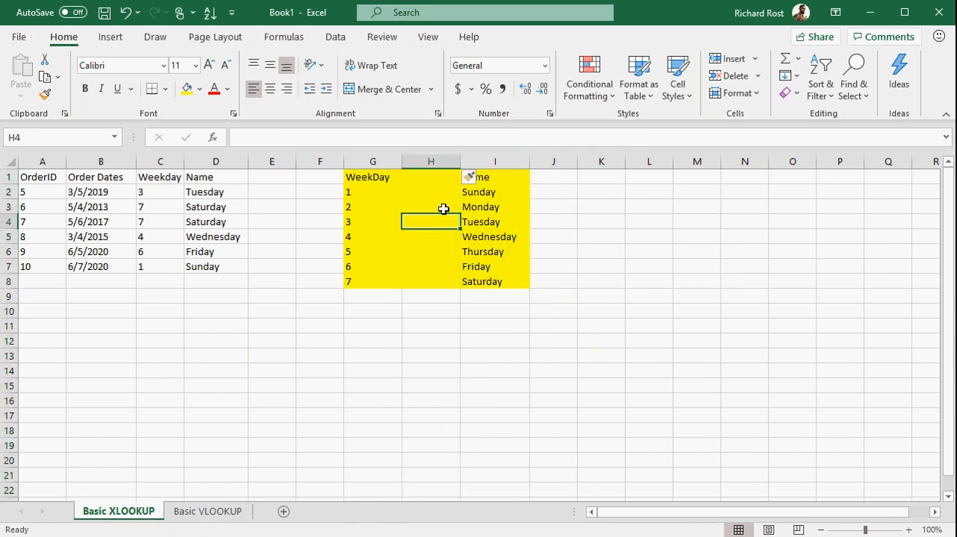
Step: Enter Sun in H2 and fill the abbreviated day names down to H8
click(441, 194)
text(Sun)
key(Return)
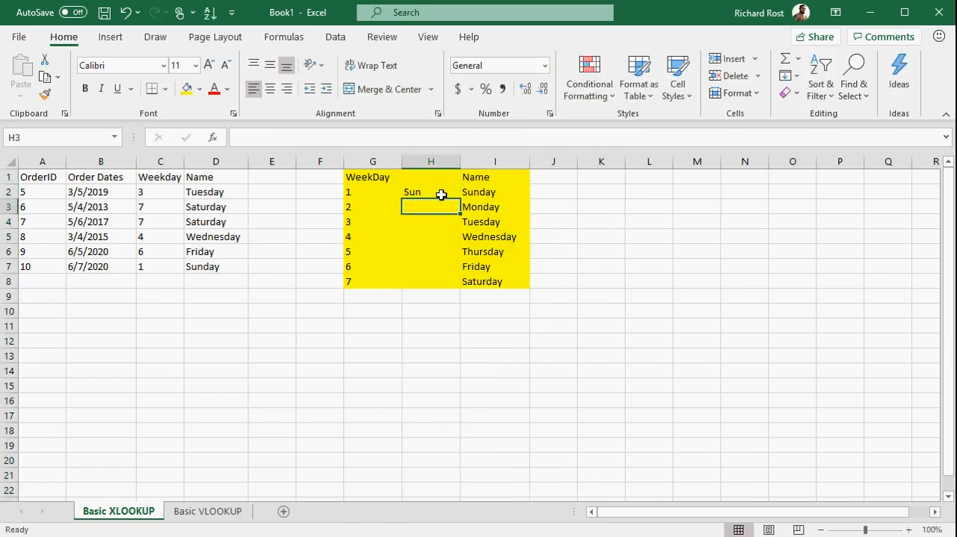
click(439, 192)
drag(457, 199, 452, 288)
click(421, 356)
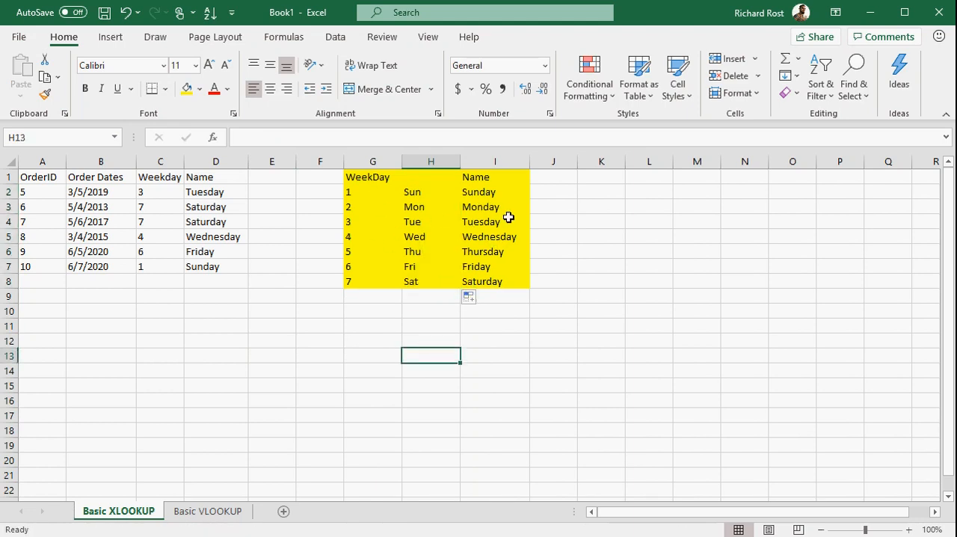
Step: Try moving the Name list from I1:I8 to M6:M13, away from the weekday numbers, and undo the move
drag(478, 174, 721, 366)
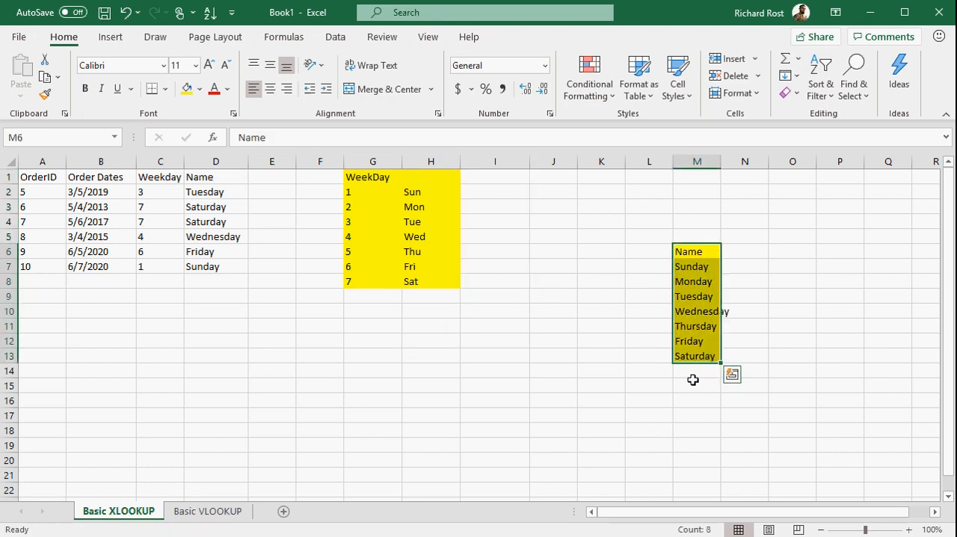
click(374, 195)
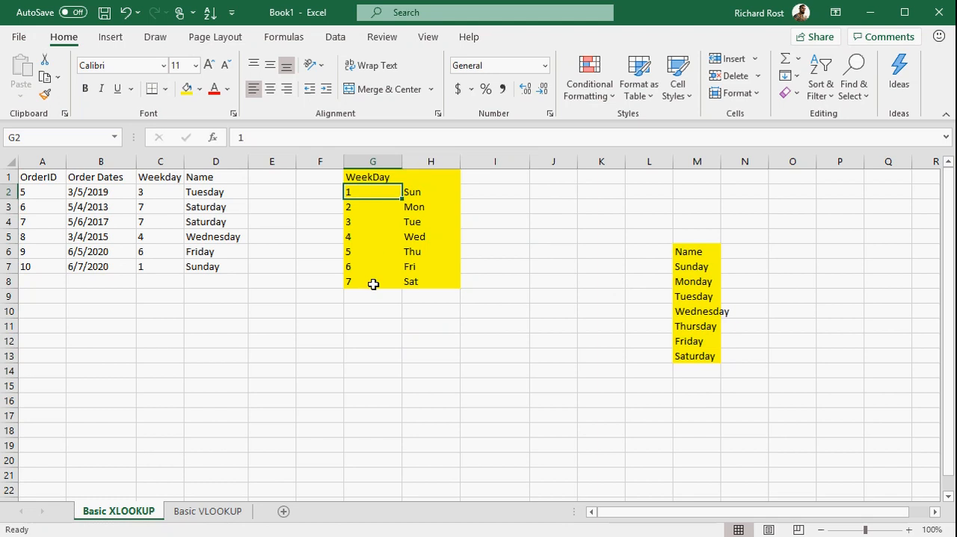
key(ctrl+z)
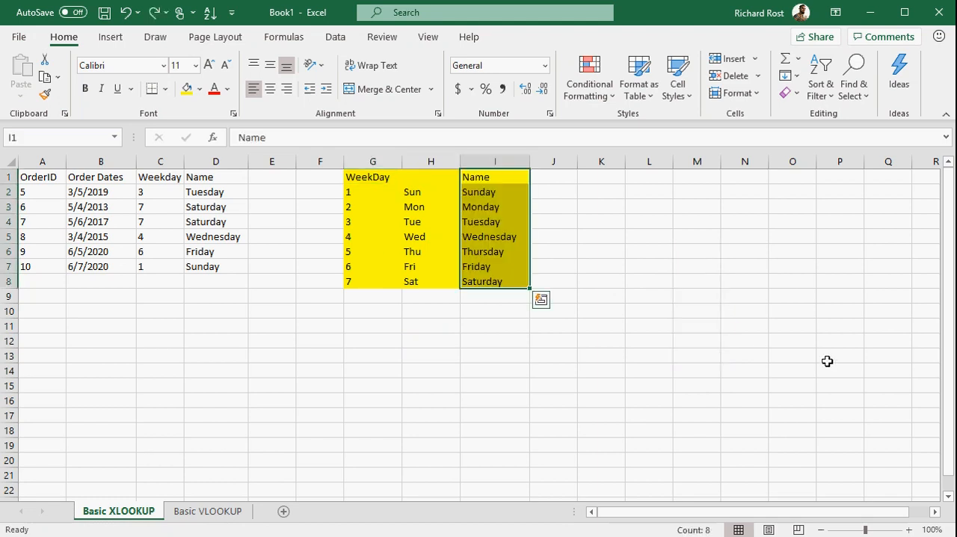
Step: Undo the fill of abbreviated day names below Sun in H2 of the yellow lookup table
click(658, 327)
key(ctrl+z)
key(ctrl+z)
key(ctrl+z)
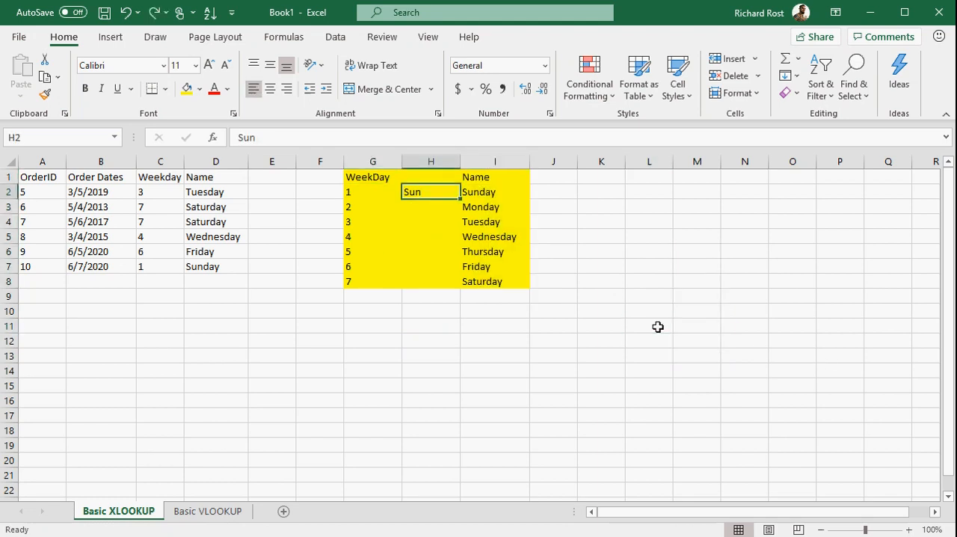
click(591, 315)
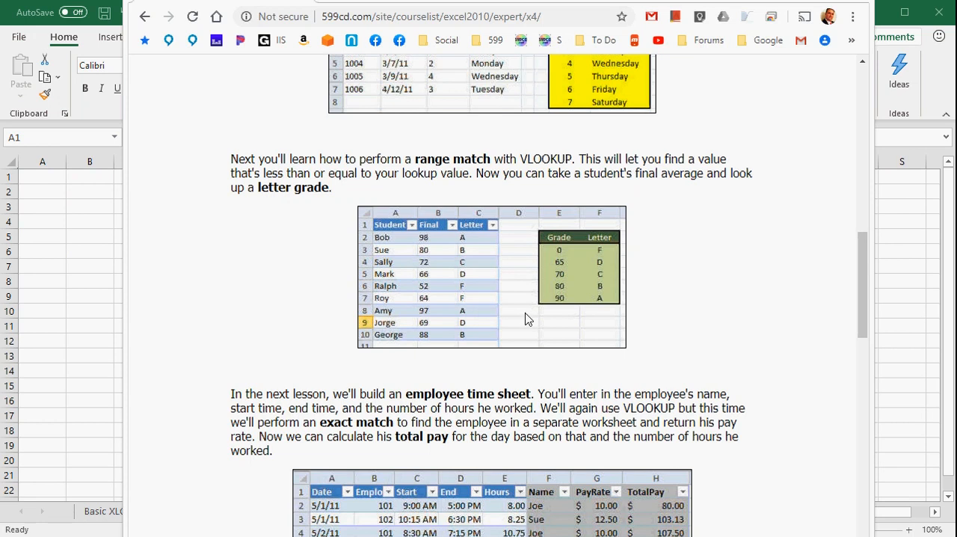
Step: Switch back to Excel and enter the heading Student in A1 of the blank sheet
key(alt+Tab)
text(Stude)
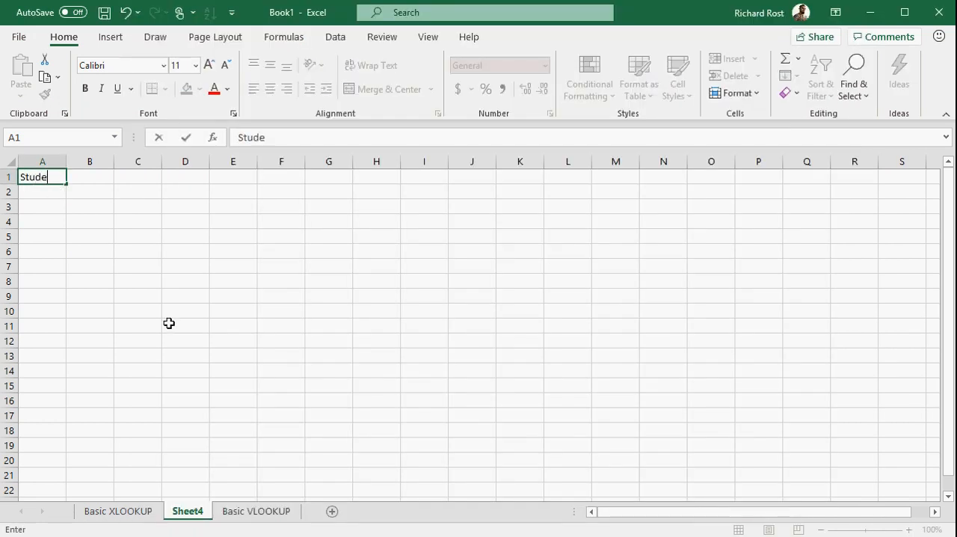
text(nt)
key(Return)
Step: List four students' first names in A2:A5 under the Student heading
text(Bob)
key(Return)
text(Mike)
key(Return)
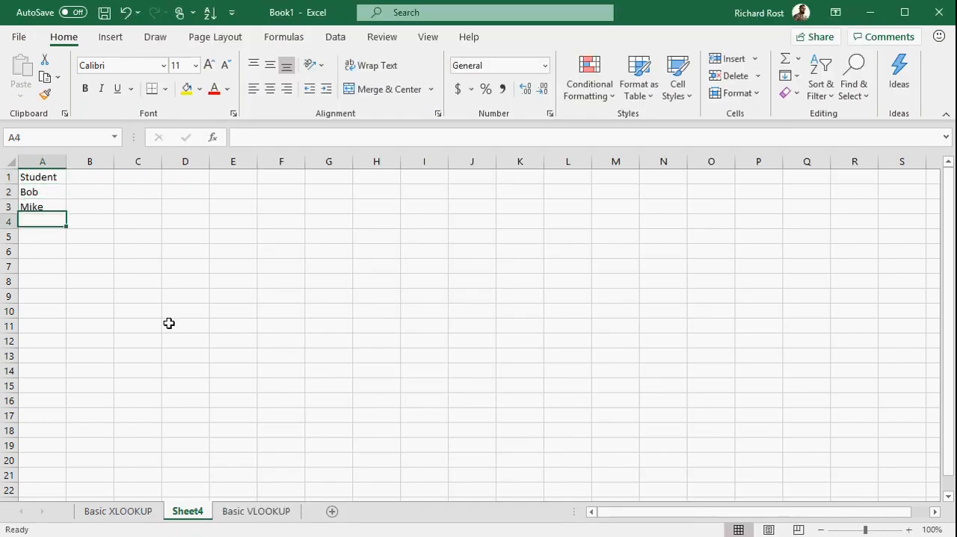
text(Siue)
key(BackSpace)
key(BackSpace)
key(BackSpace)
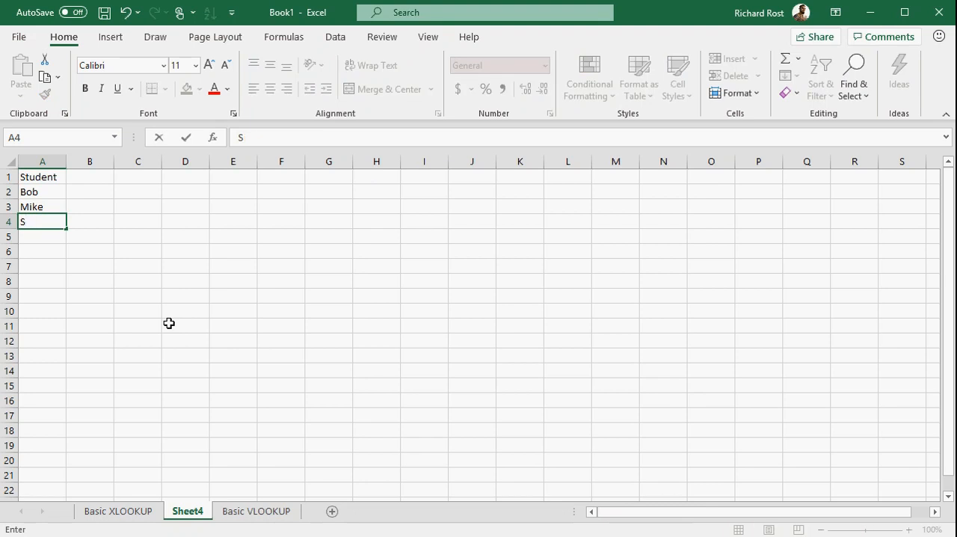
text(ue)
key(Return)
text(Bill)
key(Right)
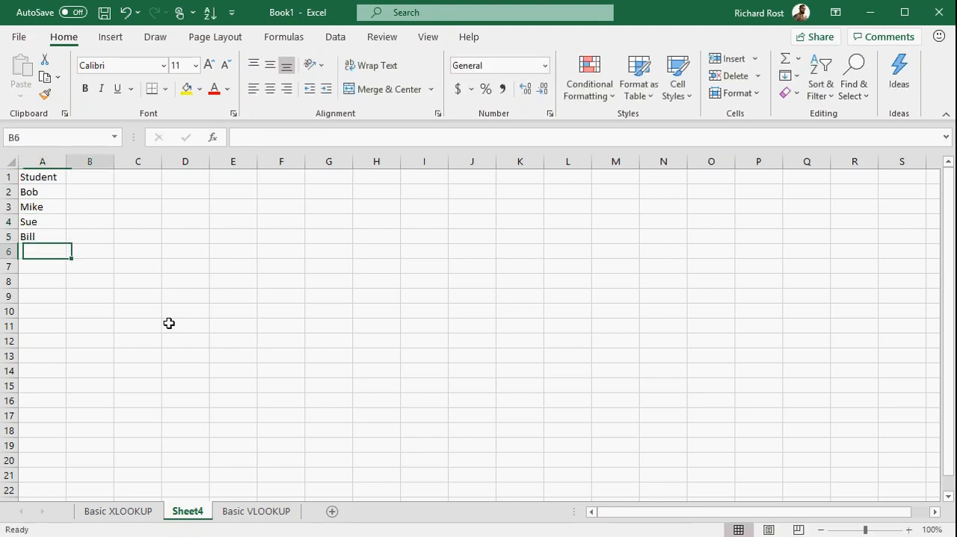
Step: Enter the heading Grade in B1
key(Up)
key(Up)
key(Up)
key(Up)
key(Up)
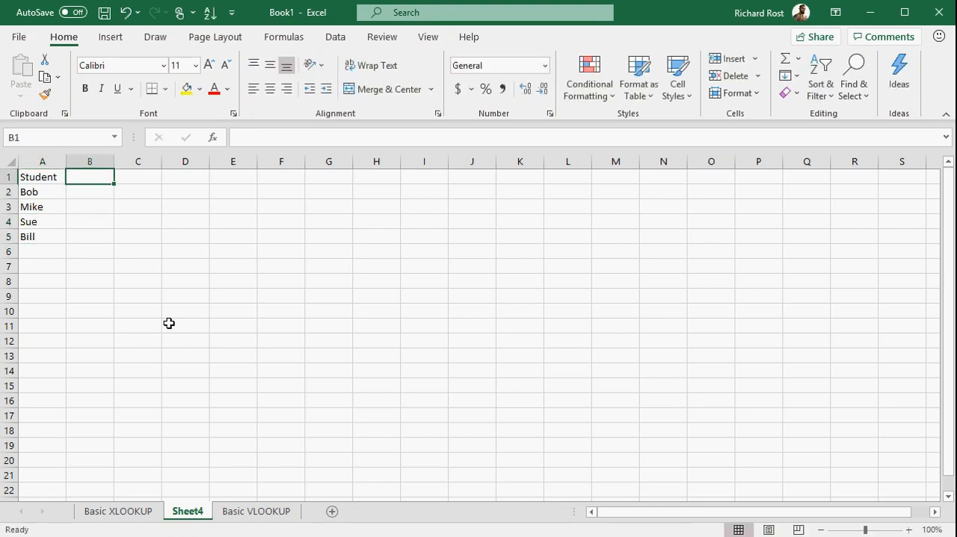
text(Grade)
key(Return)
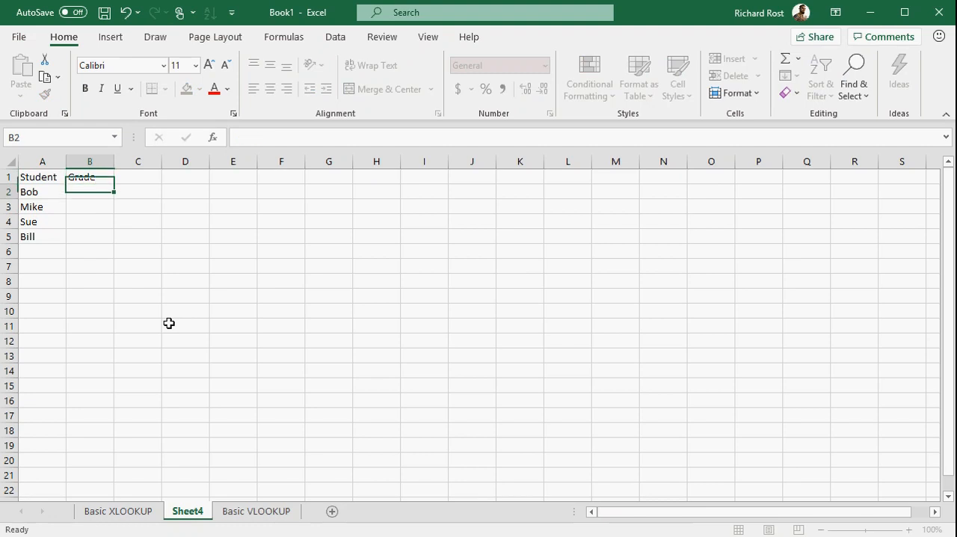
Step: Enter the grades 98, 54, 76 and 0 in B2:B5
text(98)
key(Return)
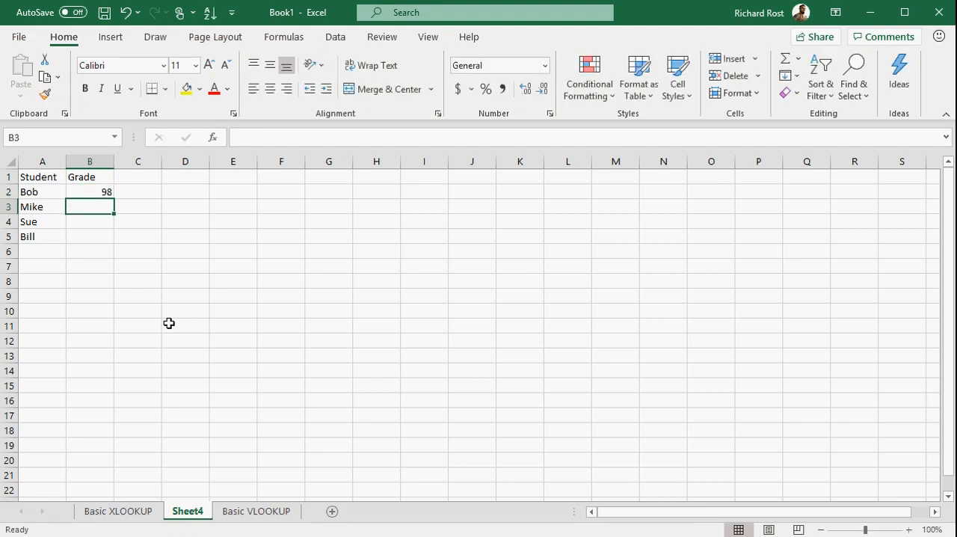
text(54)
key(Return)
text(76)
key(Return)
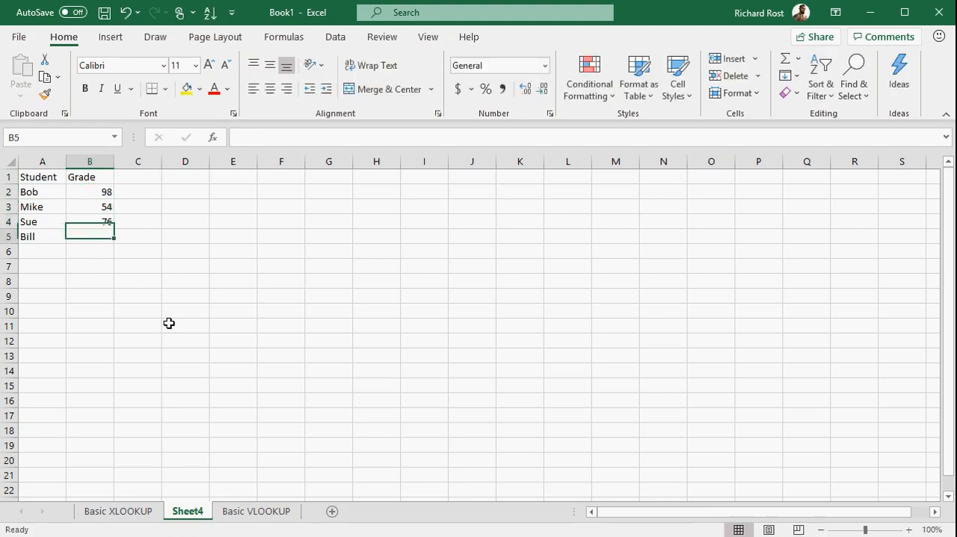
text(0)
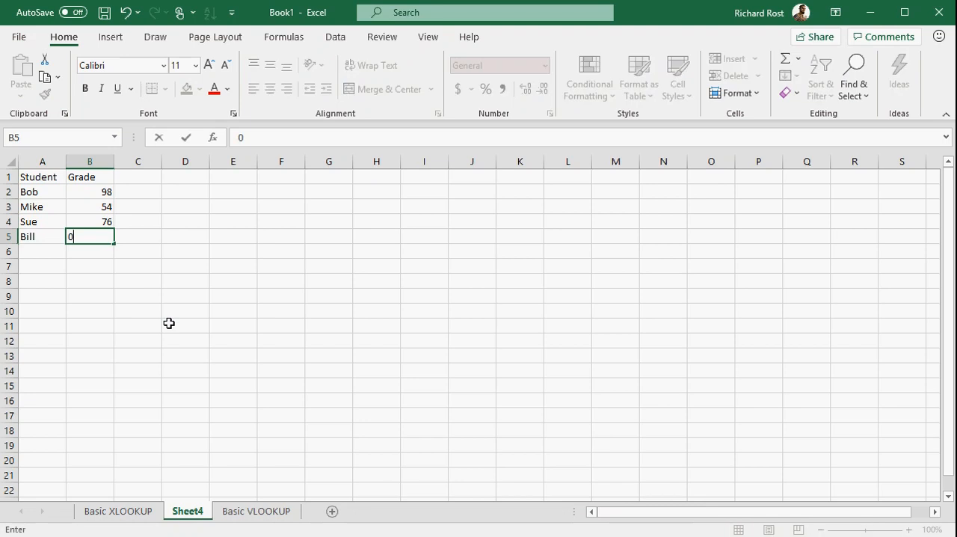
key(Return)
Step: Enter the heading Letter in C1
click(147, 174)
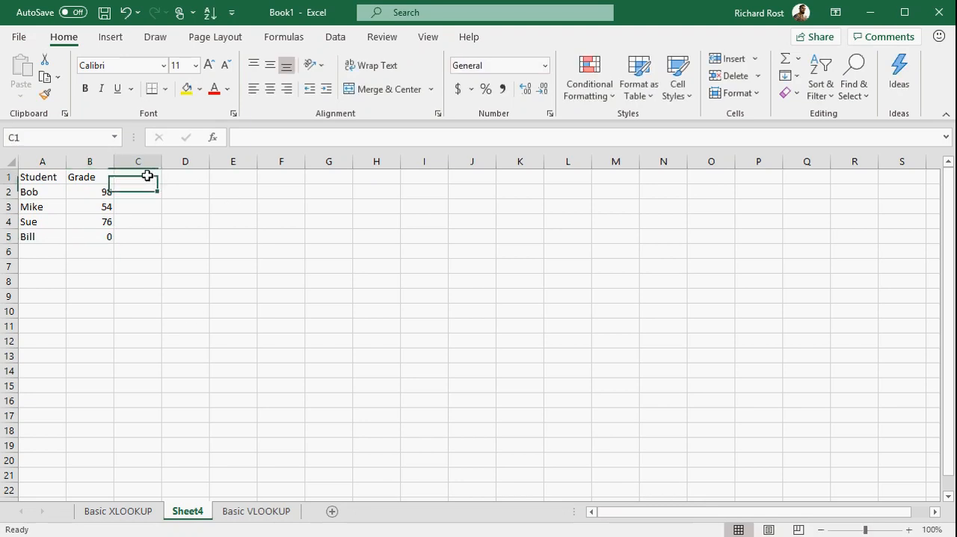
text(Letter)
key(Return)
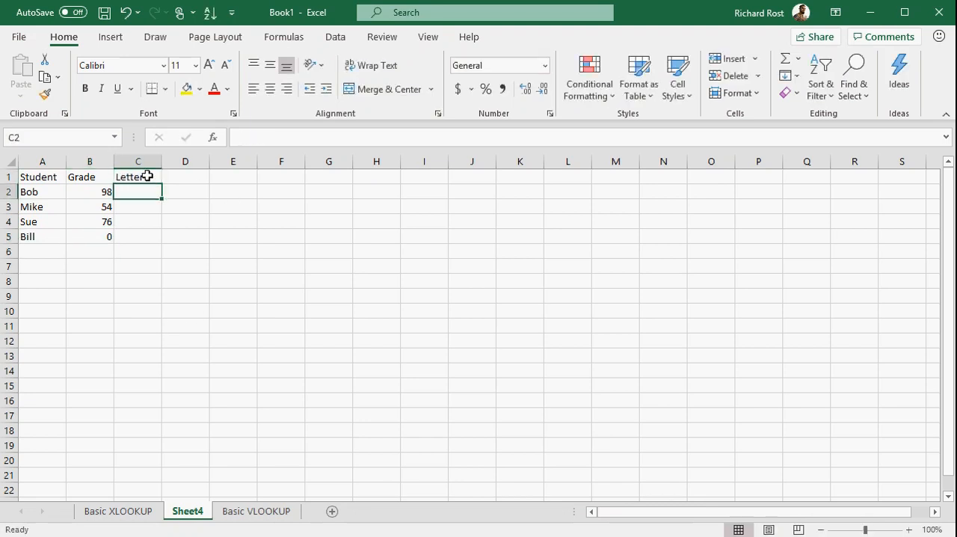
Step: Left-align the contents of columns A through K
drag(47, 161, 521, 161)
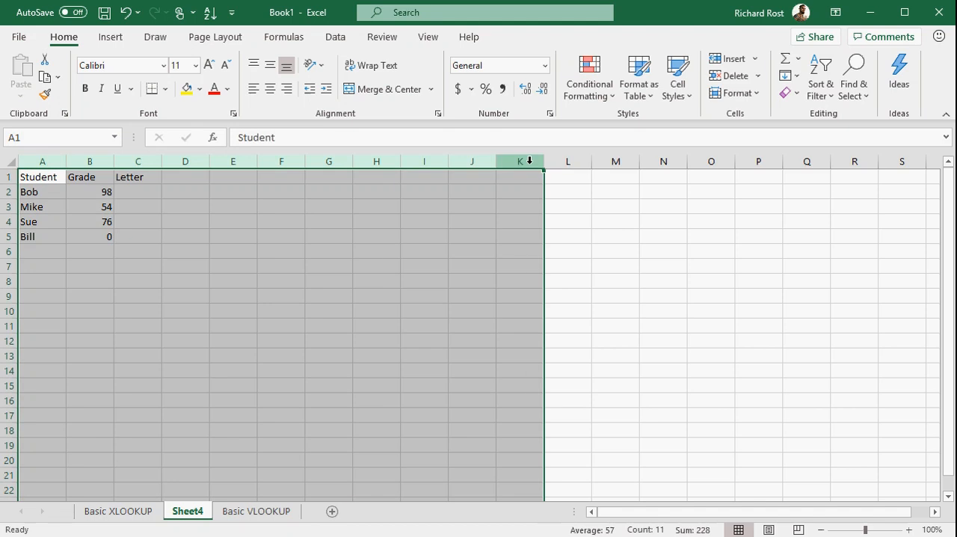
click(253, 88)
click(266, 249)
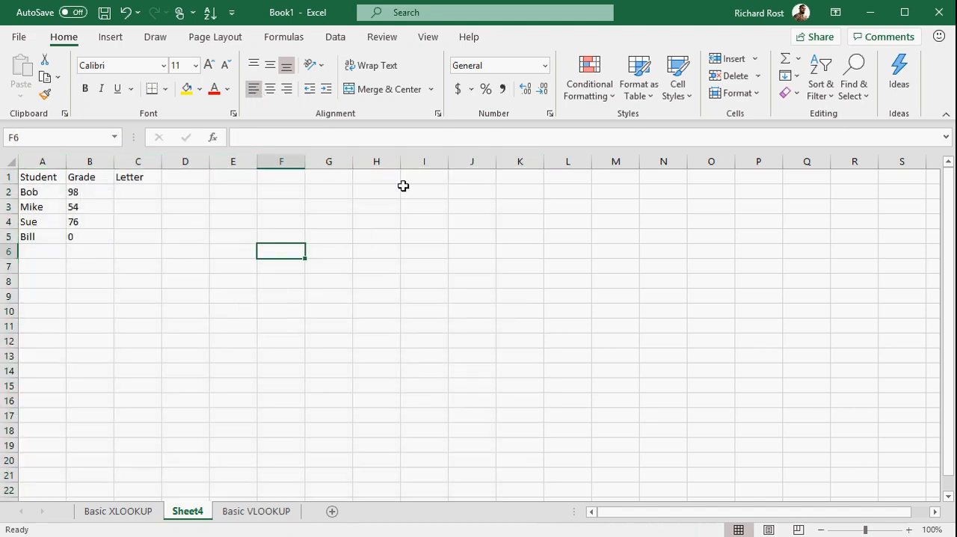
Step: Start a grade lookup table at H3 with 0 for F and 65 for D in the row below
click(375, 206)
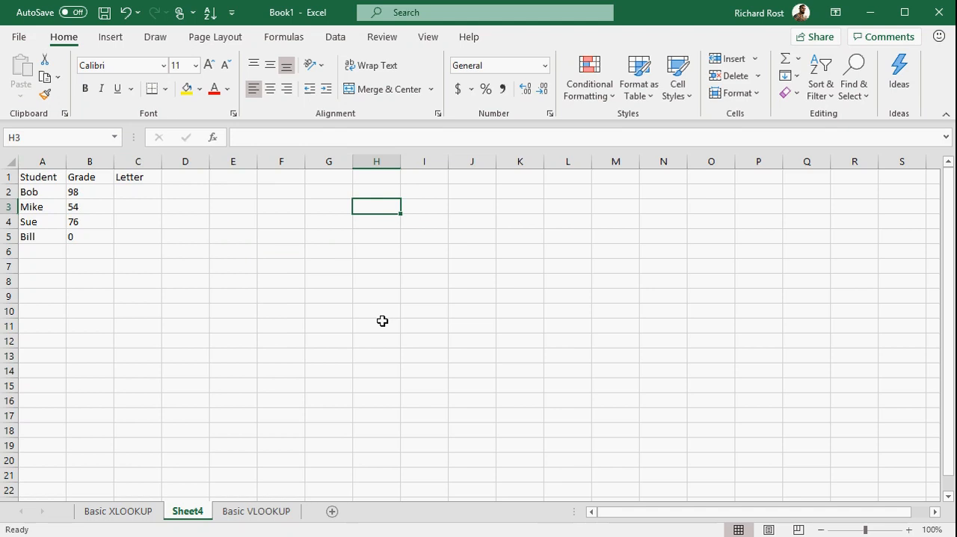
text(0)
key(Tab)
text(F)
key(Return)
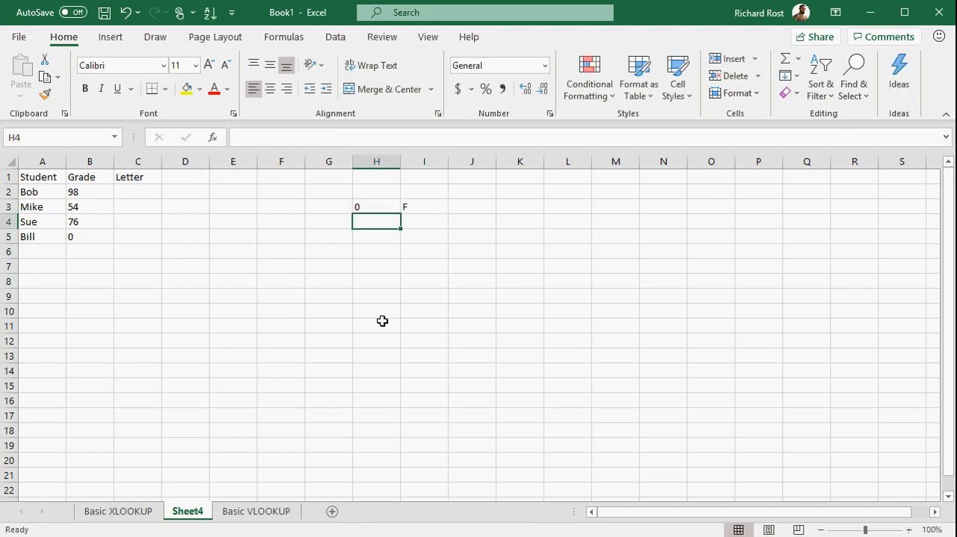
text(65)
key(Tab)
text(D)
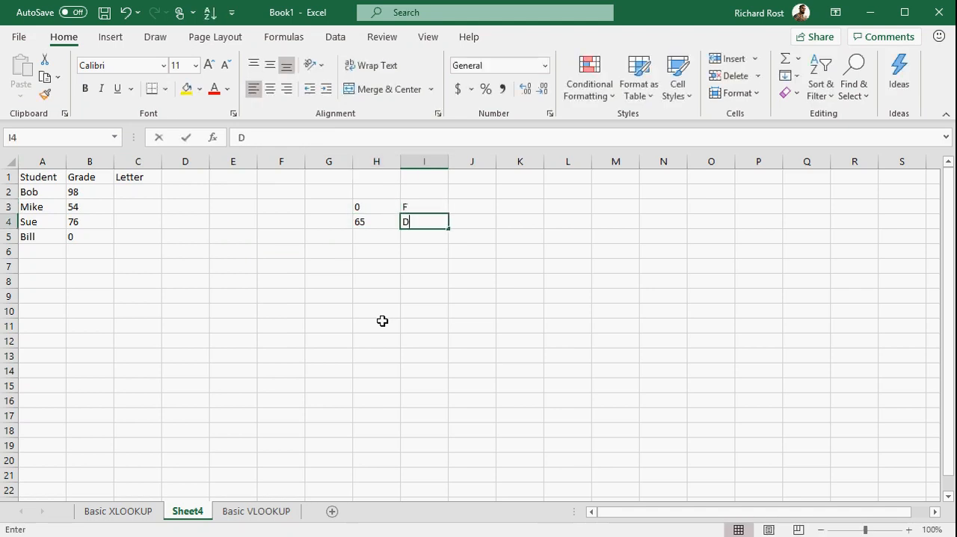
key(Return)
Step: Add the rows 70 for C, 80 for B and 90 for A to the lookup table in H5:I7
text(70)
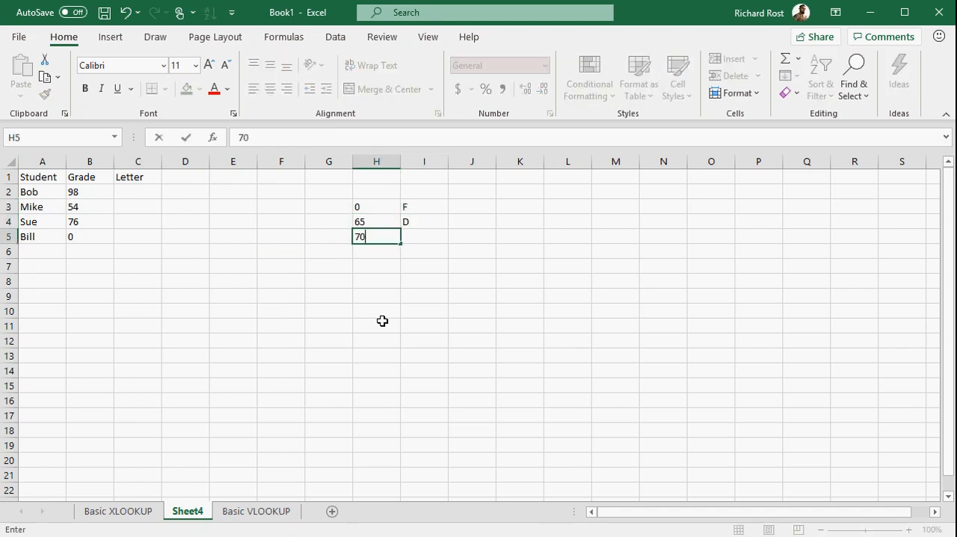
key(Tab)
text(C)
key(Return)
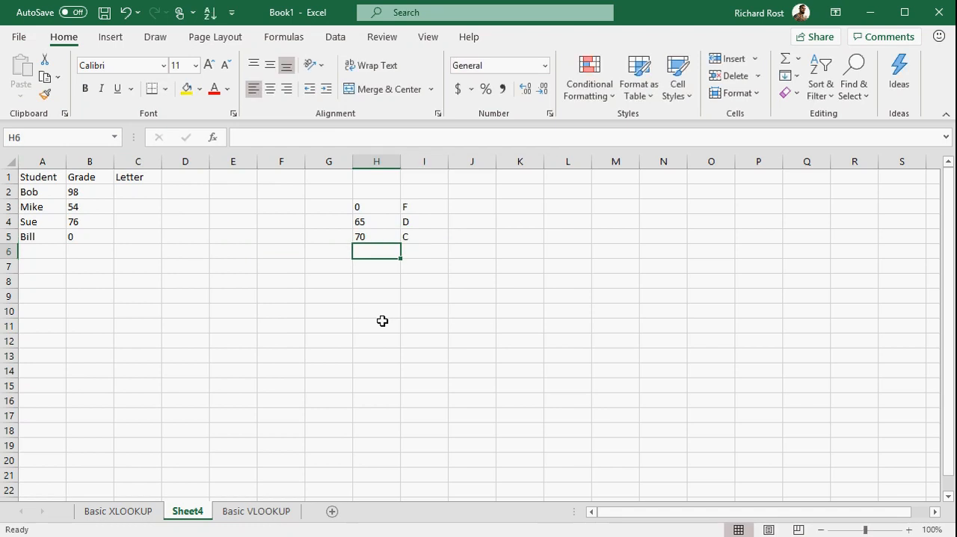
text(80)
key(Tab)
text(B)
key(Return)
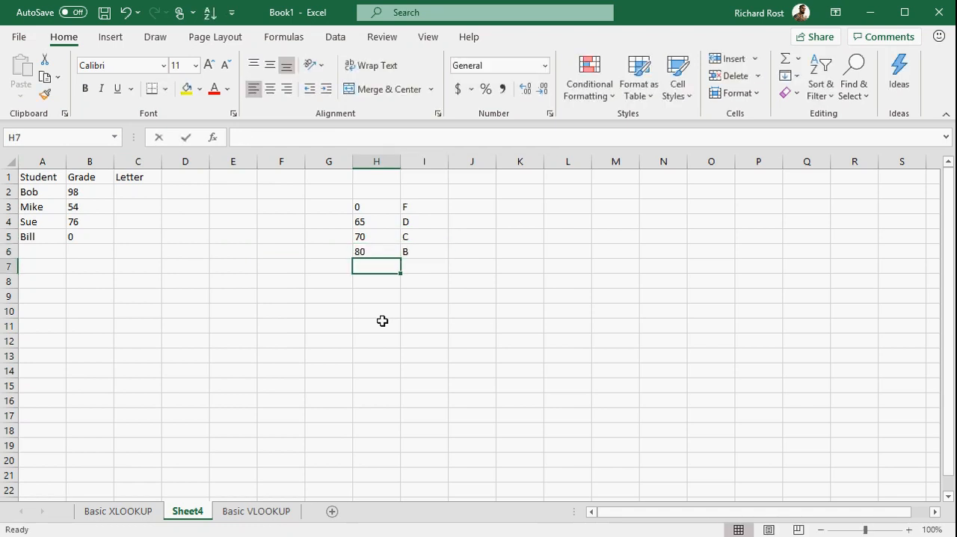
text(90)
key(Tab)
text(A)
key(Return)
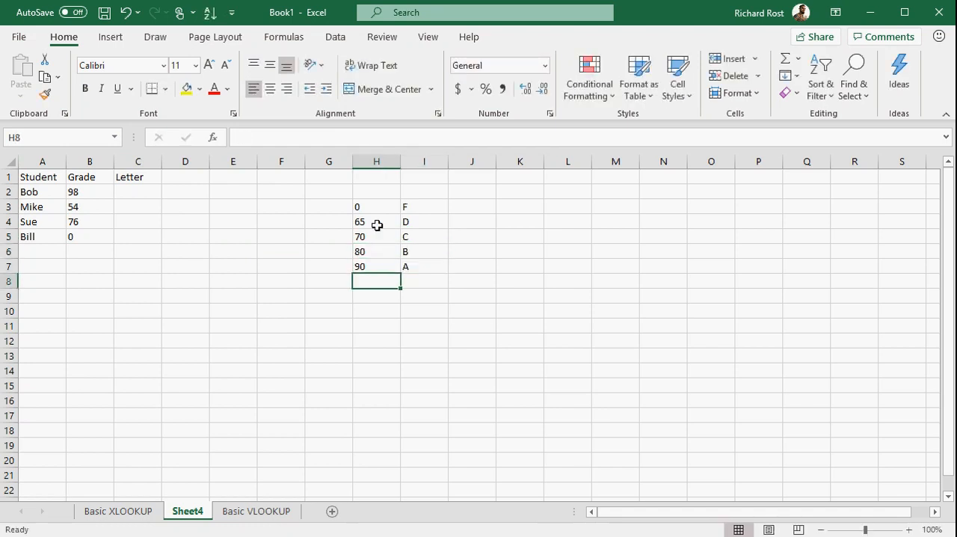
Step: Fill the lookup table H3:I7 with a light green background
drag(390, 207, 429, 267)
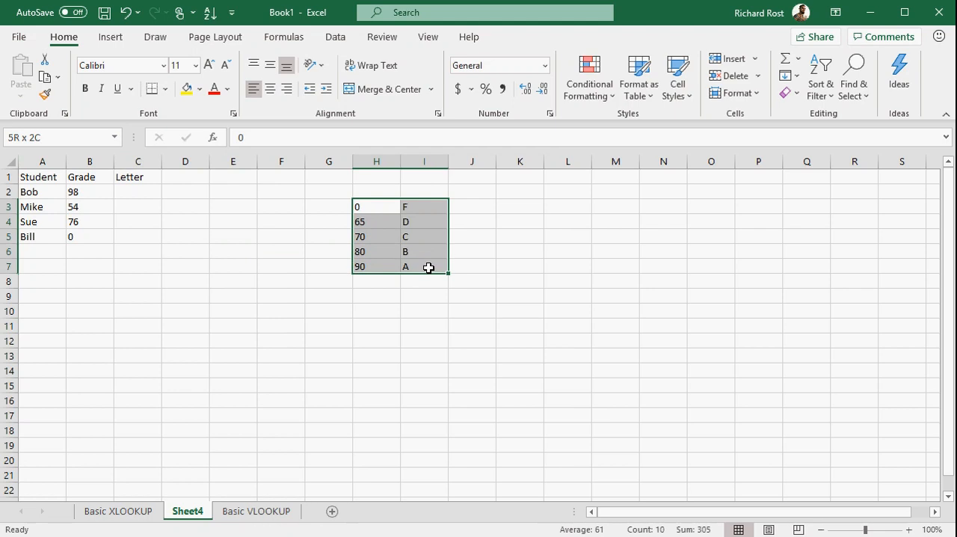
click(200, 89)
click(299, 153)
click(301, 307)
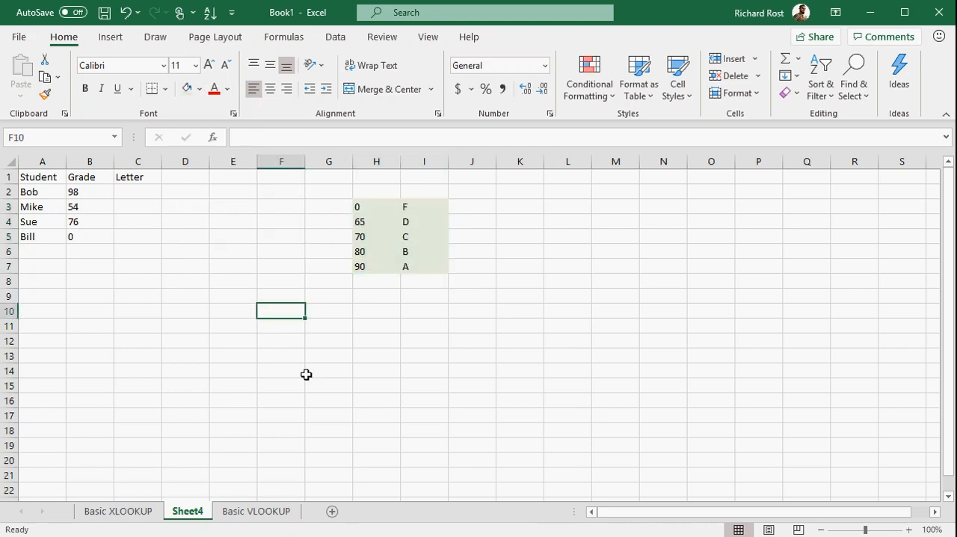
Step: Enter =VLOOKUP(B2,$H$3:$I$7,2) in C2 to look up the first student's letter grade with an absolute table range
click(139, 192)
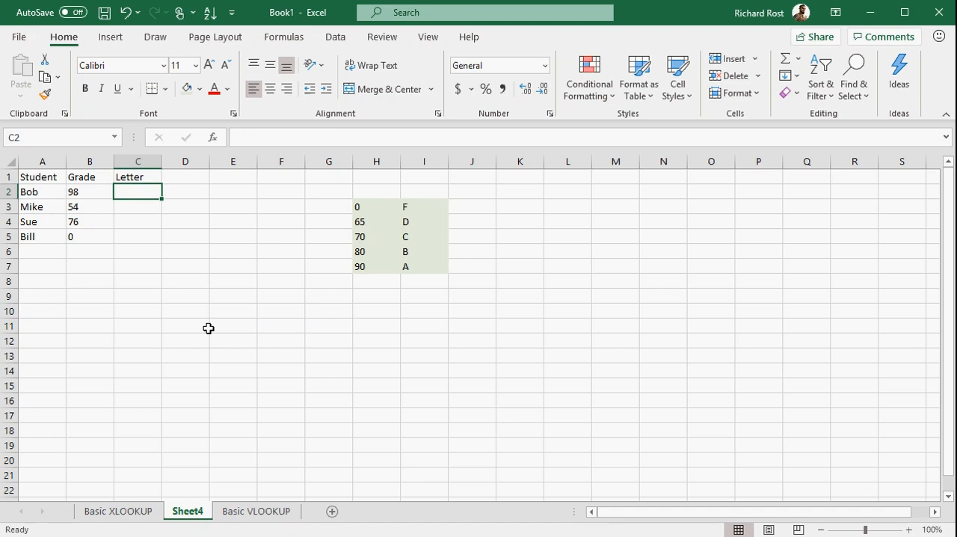
text(=vlookup()
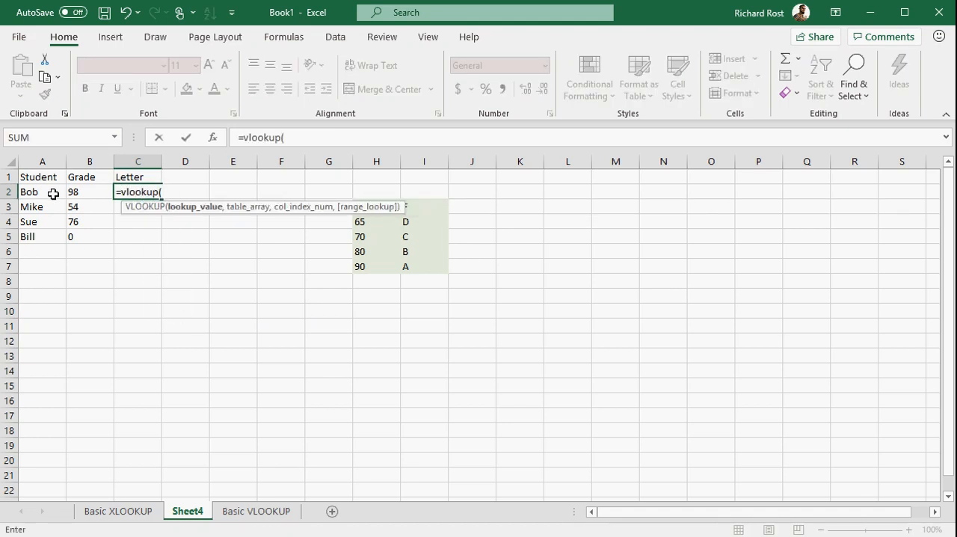
click(86, 195)
text(,)
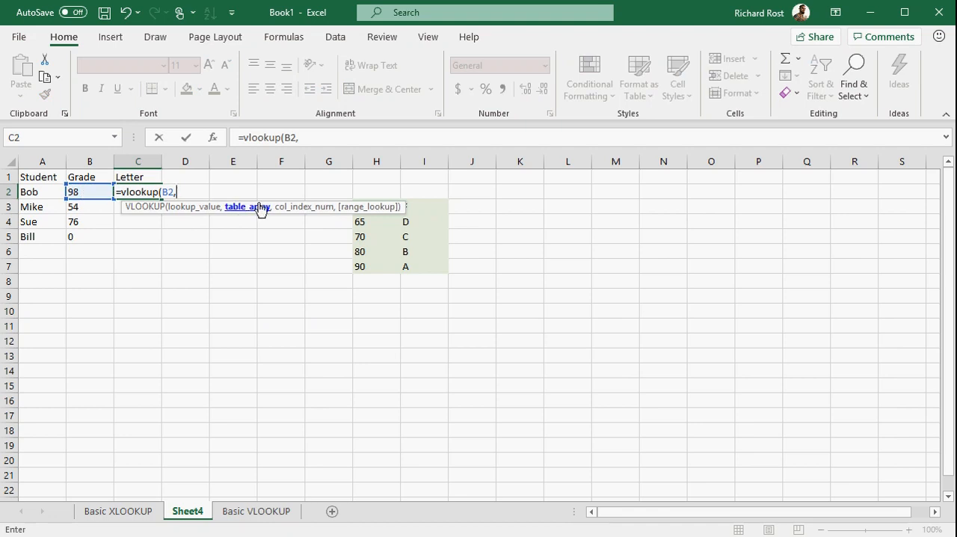
drag(364, 267, 423, 214)
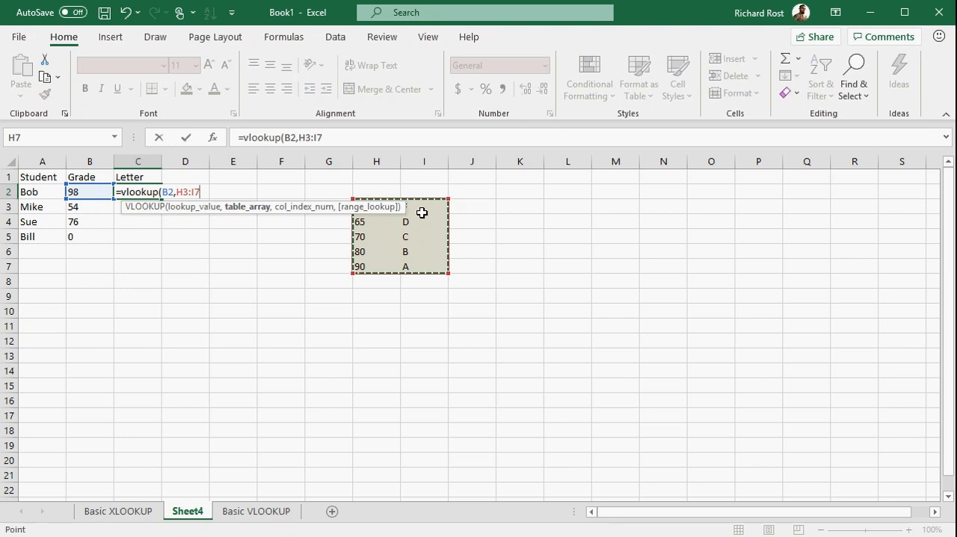
key(F4)
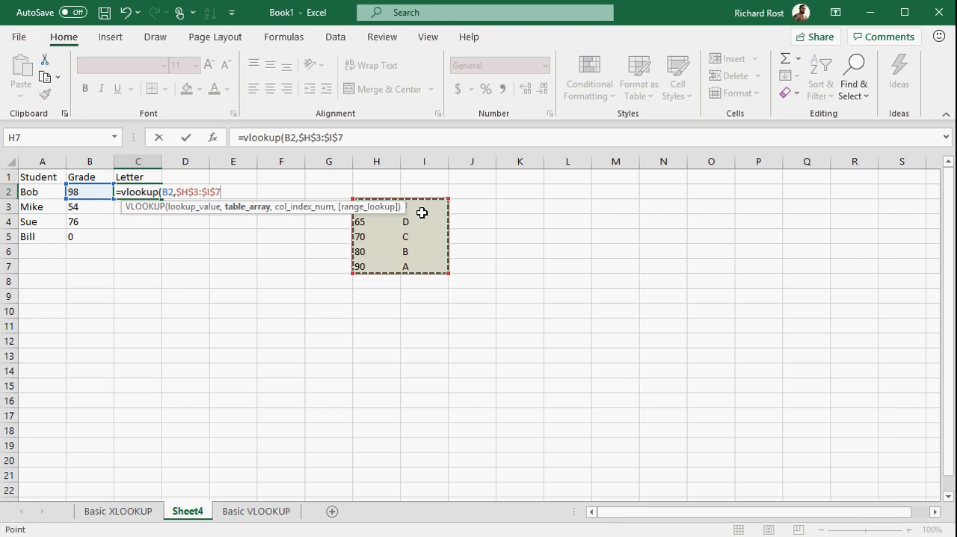
text(,)
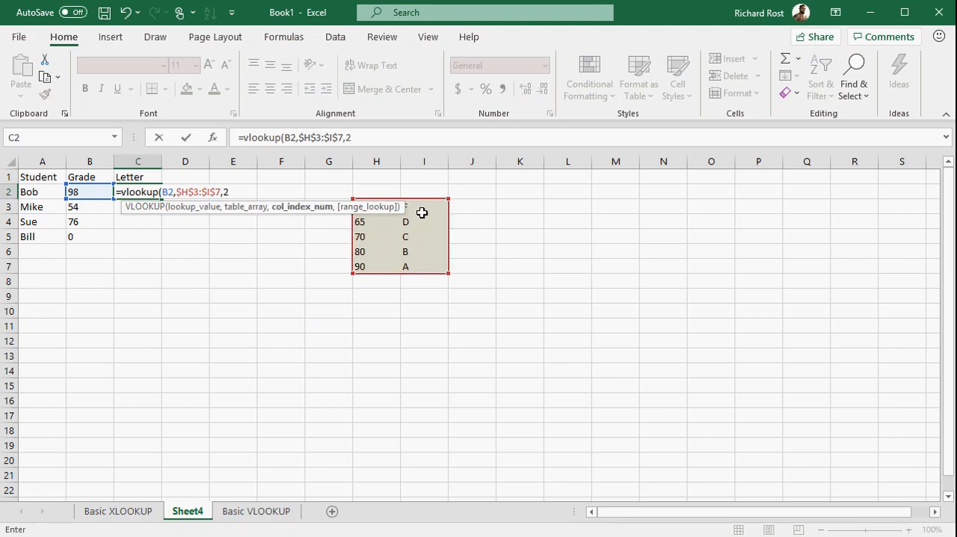
text(2))
key(Return)
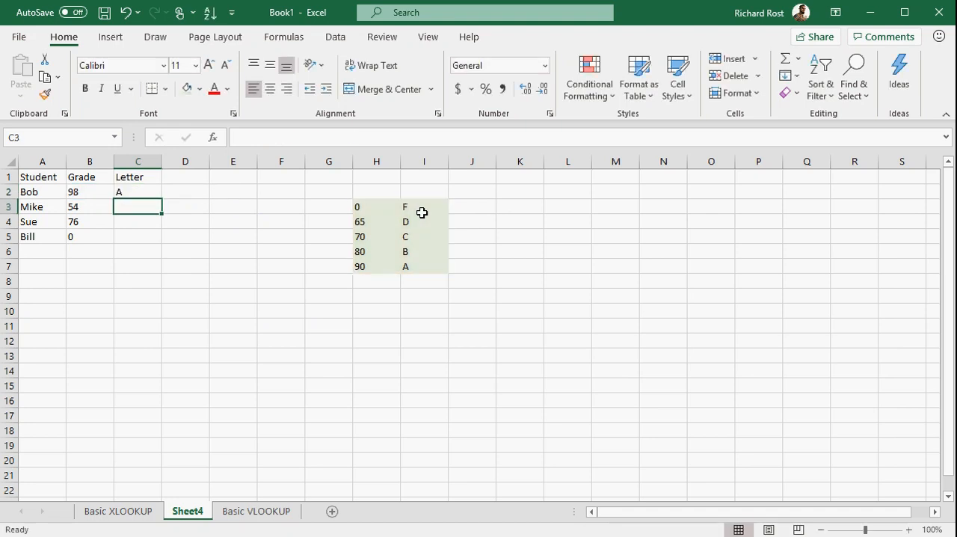
Step: Fill the VLOOKUP formula from C2 down to C5
click(141, 191)
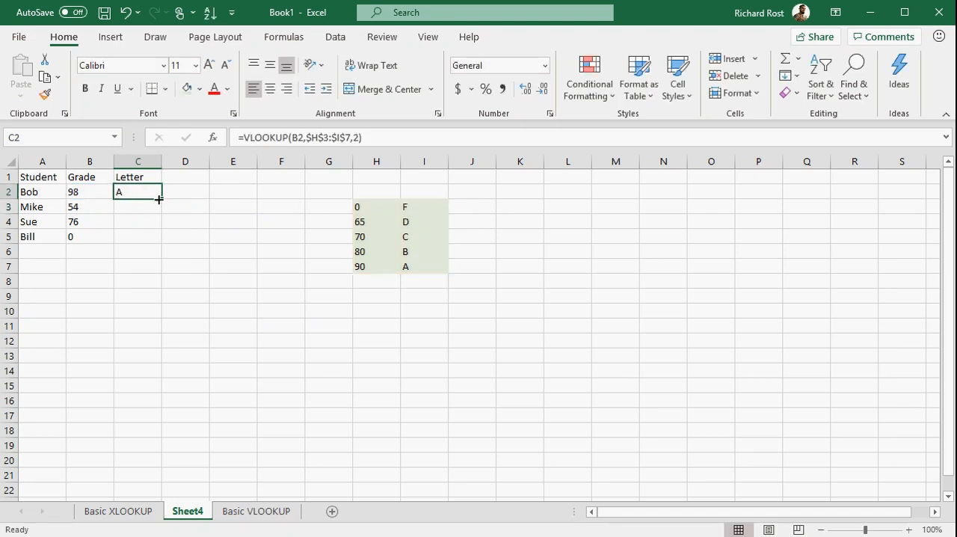
drag(161, 201, 162, 242)
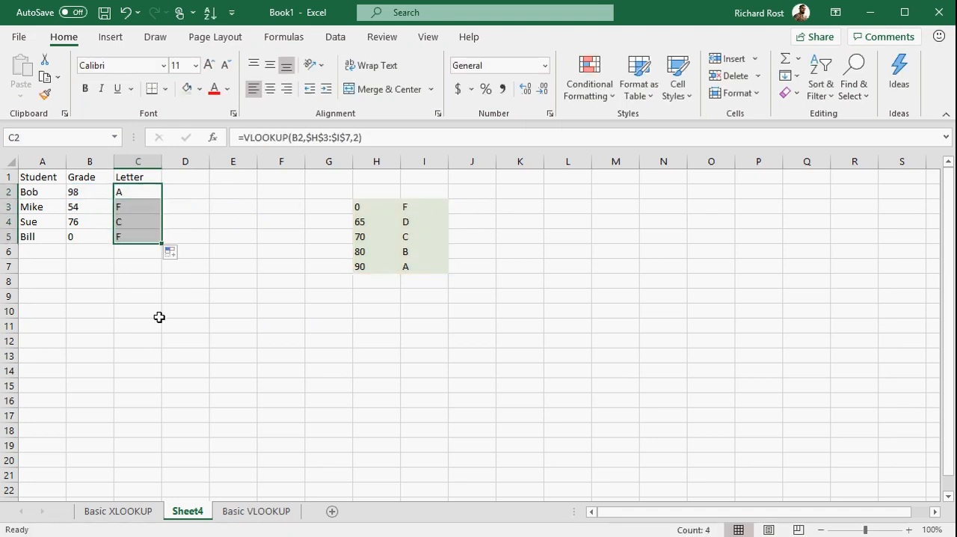
click(138, 311)
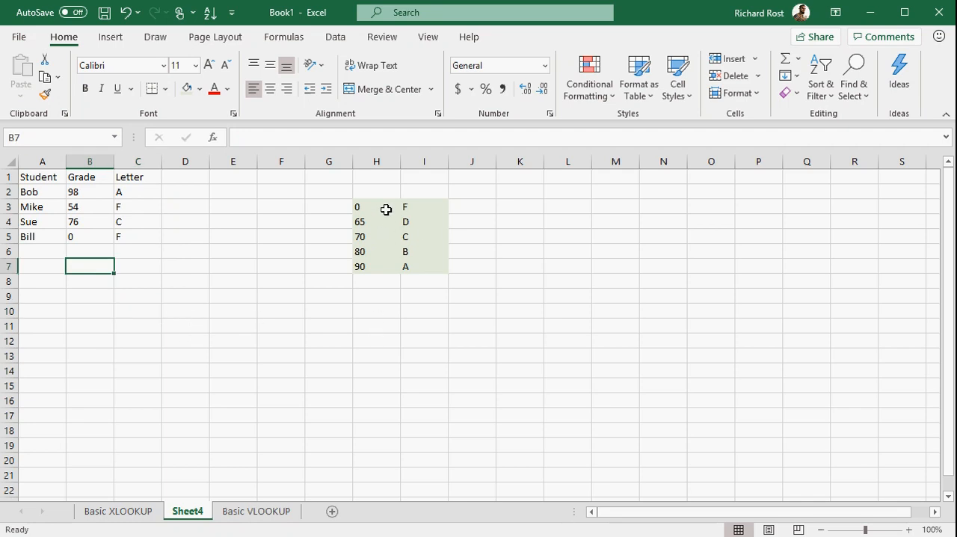
drag(382, 206, 406, 266)
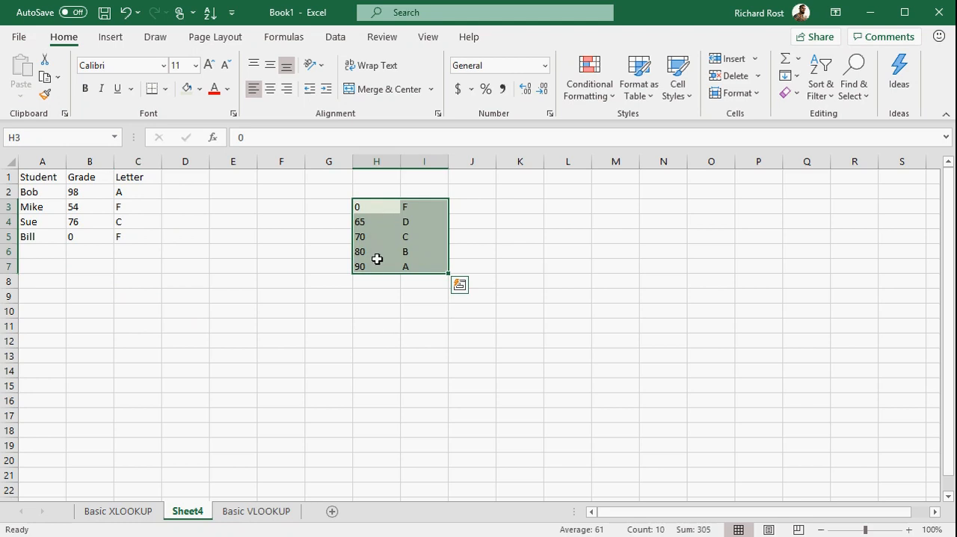
click(376, 323)
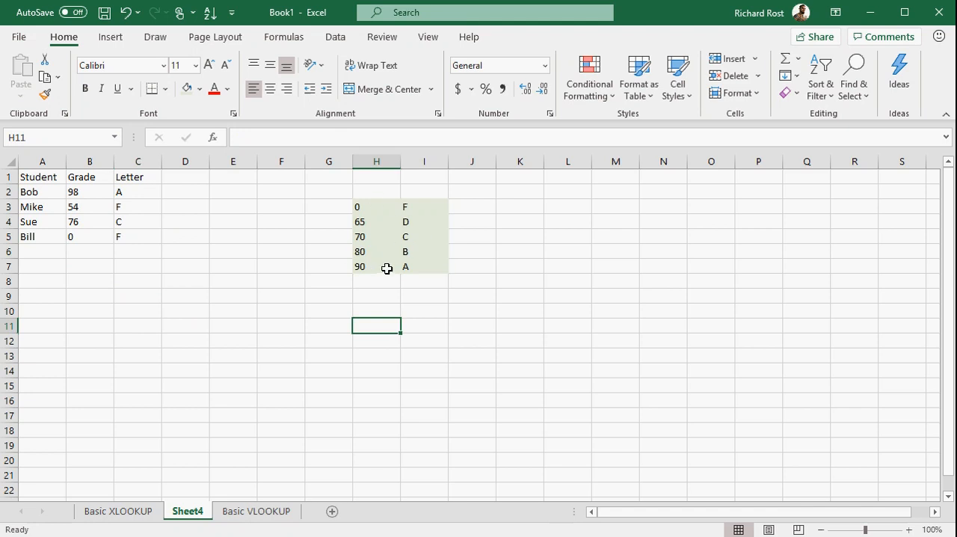
Step: Copy the 90/A row of the grade lookup table from H7:I7 to K3:L3 to start a descending table
drag(385, 268, 405, 268)
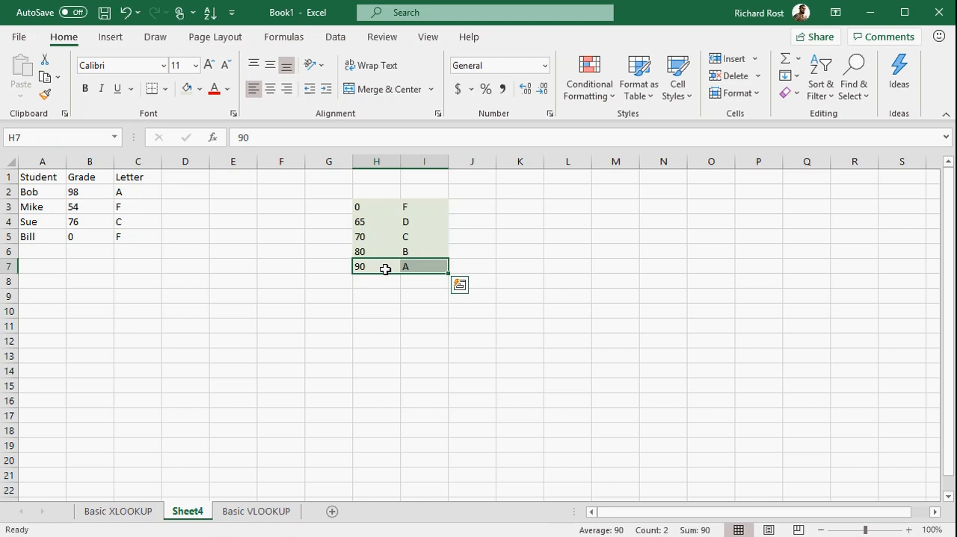
key(ctrl+c)
click(506, 207)
key(ctrl+v)
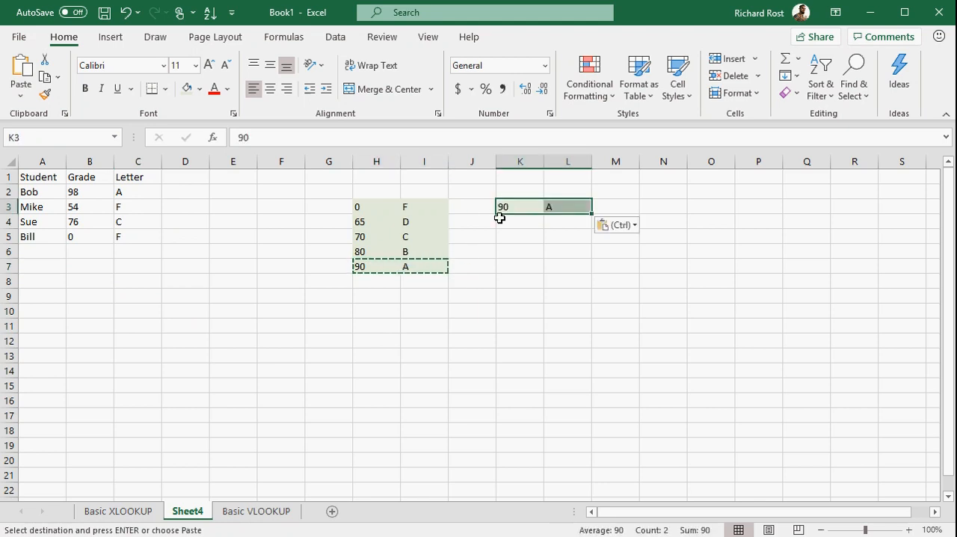
click(385, 253)
key(ctrl+c)
click(513, 223)
key(ctrl+v)
click(371, 236)
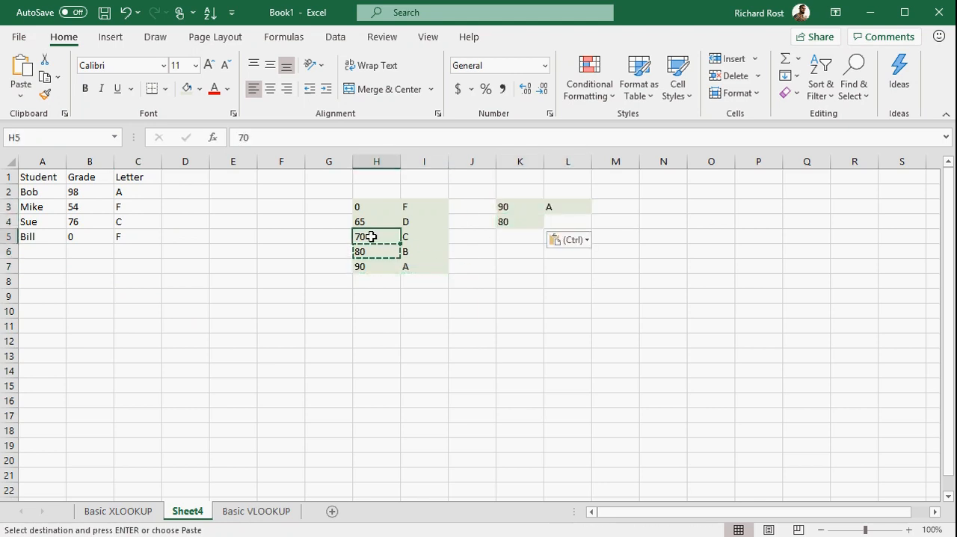
key(ctrl)
key(ctrl)
Step: Copy the 80/B and 70/C rows of the lookup table into K4:L5 of the descending table
drag(378, 251, 412, 206)
key(ctrl+c)
click(505, 222)
key(ctrl+v)
click(397, 238)
key(ctrl+c)
click(509, 236)
key(ctrl+v)
Step: Copy the 65/D and 0/F rows of the lookup table into K6:L7 to finish the descending table
key(ctrl+c)
click(513, 251)
key(ctrl+v)
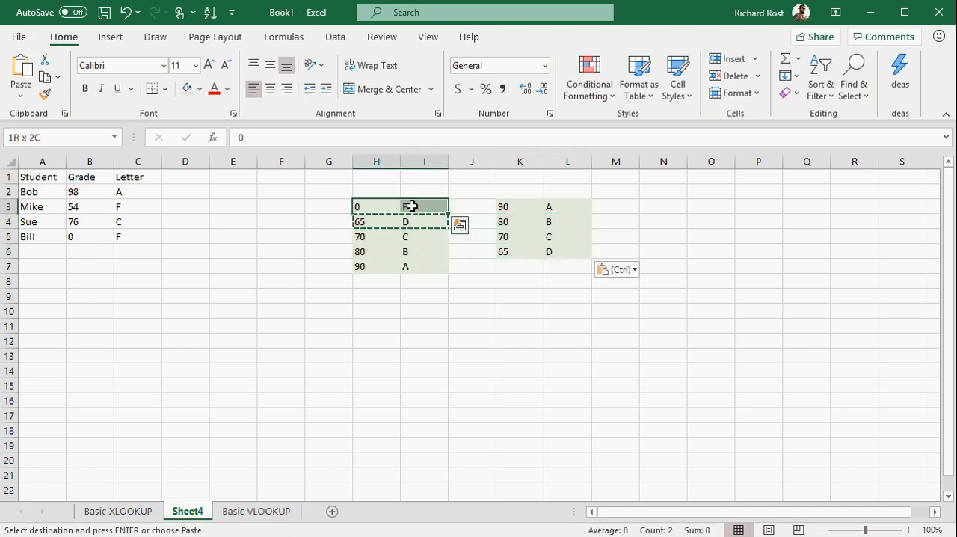
key(ctrl+c)
click(509, 263)
key(ctrl+v)
click(511, 295)
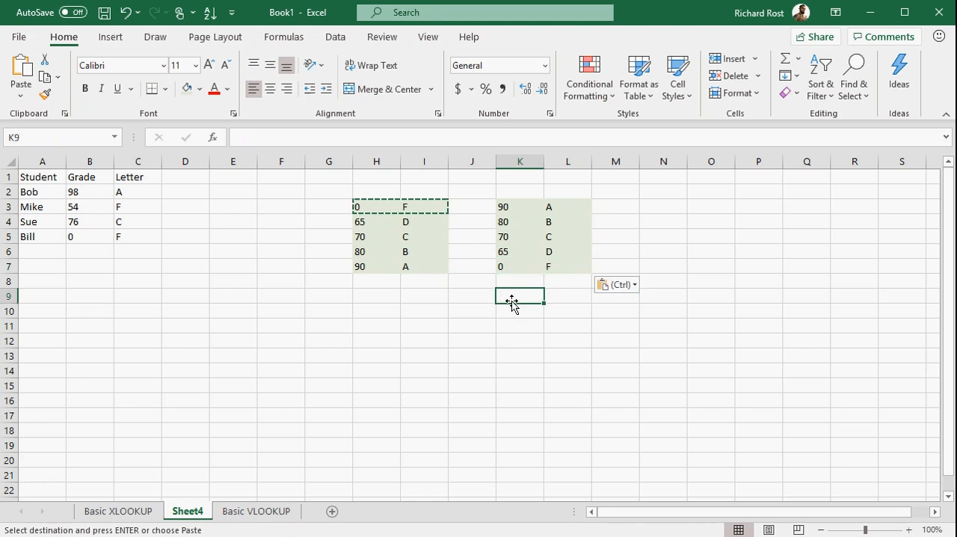
Step: Change the formula in C2 to =VLOOKUP(B2,$K$3:$L$7,2) so that it uses the descending table
double_click(140, 192)
click(197, 192)
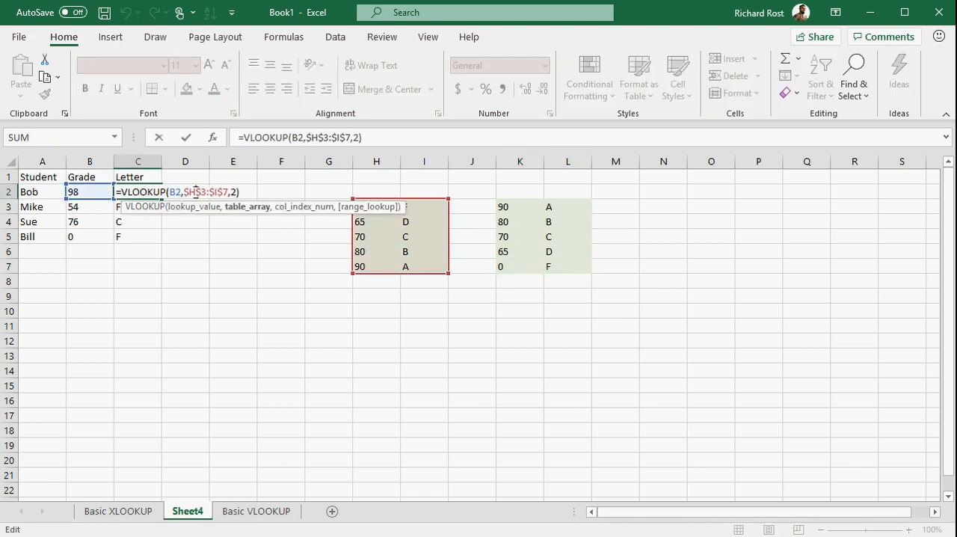
drag(185, 193, 284, 191)
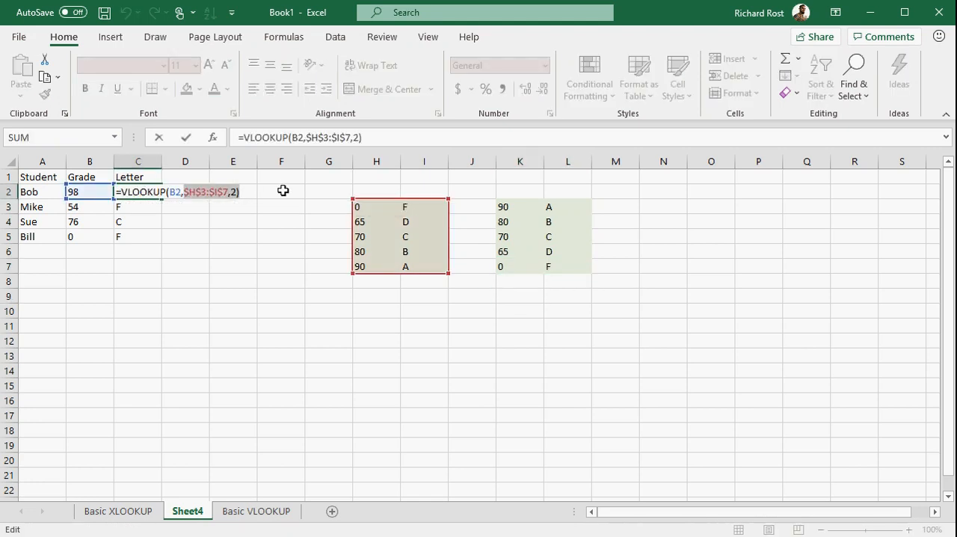
key(Delete)
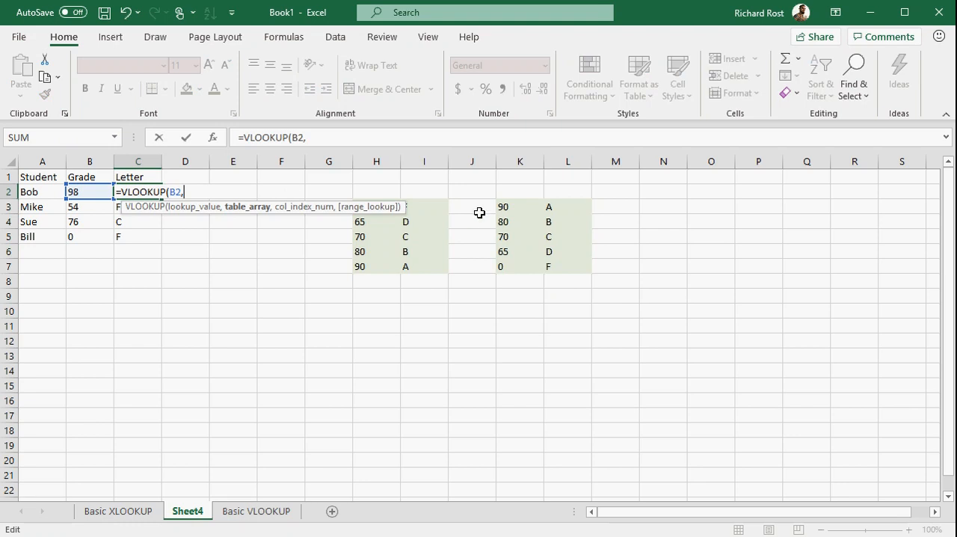
drag(503, 209, 553, 266)
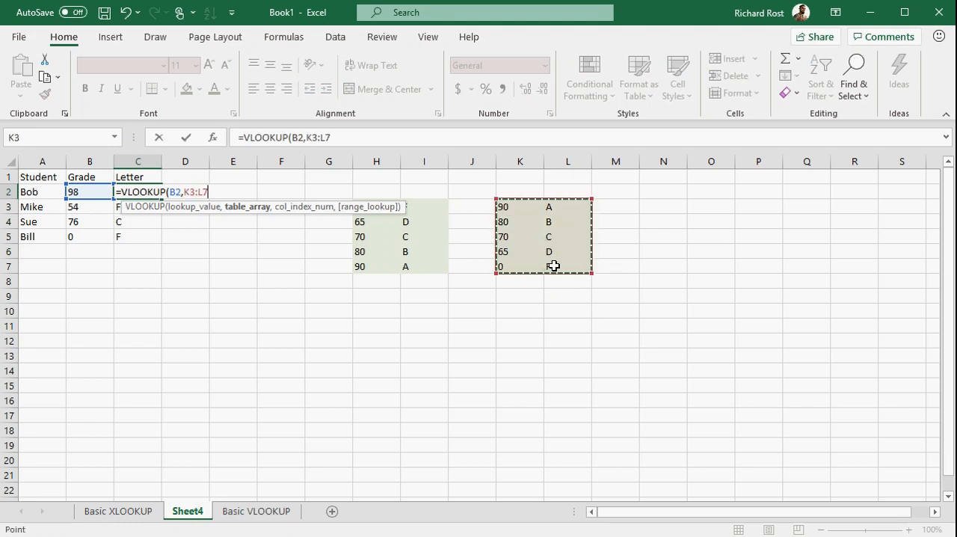
key(F4)
text(,2)
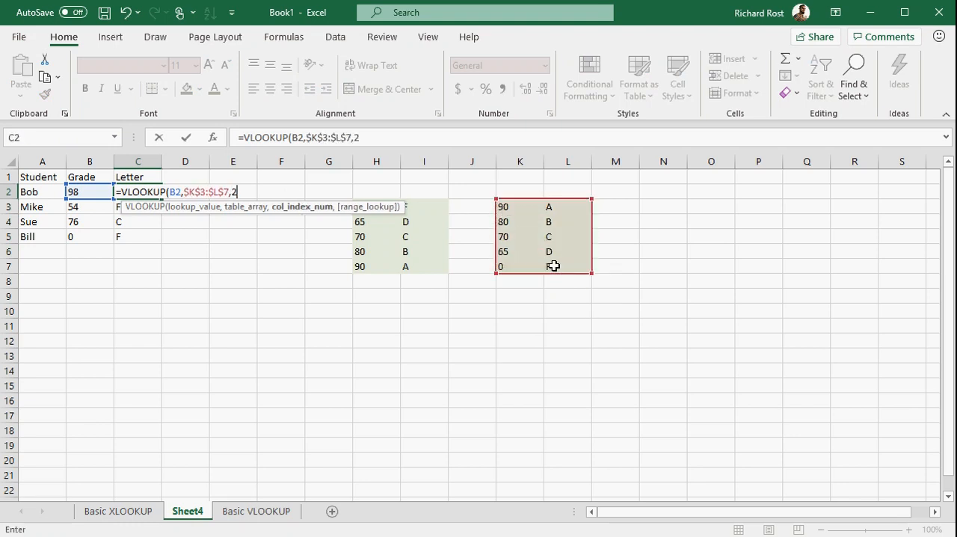
text())
key(Return)
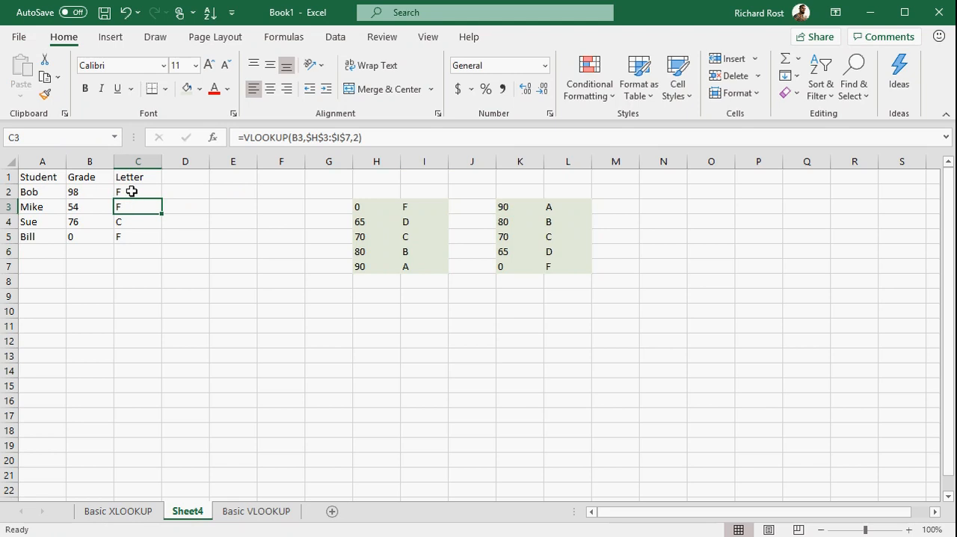
Step: Fill the VLOOKUP formula that uses the descending table from C2 down to C5
click(132, 192)
drag(161, 199, 162, 243)
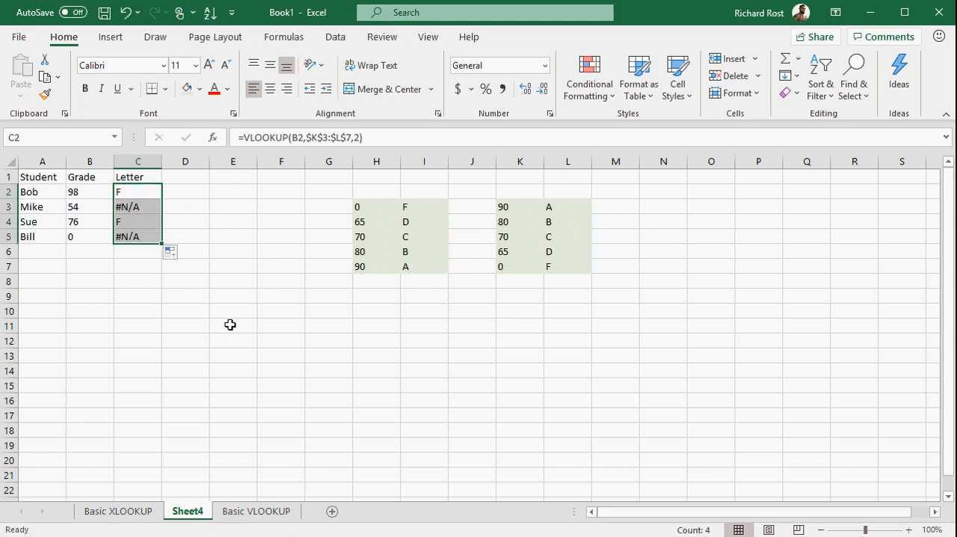
click(230, 324)
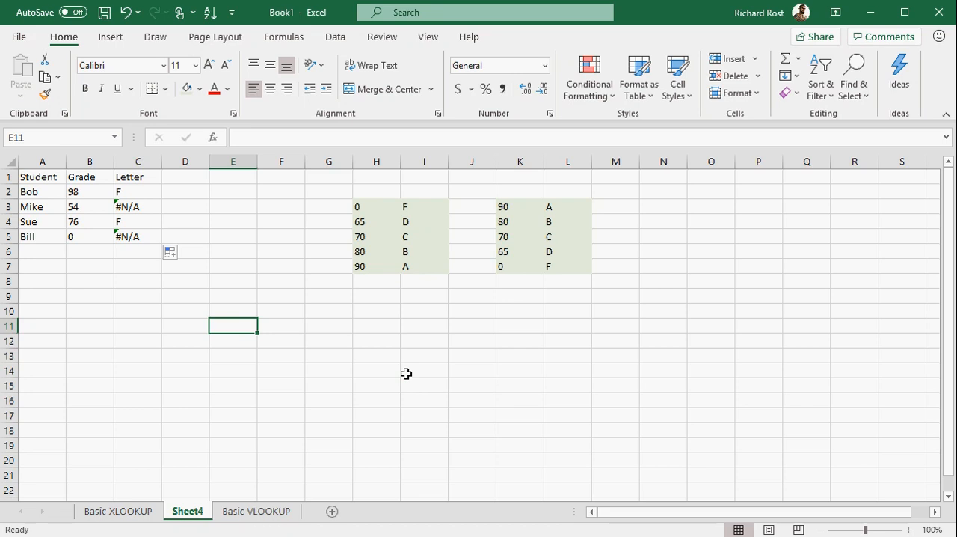
Step: Delete columns G to I, which hold the ascending lookup table
drag(329, 162, 434, 163)
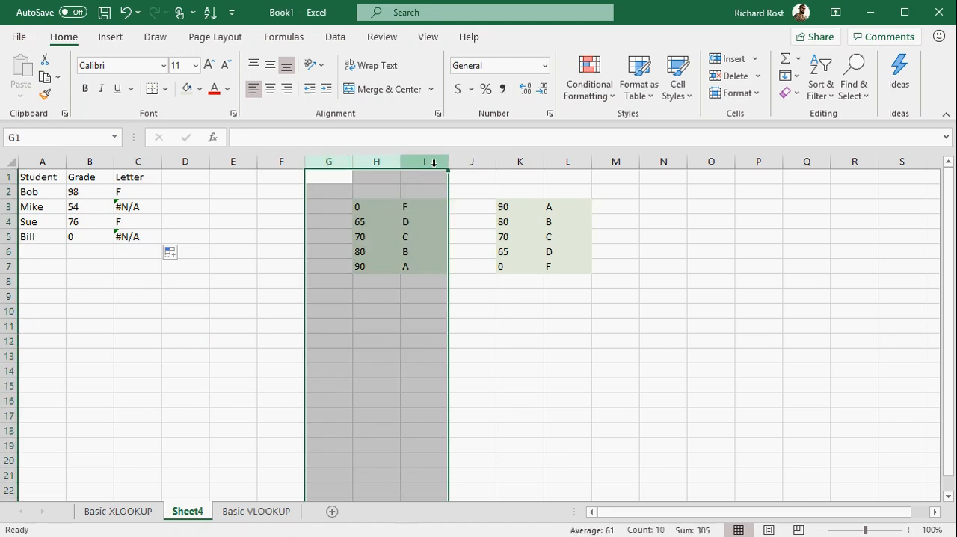
right_click(434, 162)
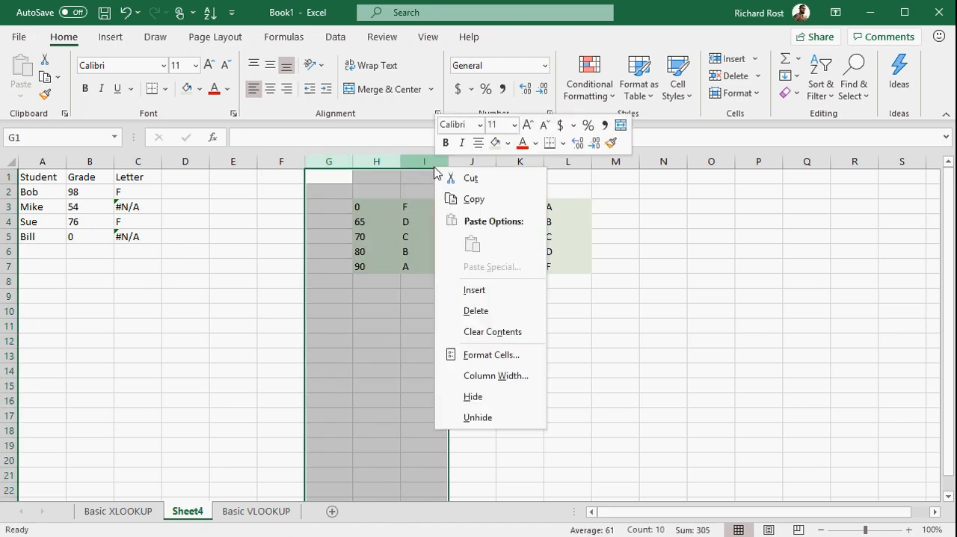
click(462, 310)
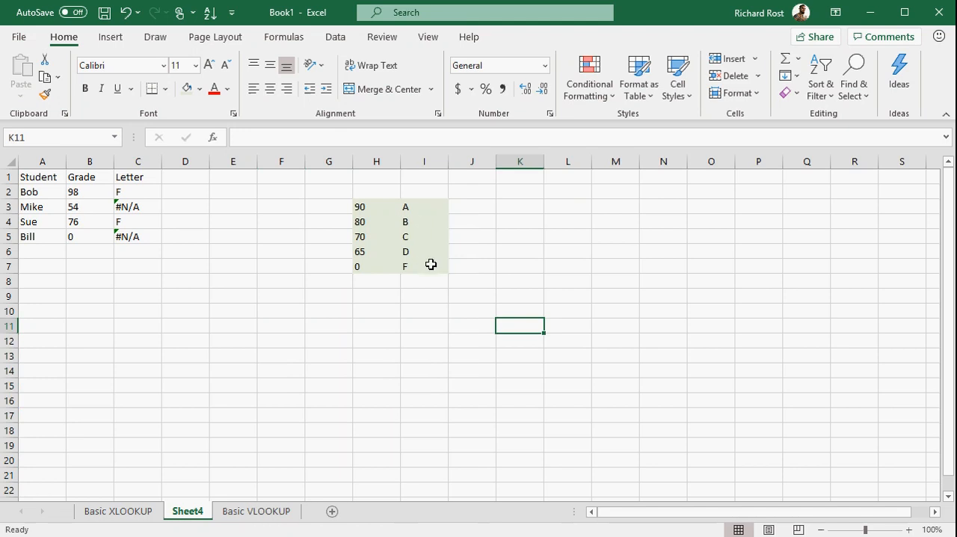
Step: Clear the letter formulas in C2:C5 and enter =XLOOKUP(B2,H3:H7,I3:I7) in C2
drag(145, 191, 149, 233)
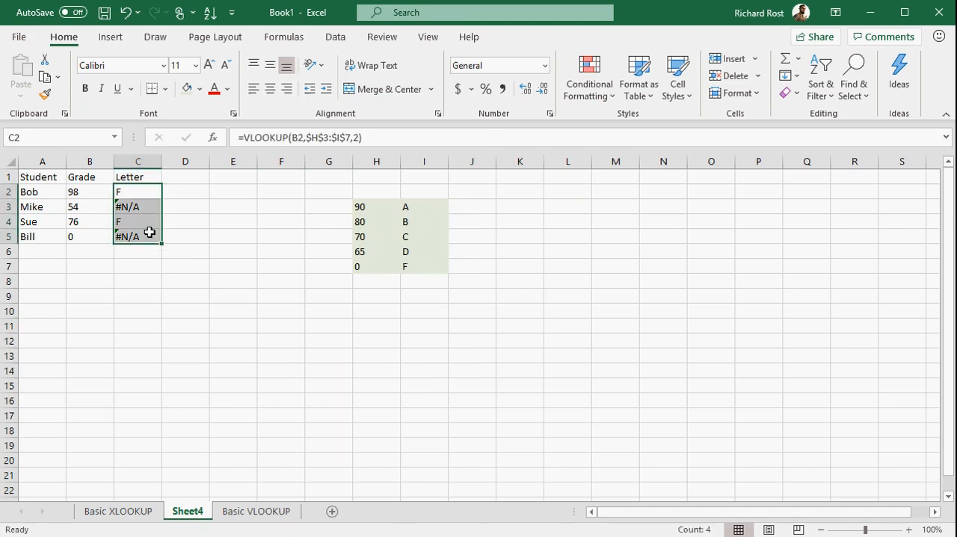
key(Delete)
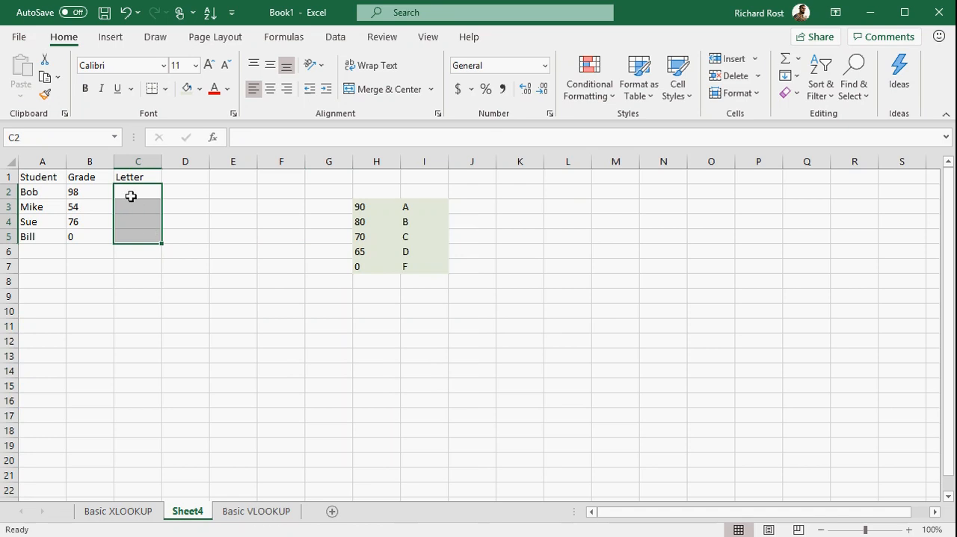
click(131, 193)
text(=xlookup()
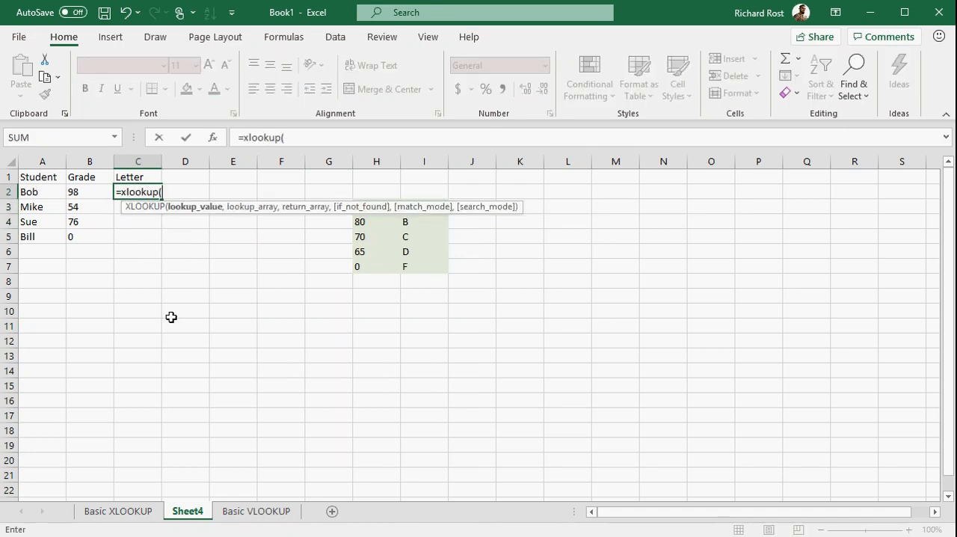
click(93, 191)
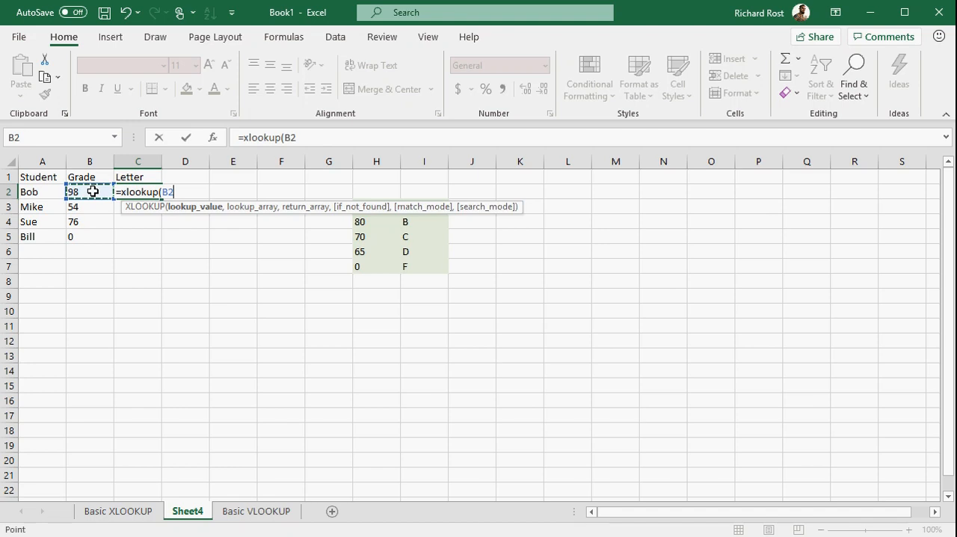
text(,)
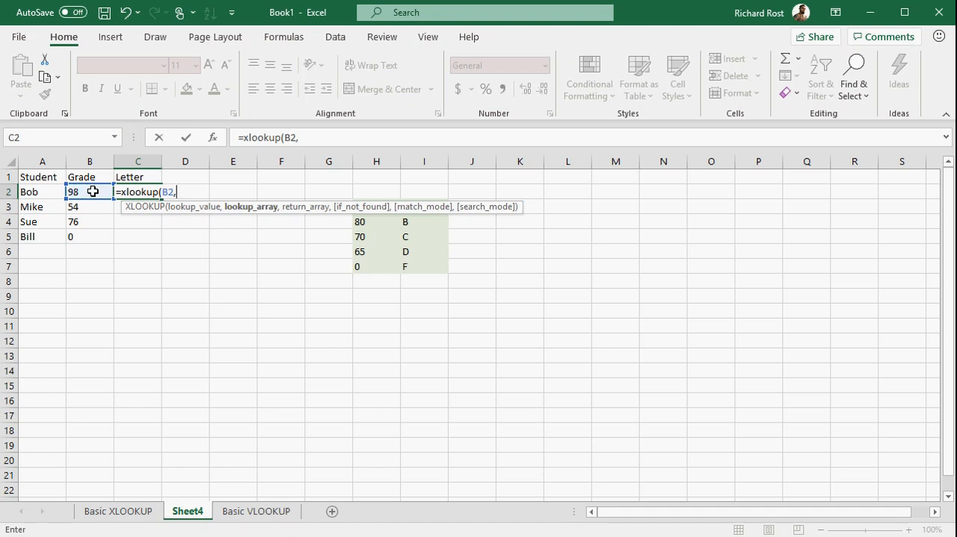
drag(362, 267, 370, 211)
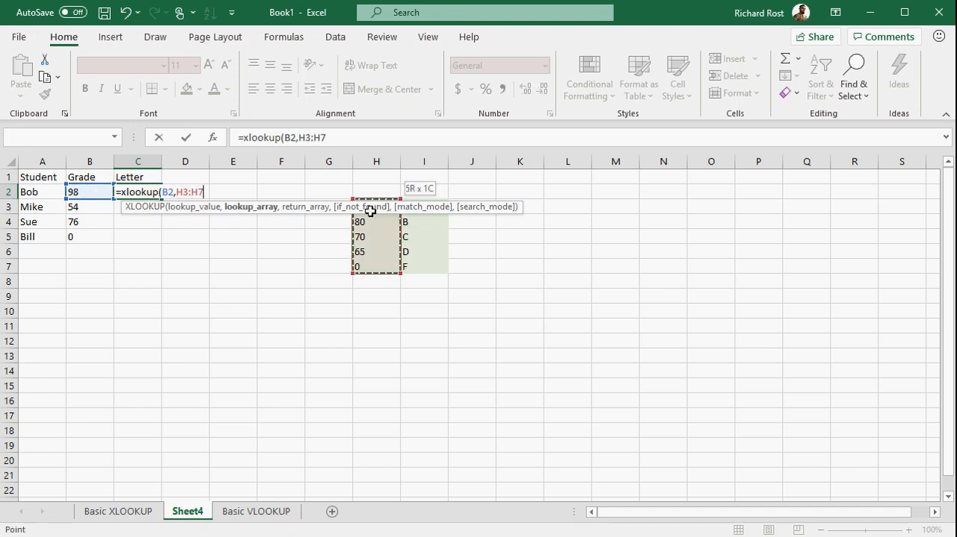
text(,)
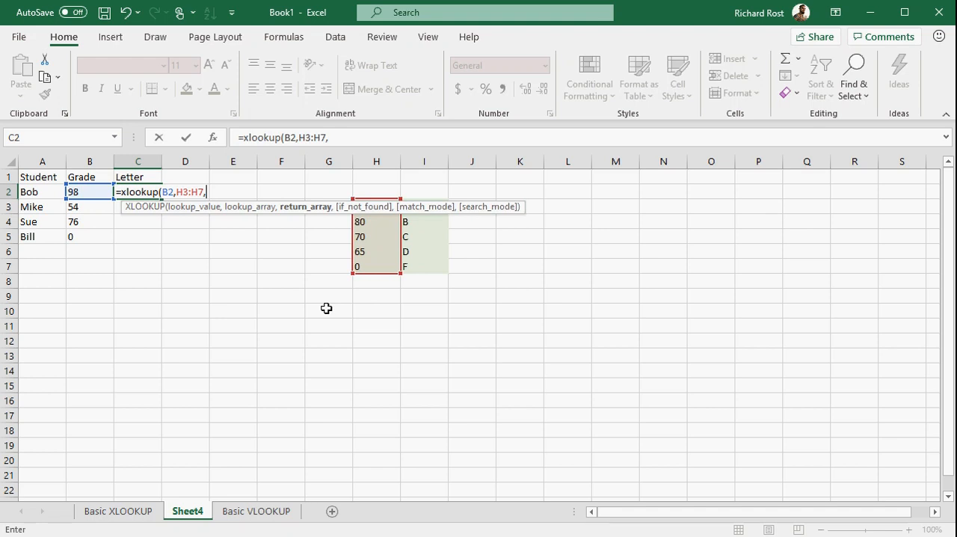
drag(435, 267, 434, 206)
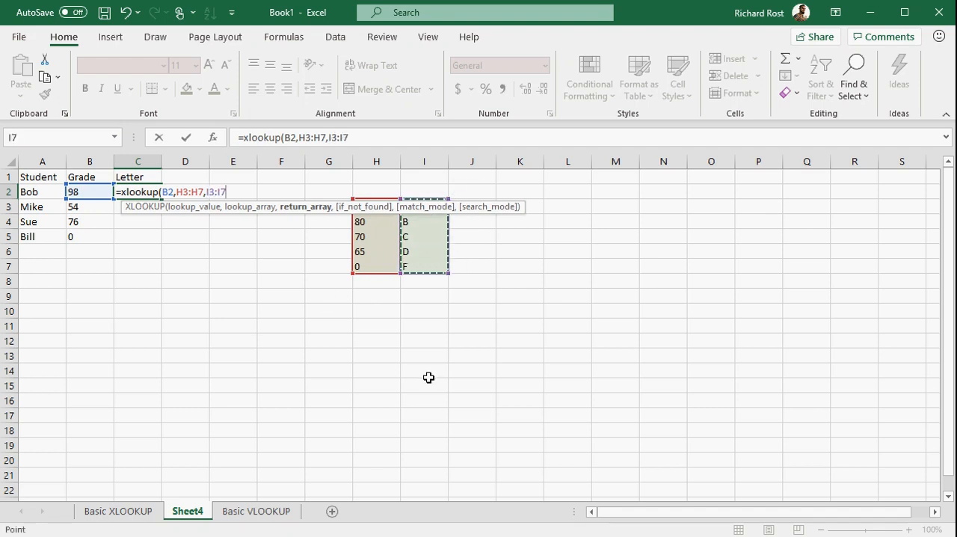
text())
key(Return)
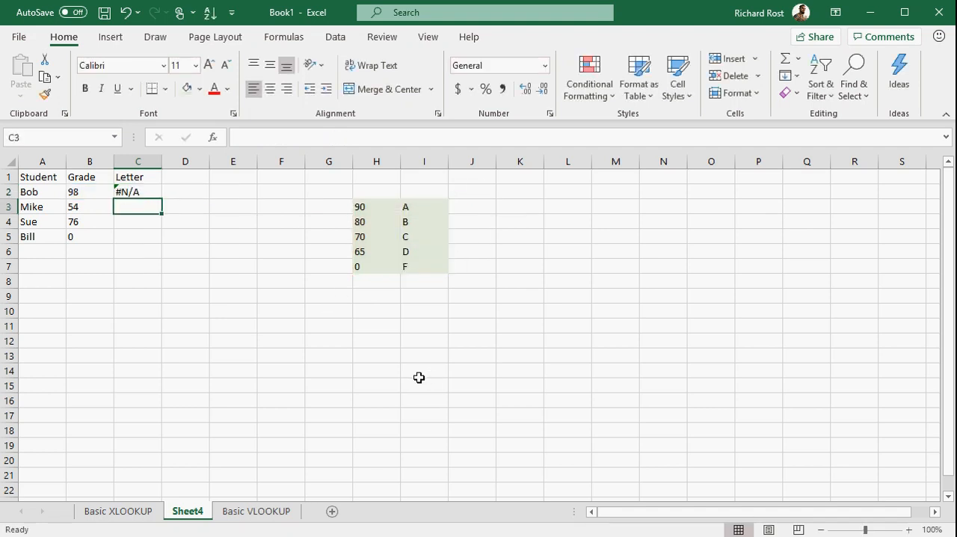
Step: Fill the XLOOKUP formula from C2 down to C5
click(147, 194)
drag(157, 199, 158, 240)
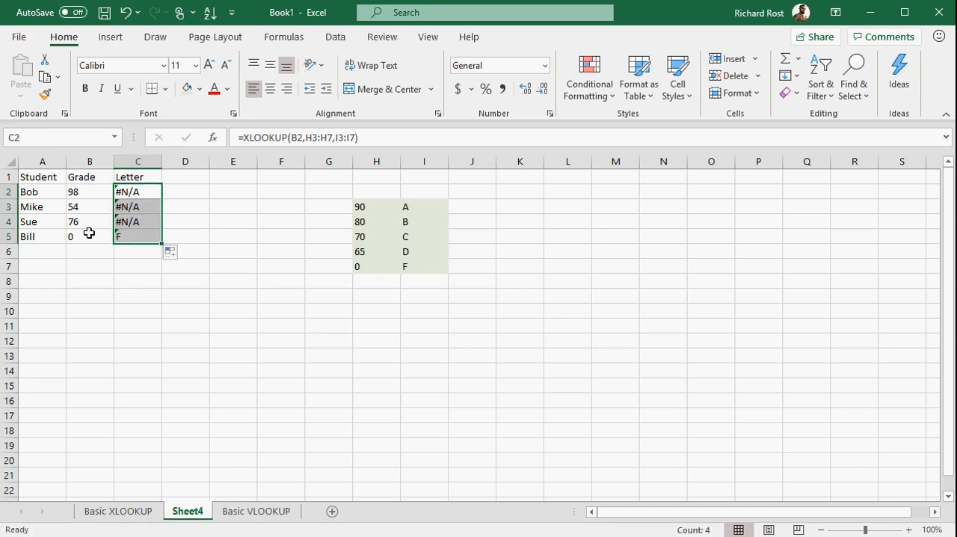
click(120, 296)
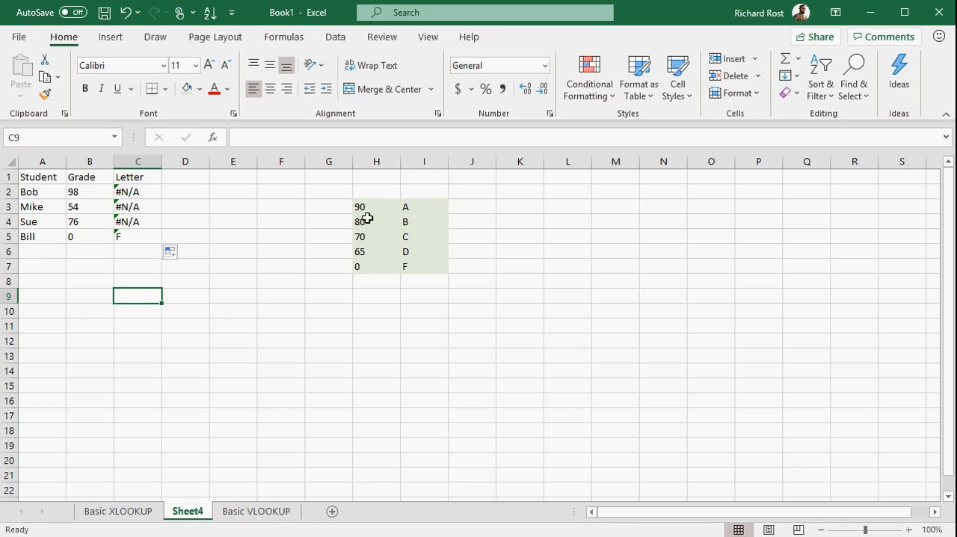
Step: Review the weekday lookup on the Basic VLOOKUP sheet, then return to Sheet4
click(266, 511)
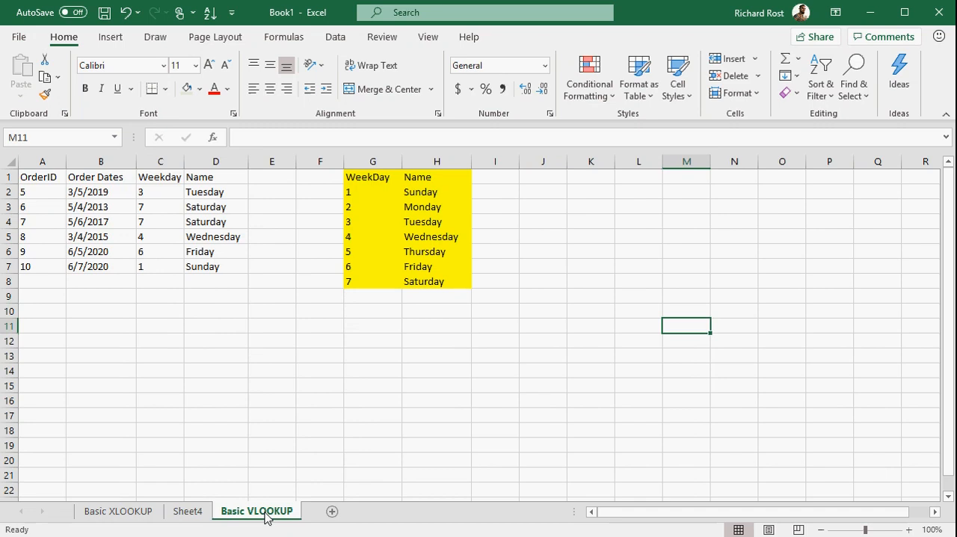
click(196, 515)
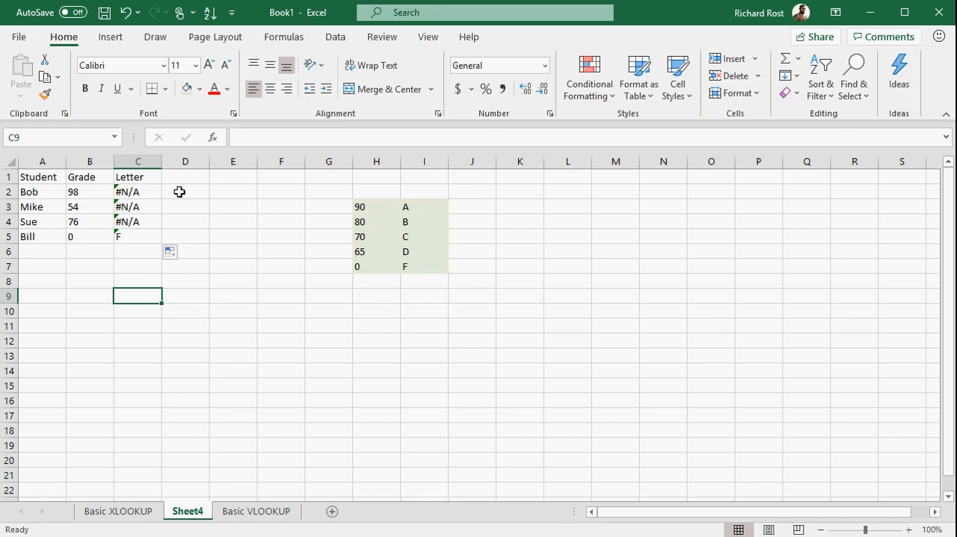
Step: Add match mode -1, exact match or next smaller item, to the XLOOKUP formula in C2, leaving the if_not_found argument empty
click(146, 189)
double_click(145, 191)
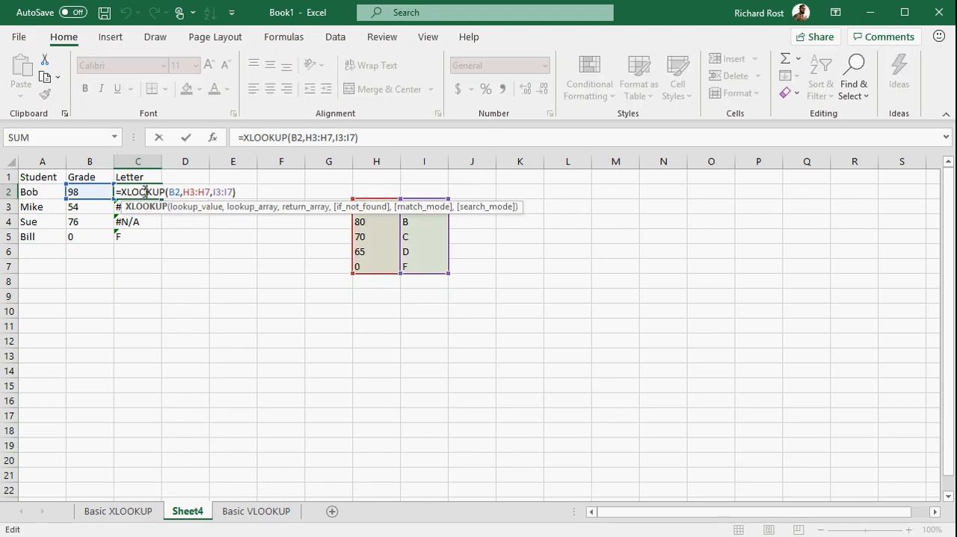
click(230, 192)
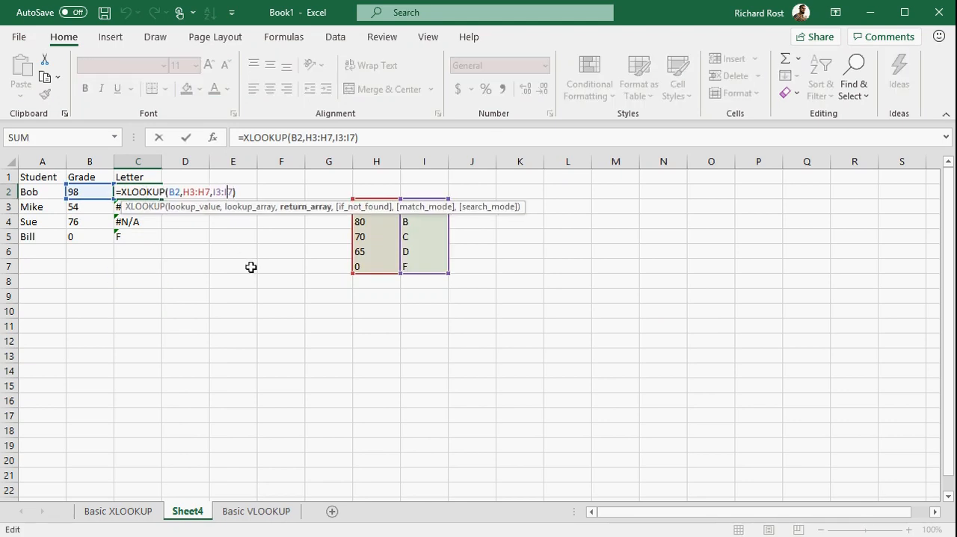
text(,)
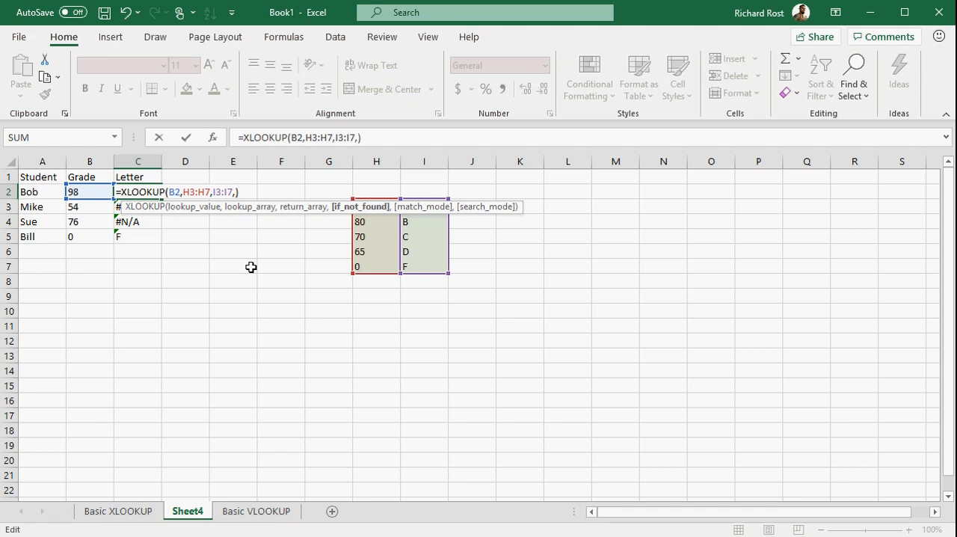
text(,)
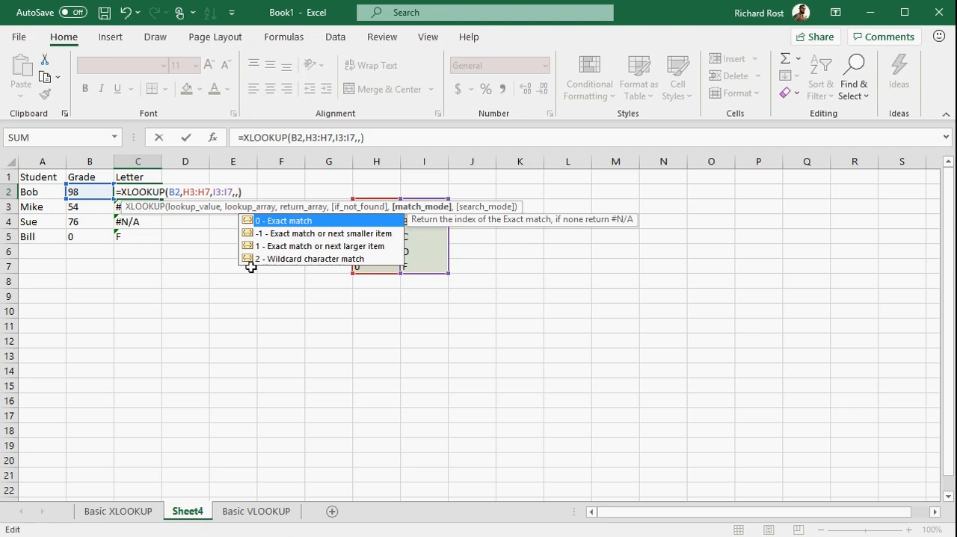
key(Down)
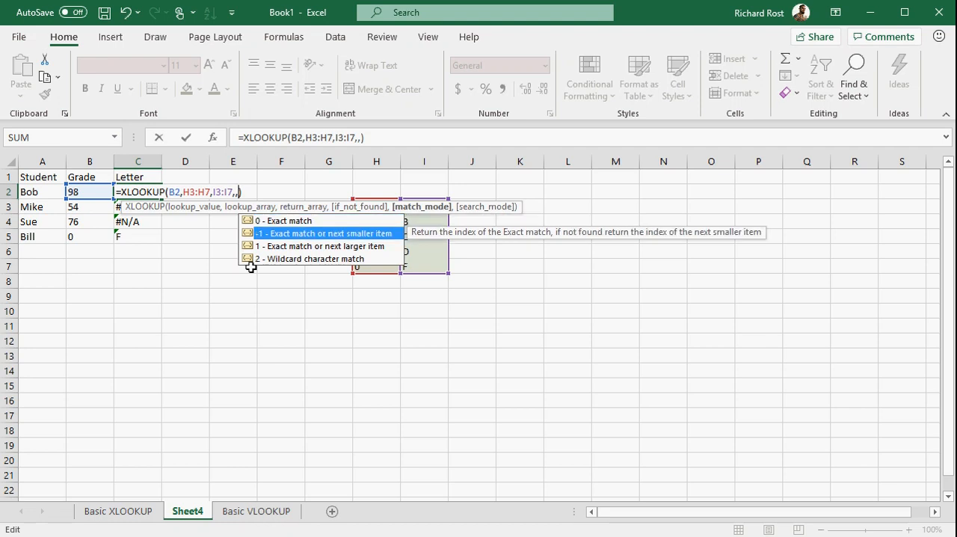
double_click(301, 235)
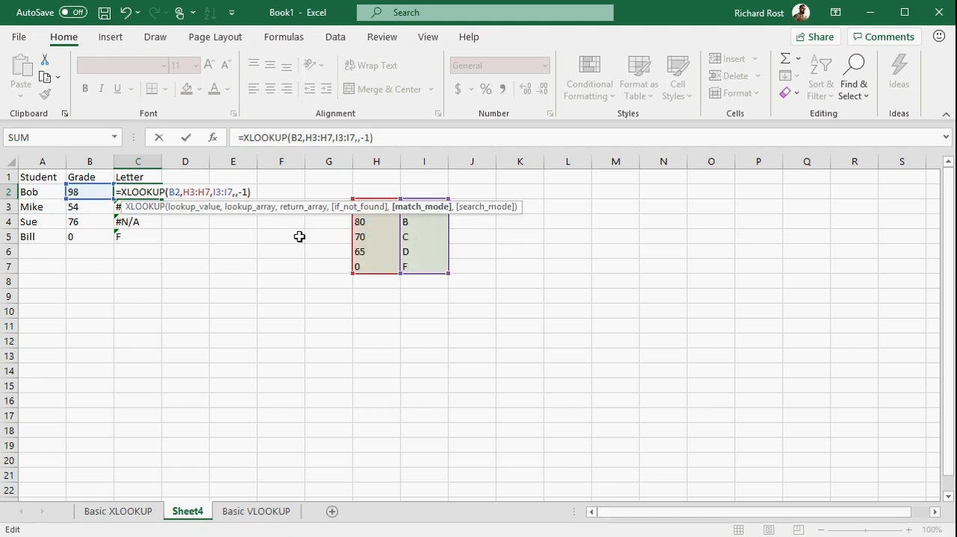
text(,)
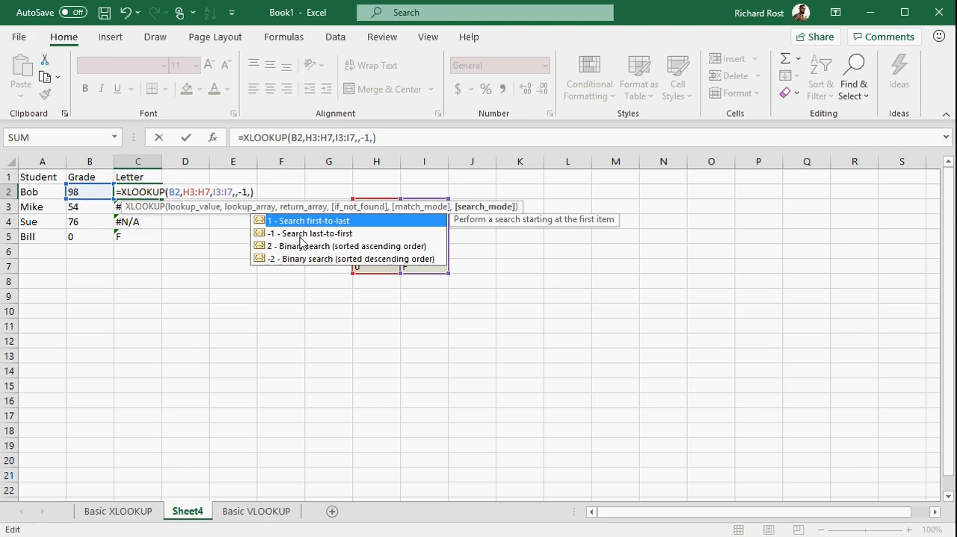
key(BackSpace)
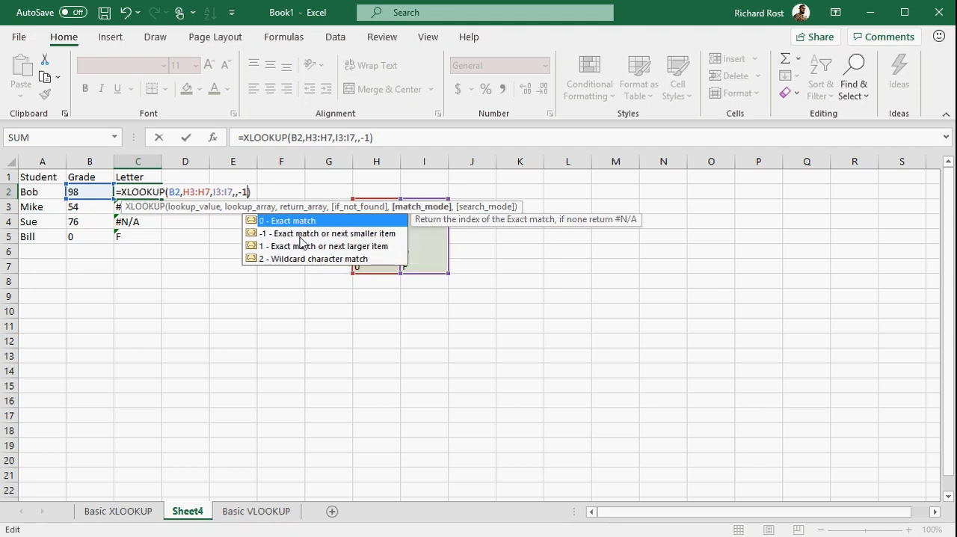
key(Return)
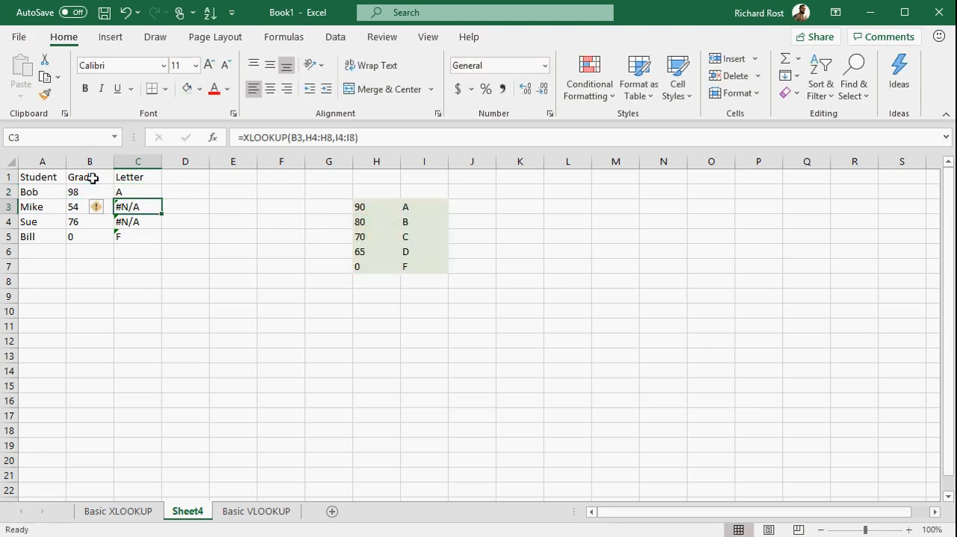
Step: Fill the updated XLOOKUP formula from C2 down to C5
click(133, 190)
drag(159, 199, 164, 244)
click(170, 339)
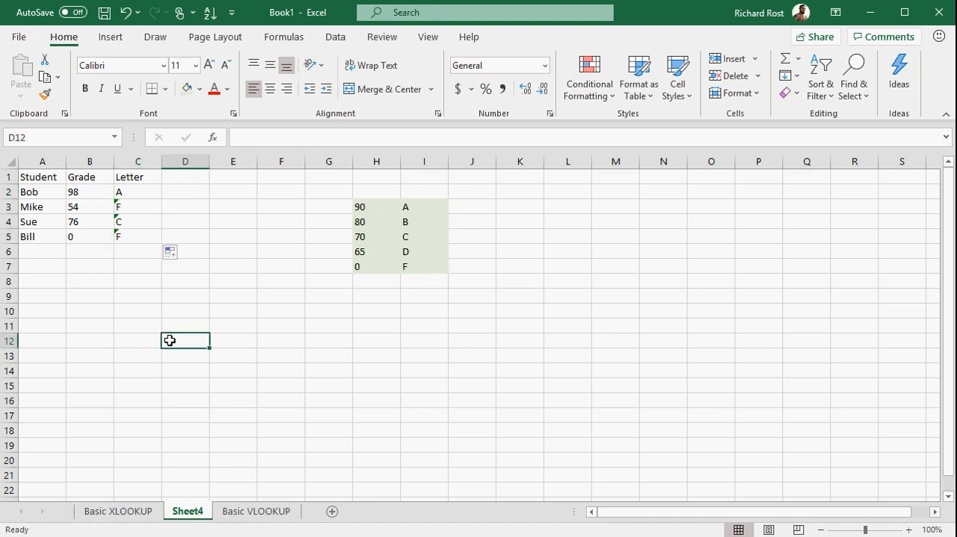
Step: Change the grade in B3 to 85
click(88, 205)
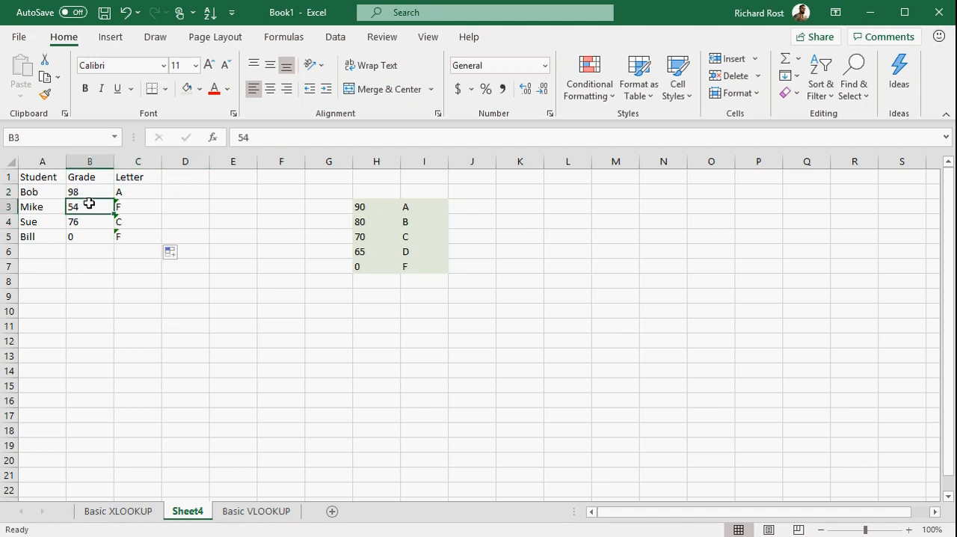
text(85)
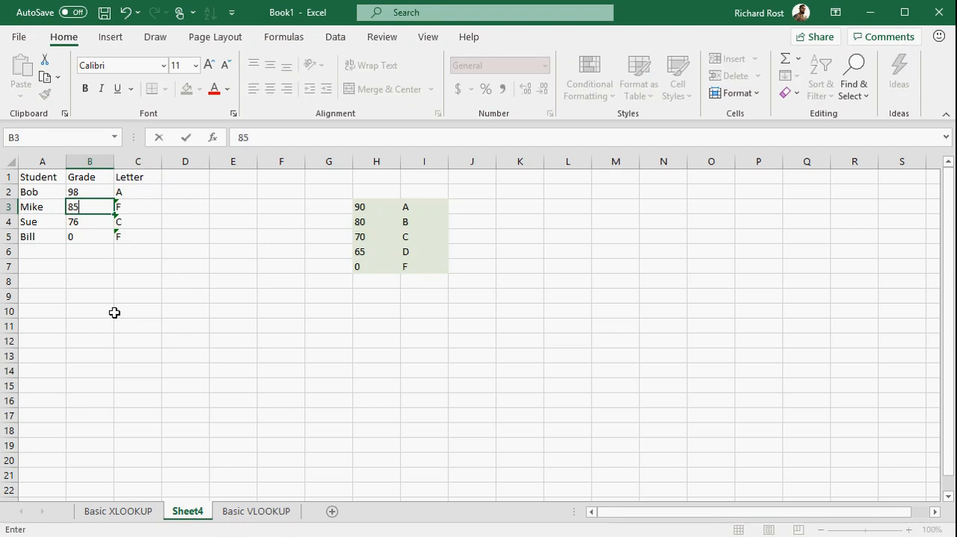
key(Return)
click(115, 312)
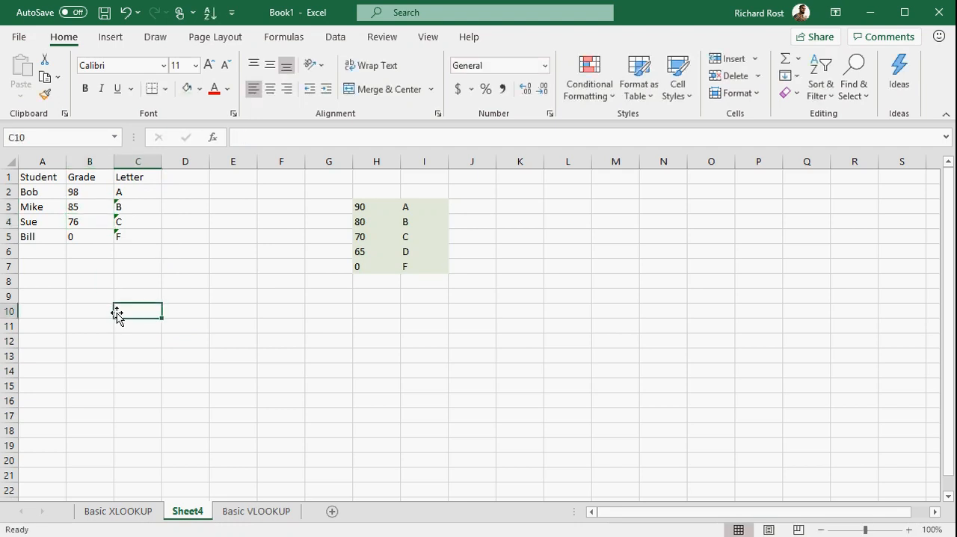
Step: Inspect the formula in C3 and its error-checking options
click(131, 208)
click(99, 207)
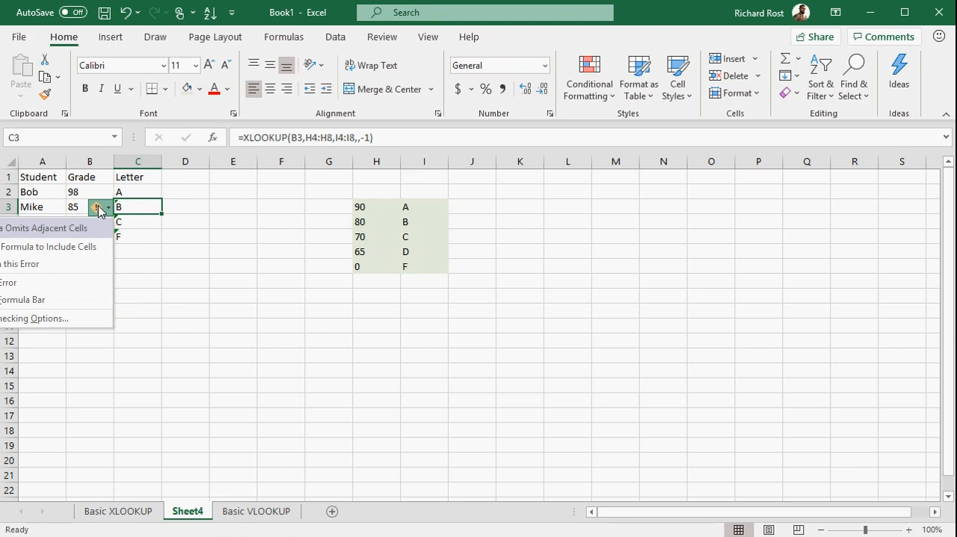
click(99, 207)
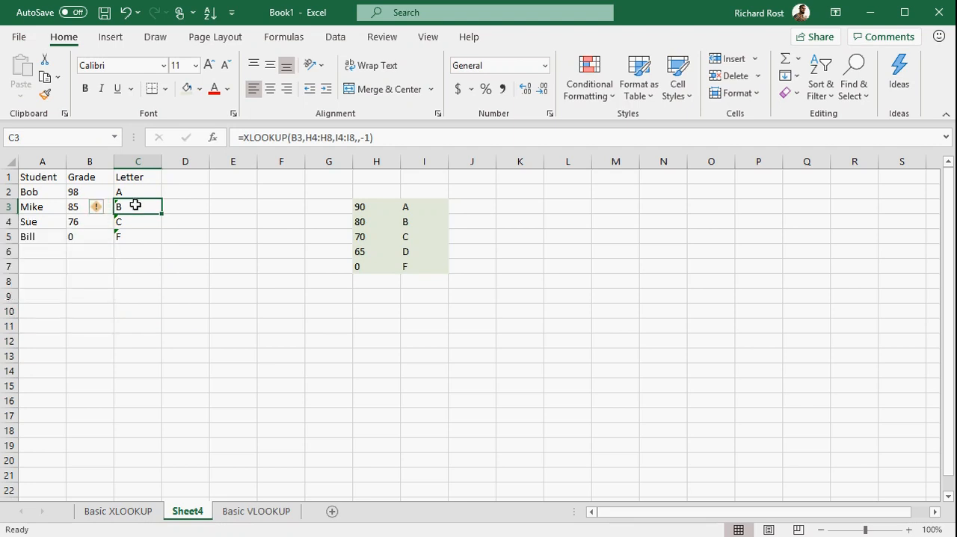
Step: Make the lookup and return ranges in the C2 formula absolute, as $H$3:$H$7 and $I$3:$I$7
click(136, 190)
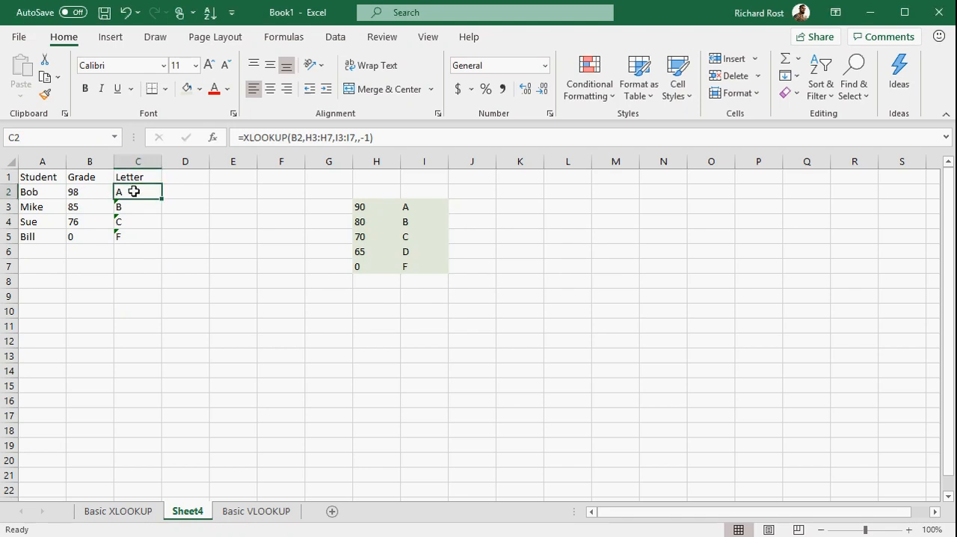
double_click(134, 191)
click(202, 191)
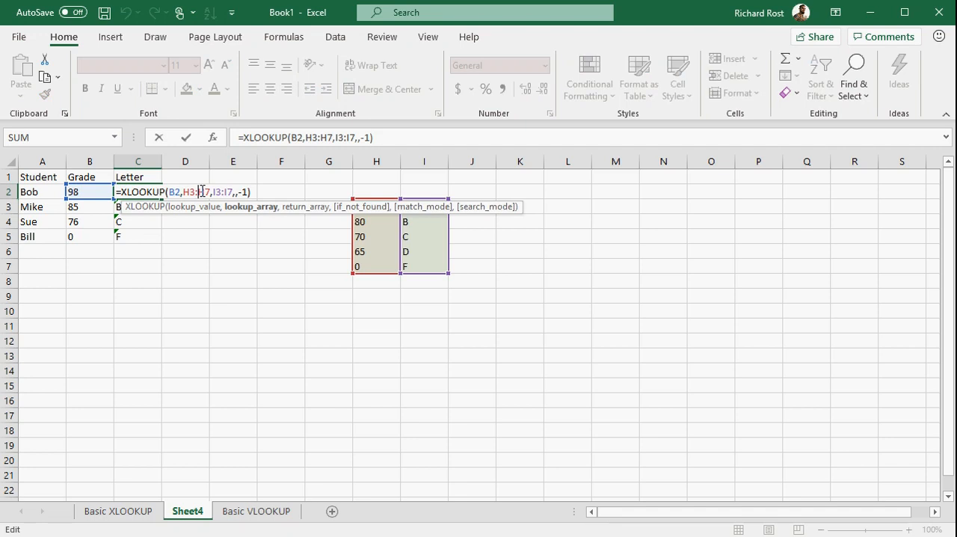
key(F4)
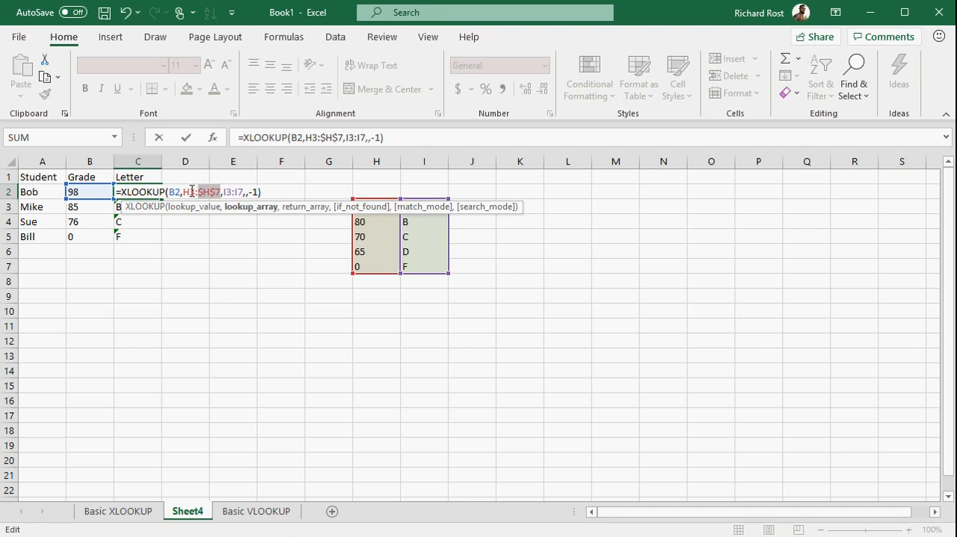
click(191, 191)
key(F4)
click(251, 192)
key(F4)
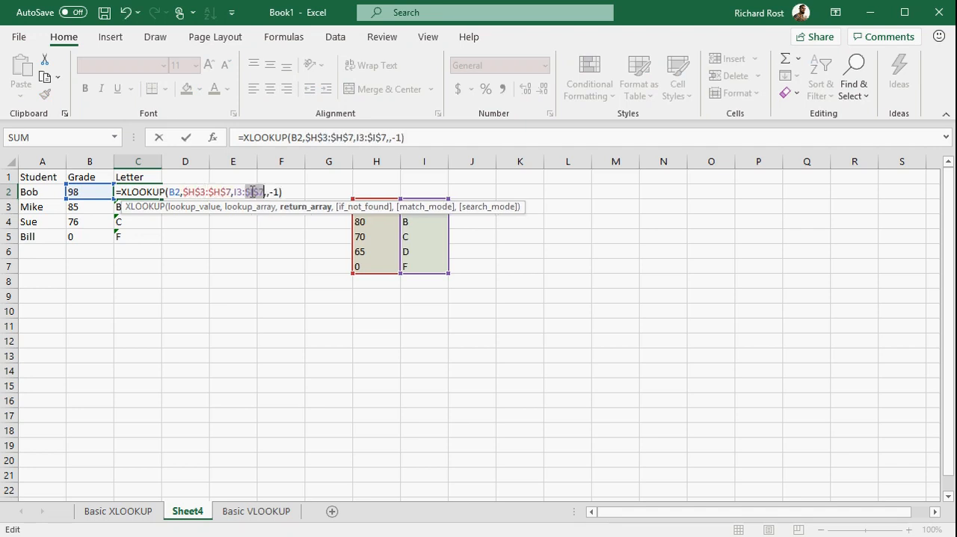
click(242, 192)
key(F4)
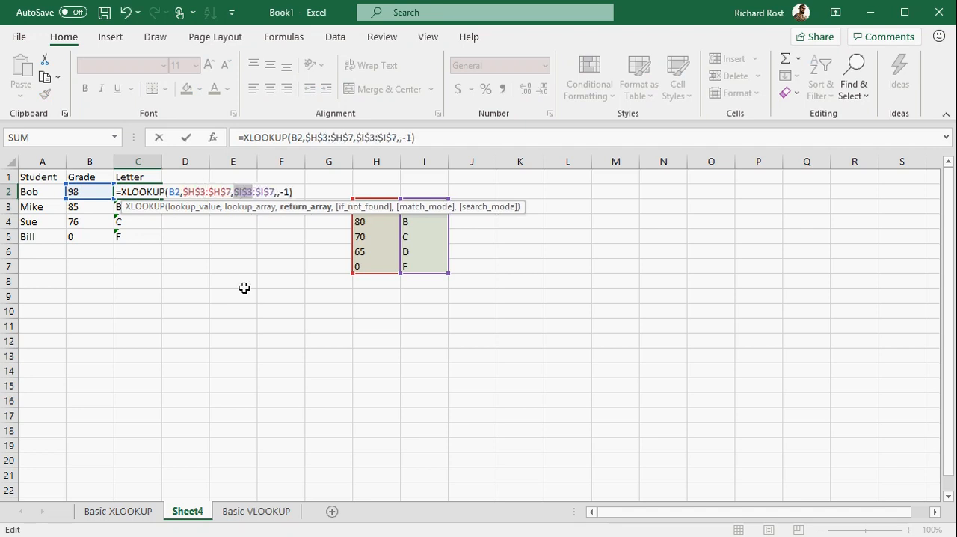
key(Return)
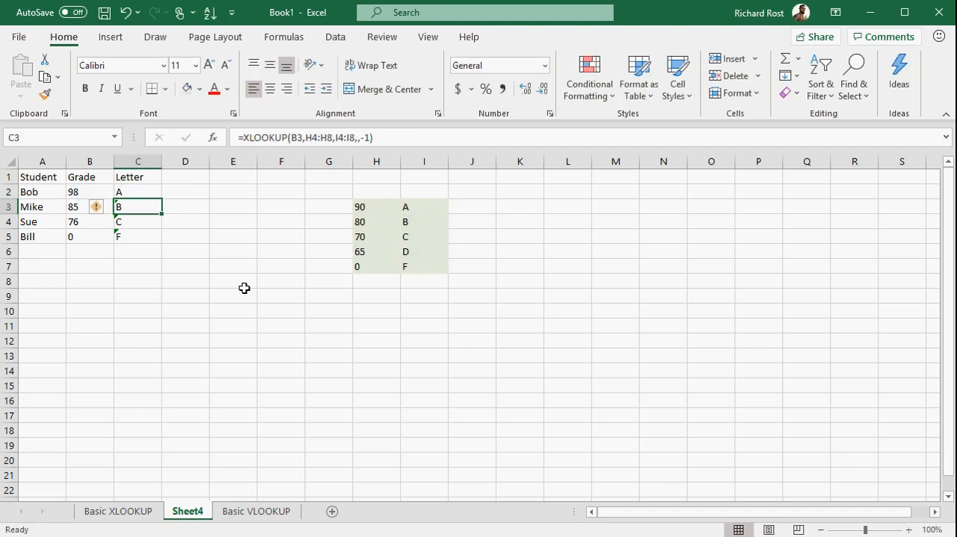
Step: Copy the absolute-reference XLOOKUP formula from C2 down through C5
click(137, 192)
drag(161, 199, 161, 243)
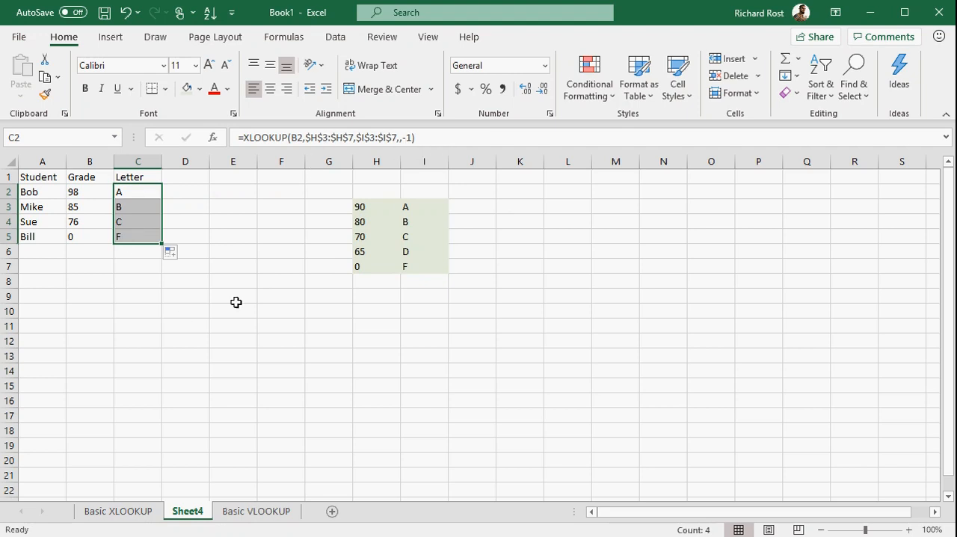
click(299, 327)
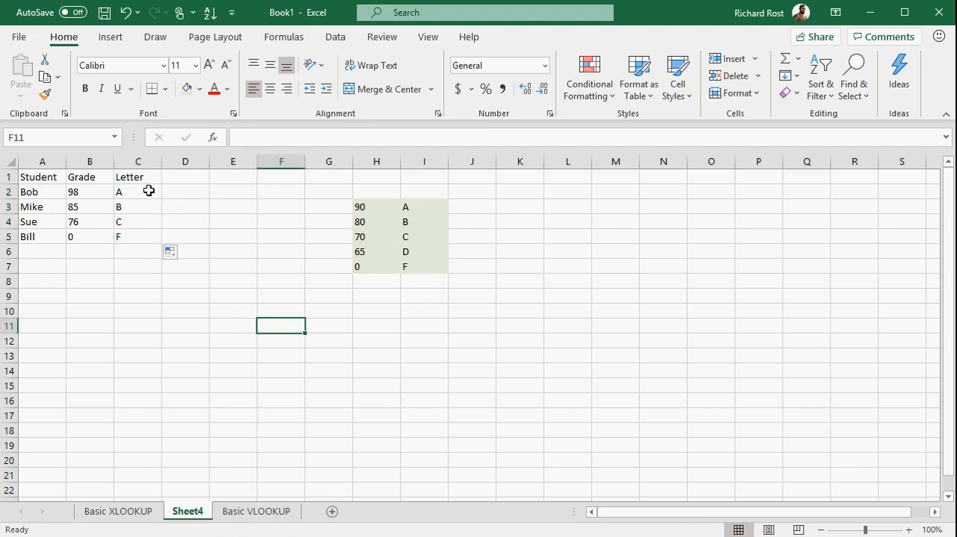